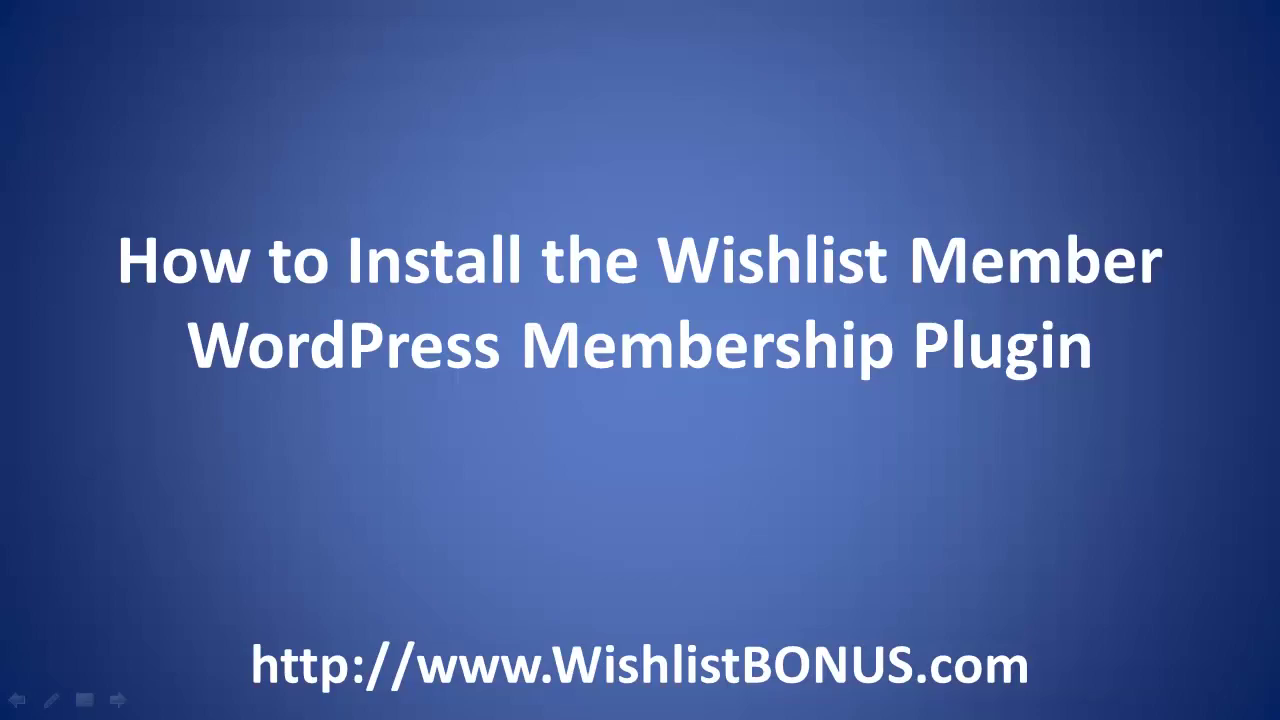
Advance the slideshow from the title slide to the 'Wishlist Member Setup' slide.
key(Right)
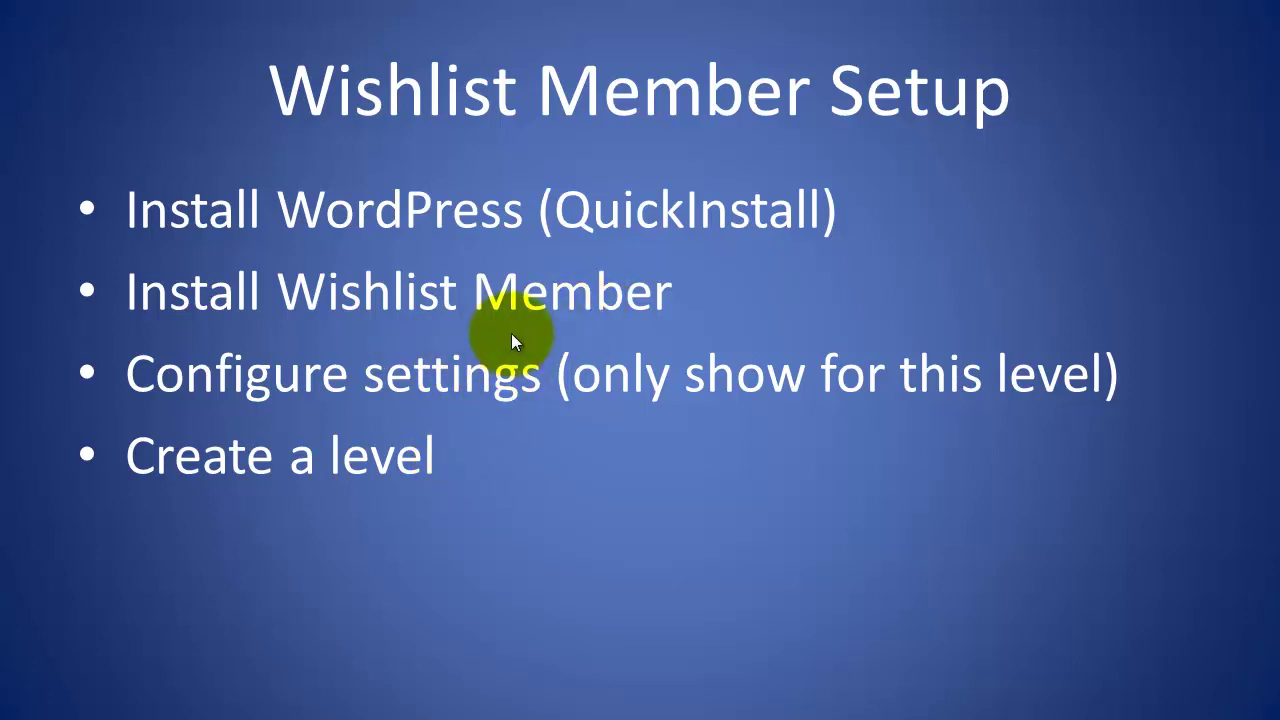
Switch from the slideshow to the browser showing the WishList Member Home page.
key(alt+Tab)
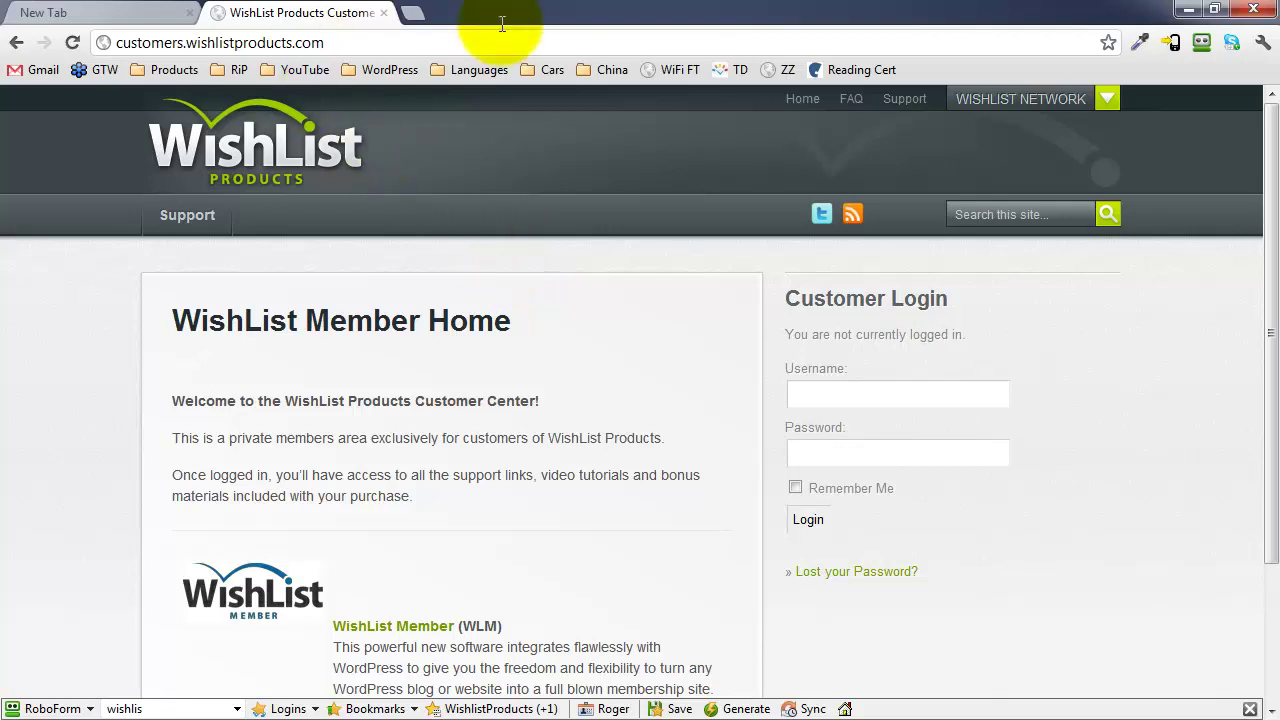
click(413, 14)
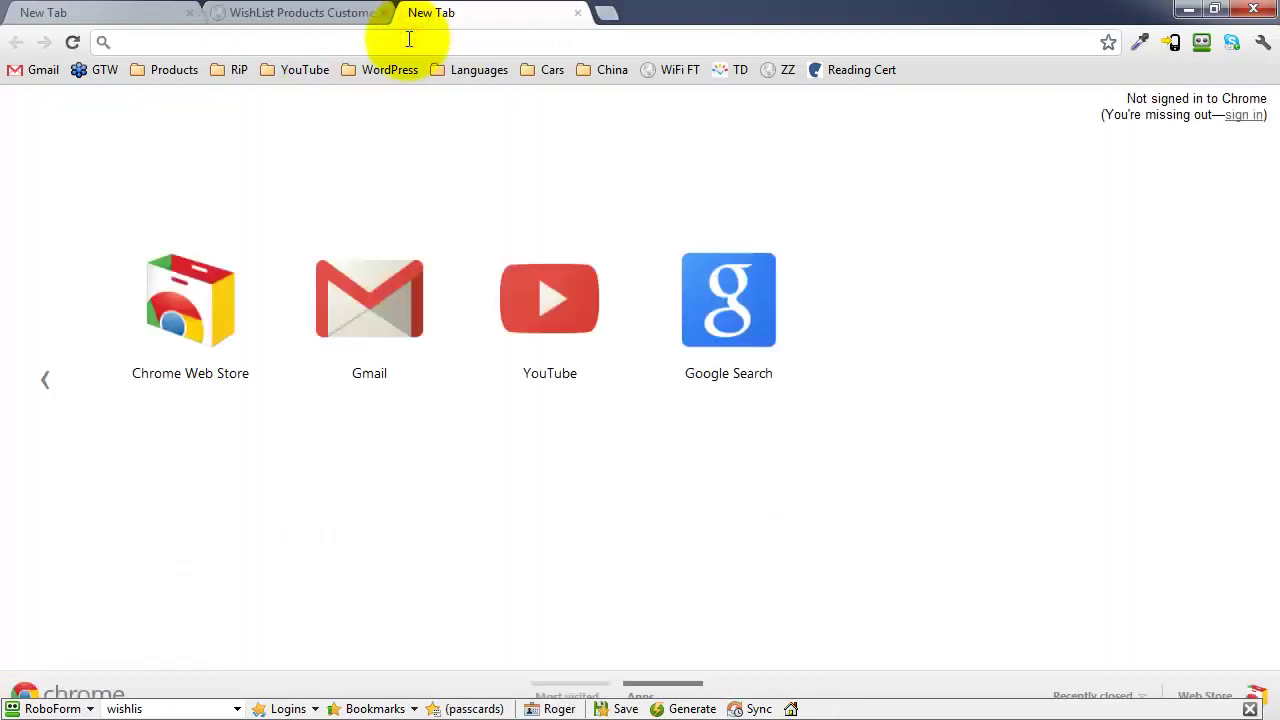
text(wi)
key(Delete)
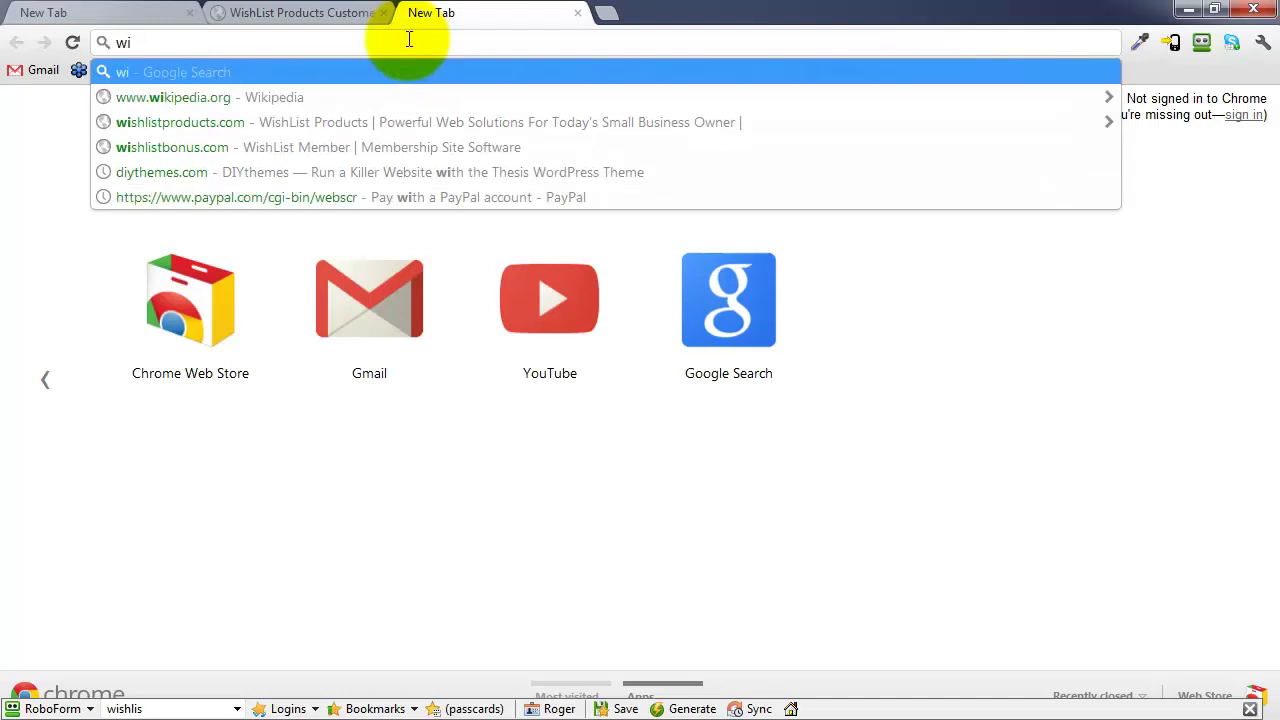
text(shli)
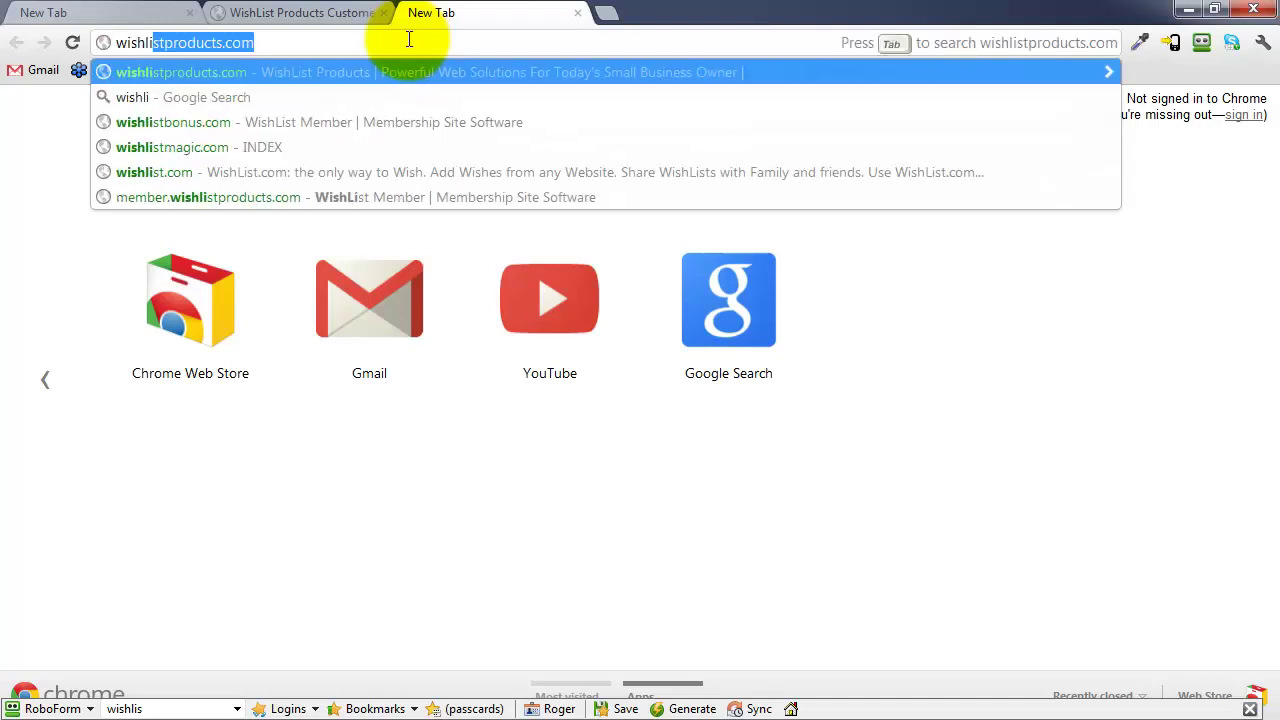
text(stbounus)
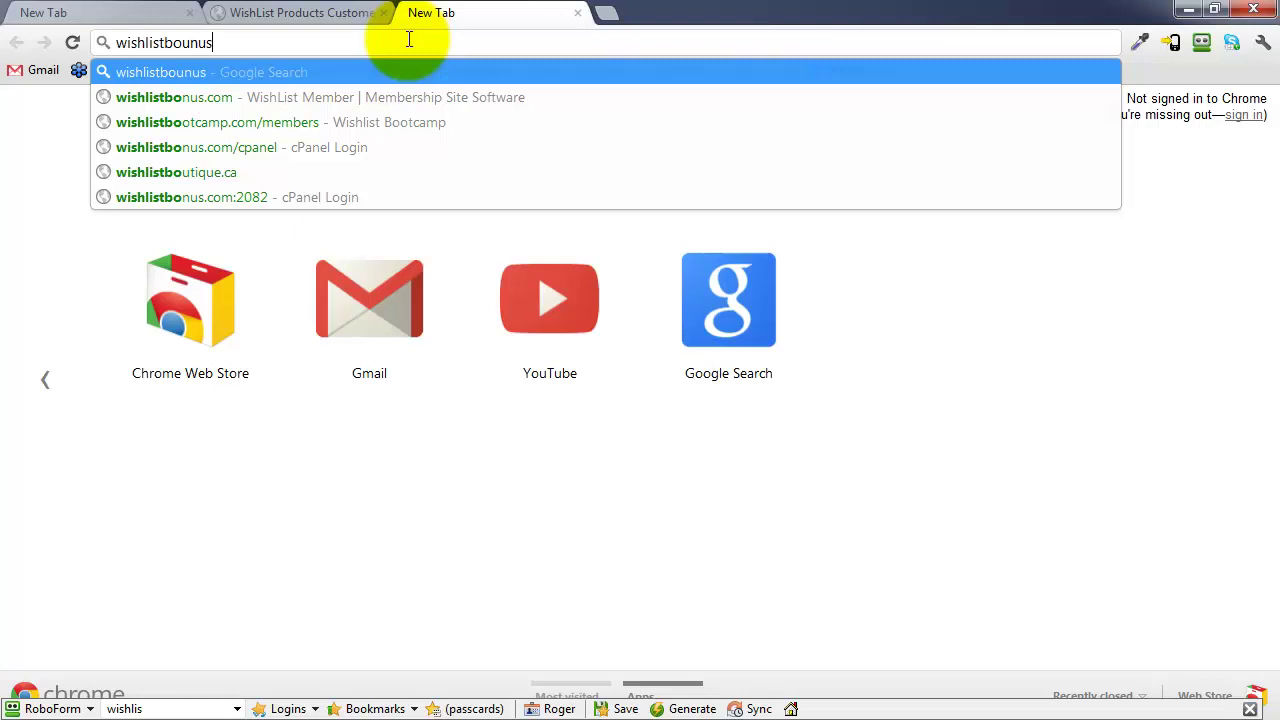
text(.com)
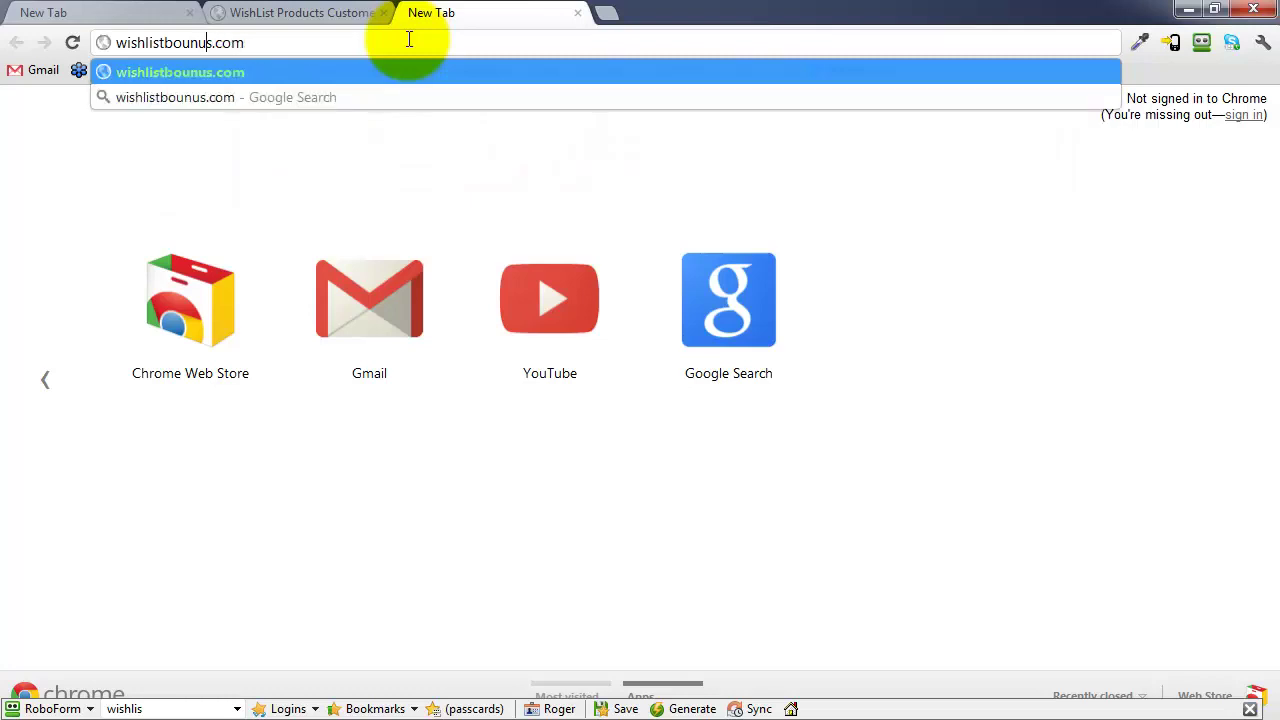
key(BackSpace)
key(Return)
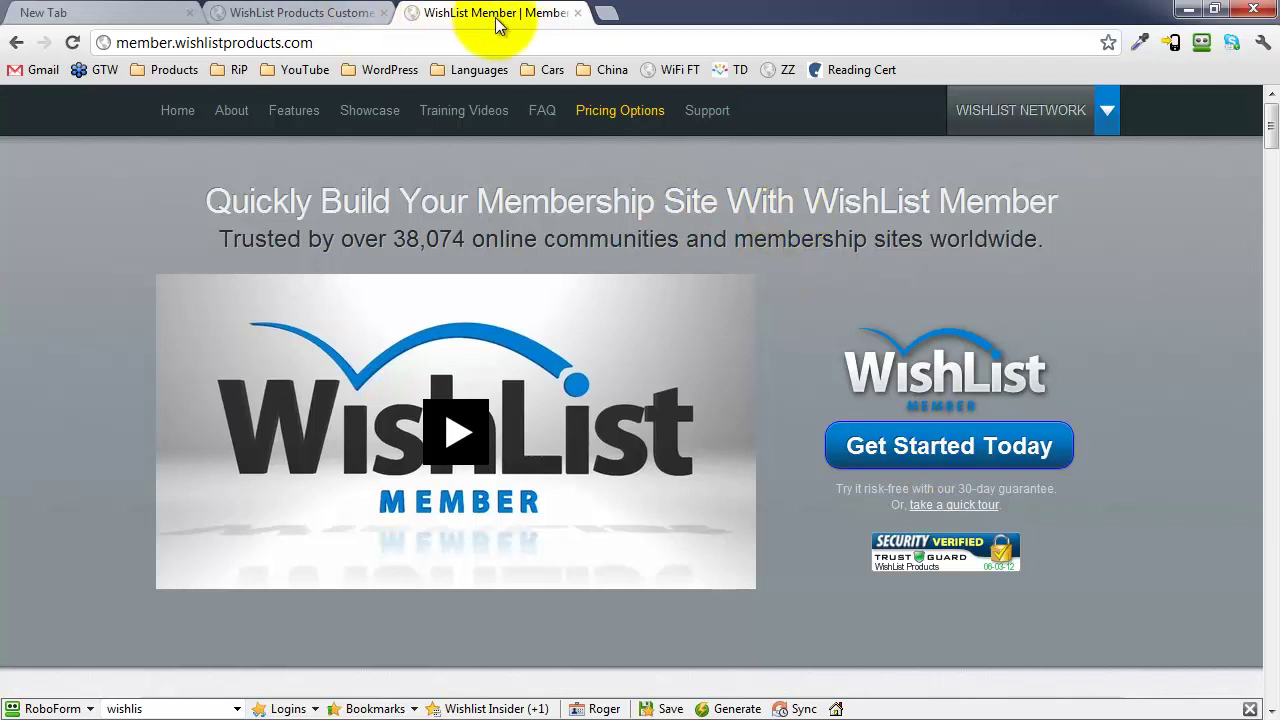
click(577, 13)
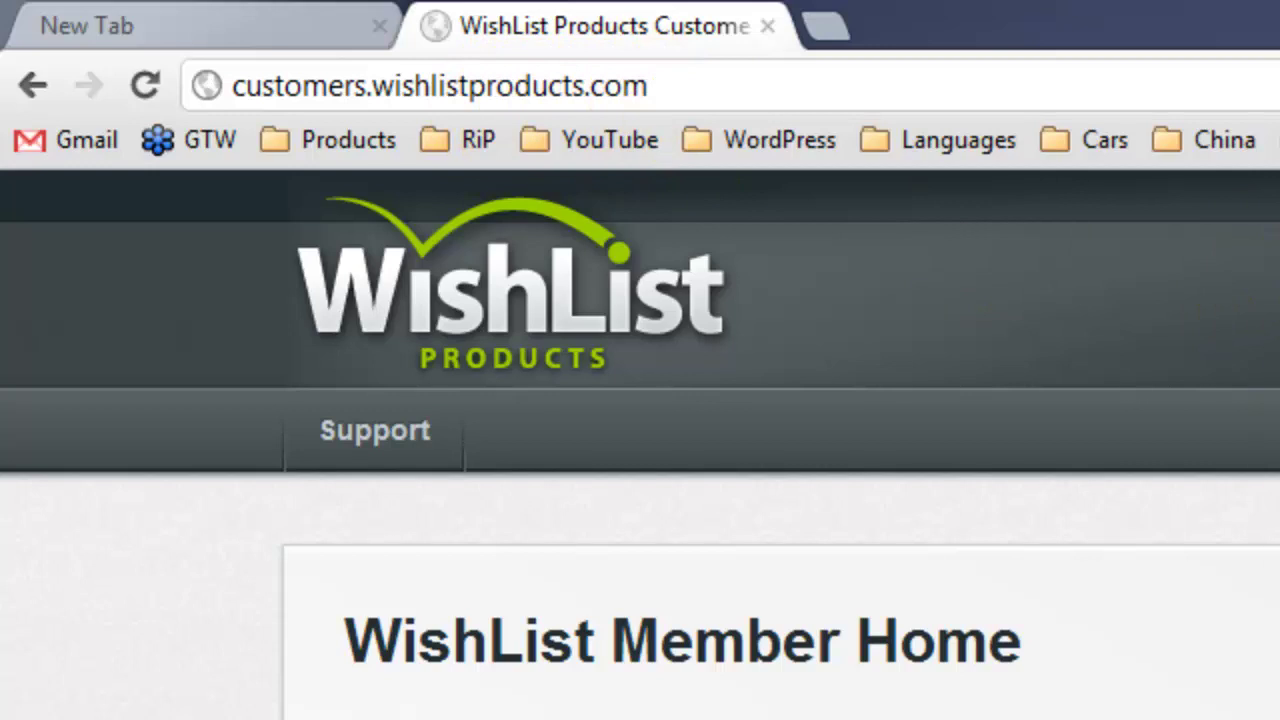
Reload the customer center and download wishlist-member-v2.71.1166 from License Key and Download Links.
key(F5)
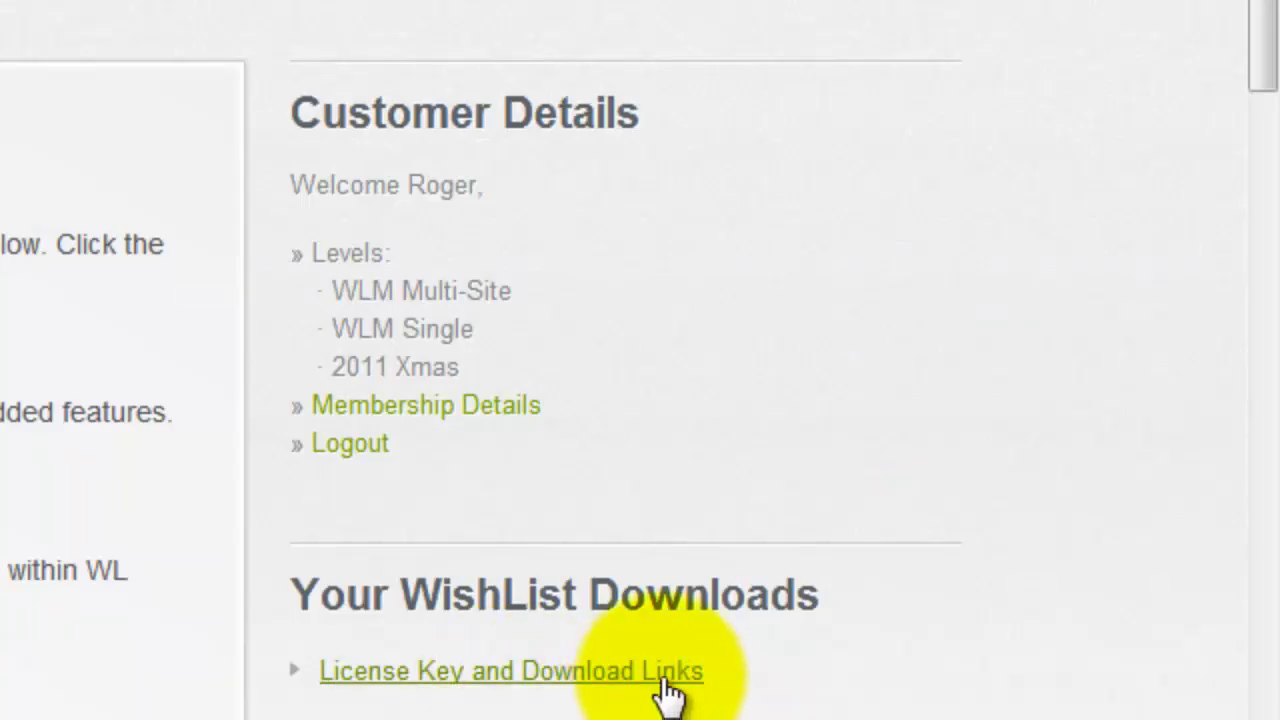
click(668, 690)
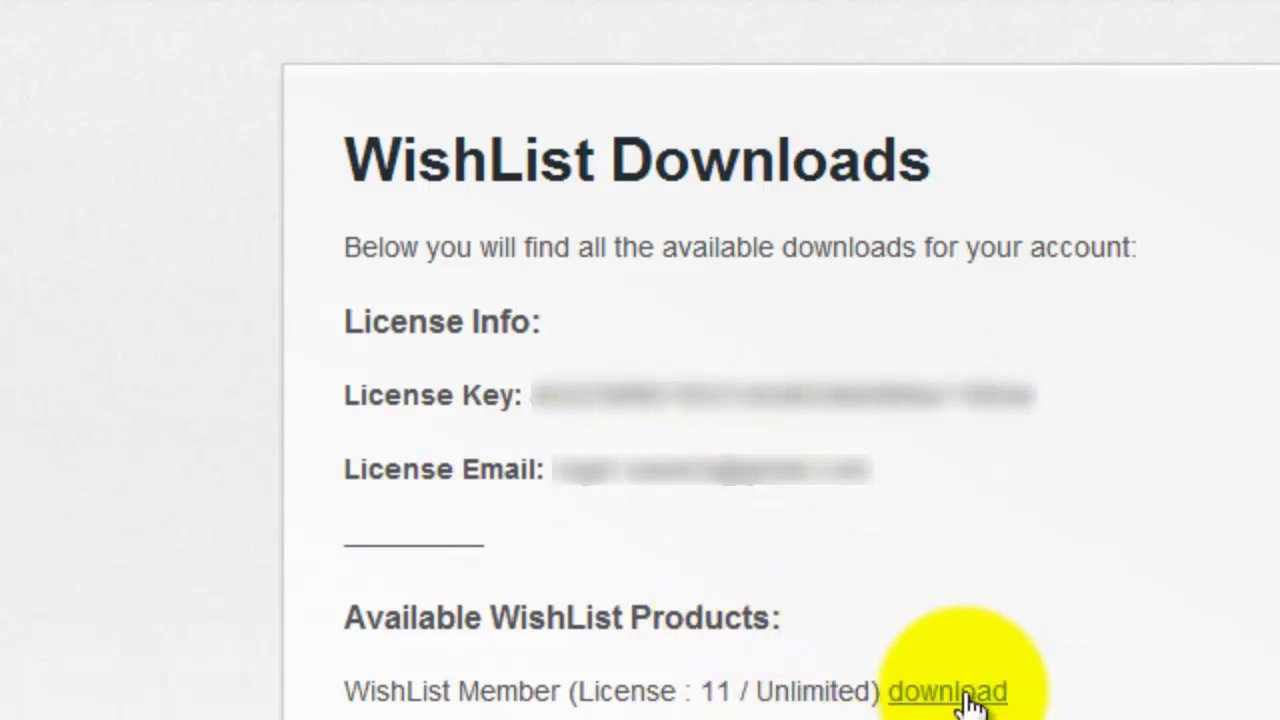
click(955, 700)
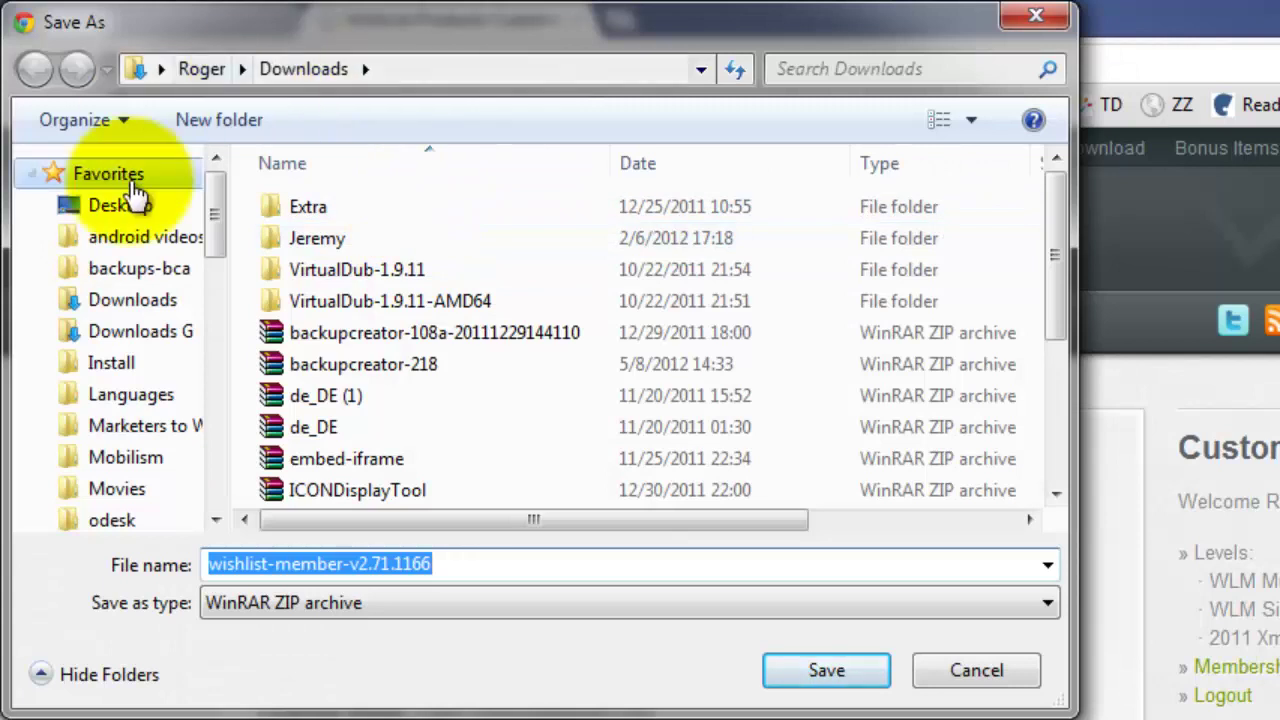
Save the wishlist-member-v2.71.1166 ZIP file to the Desktop.
click(125, 205)
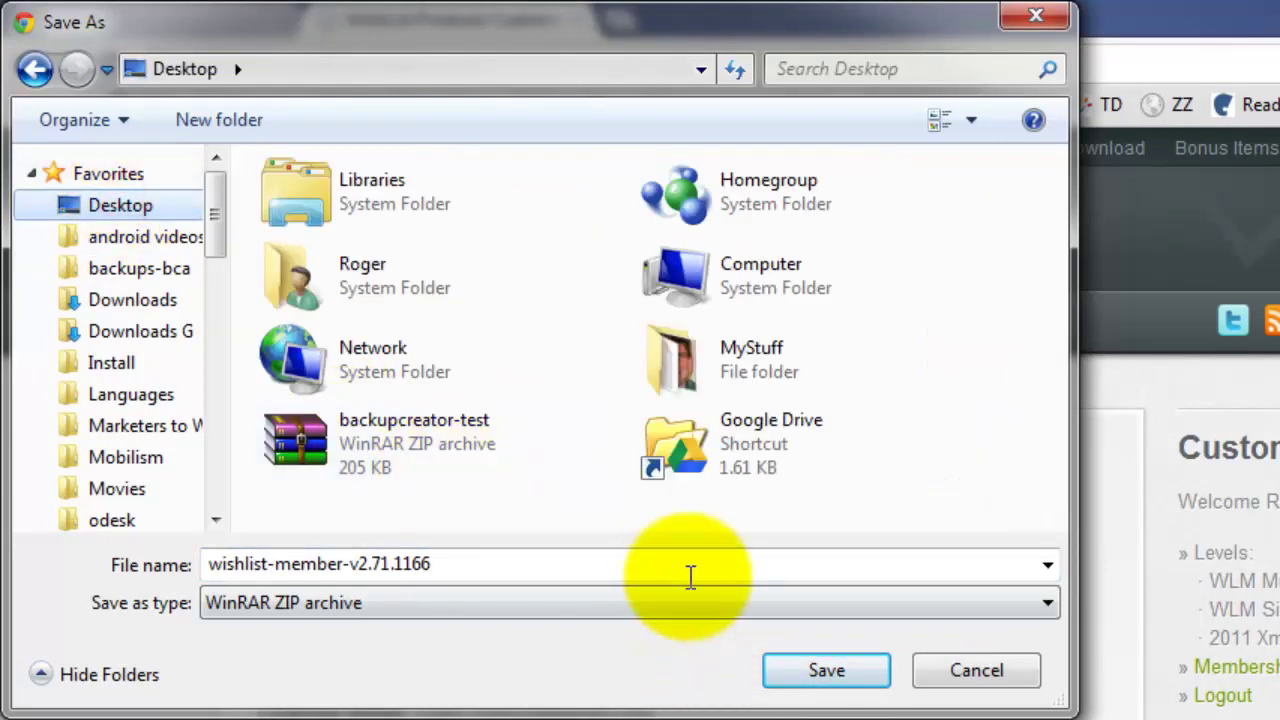
click(826, 672)
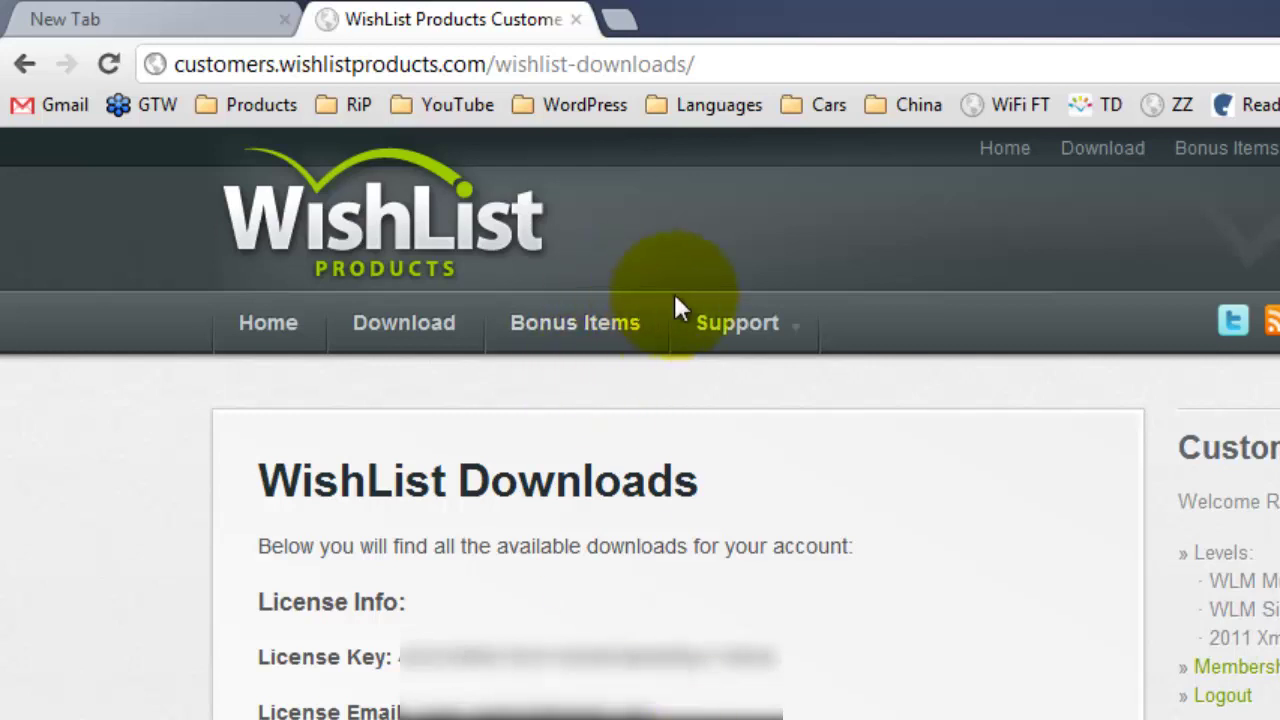
click(622, 20)
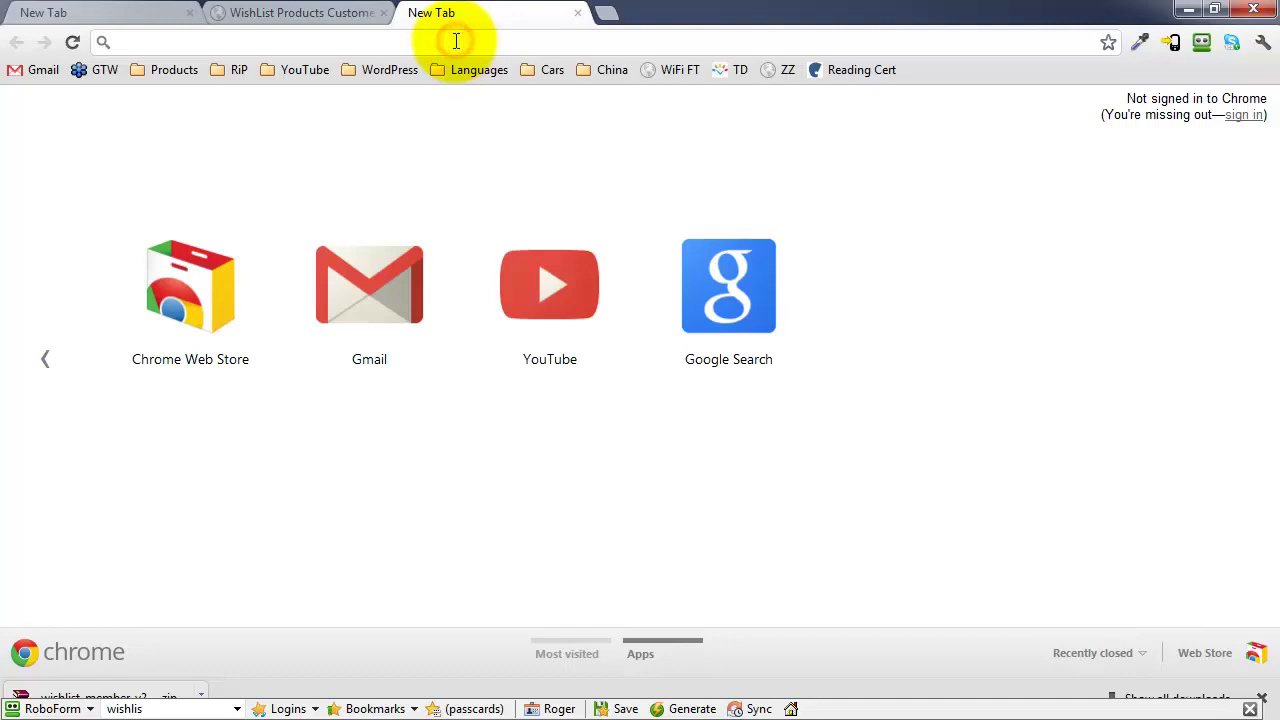
Go to wishlistbonus.com/cpanel to load the HostGator control panel.
click(456, 41)
text(wishlistbonus.com)
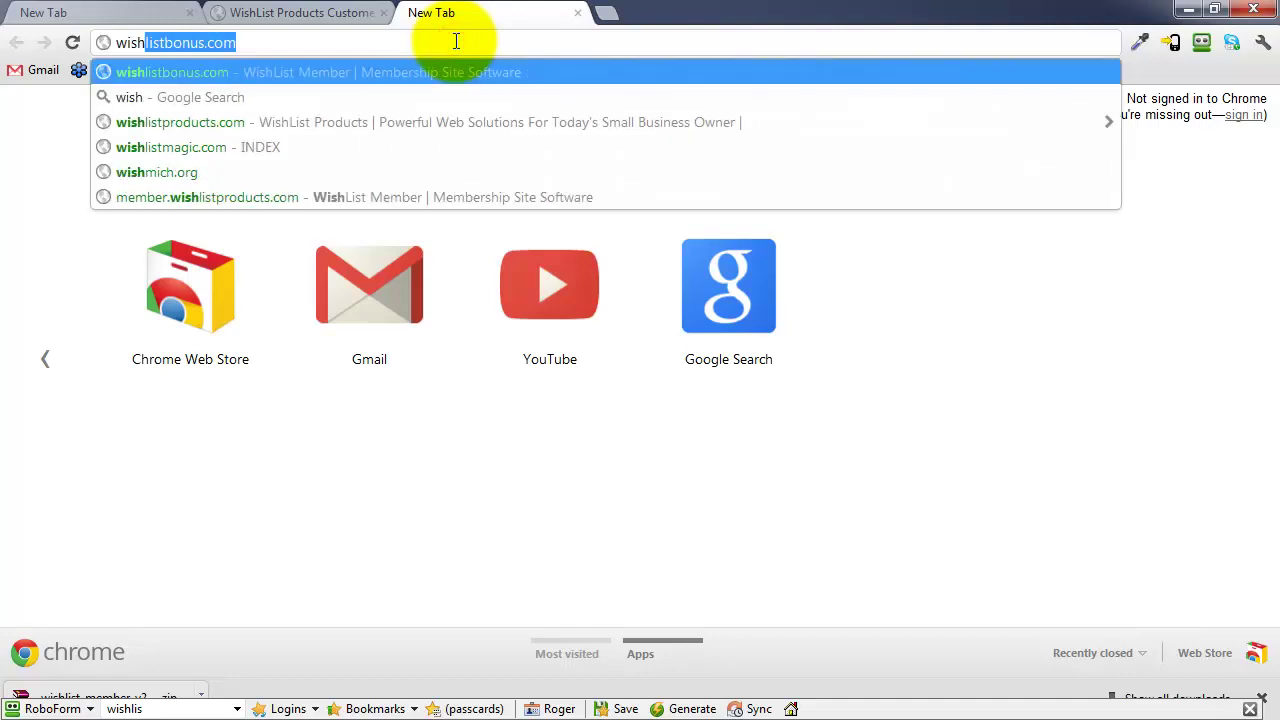
key(End)
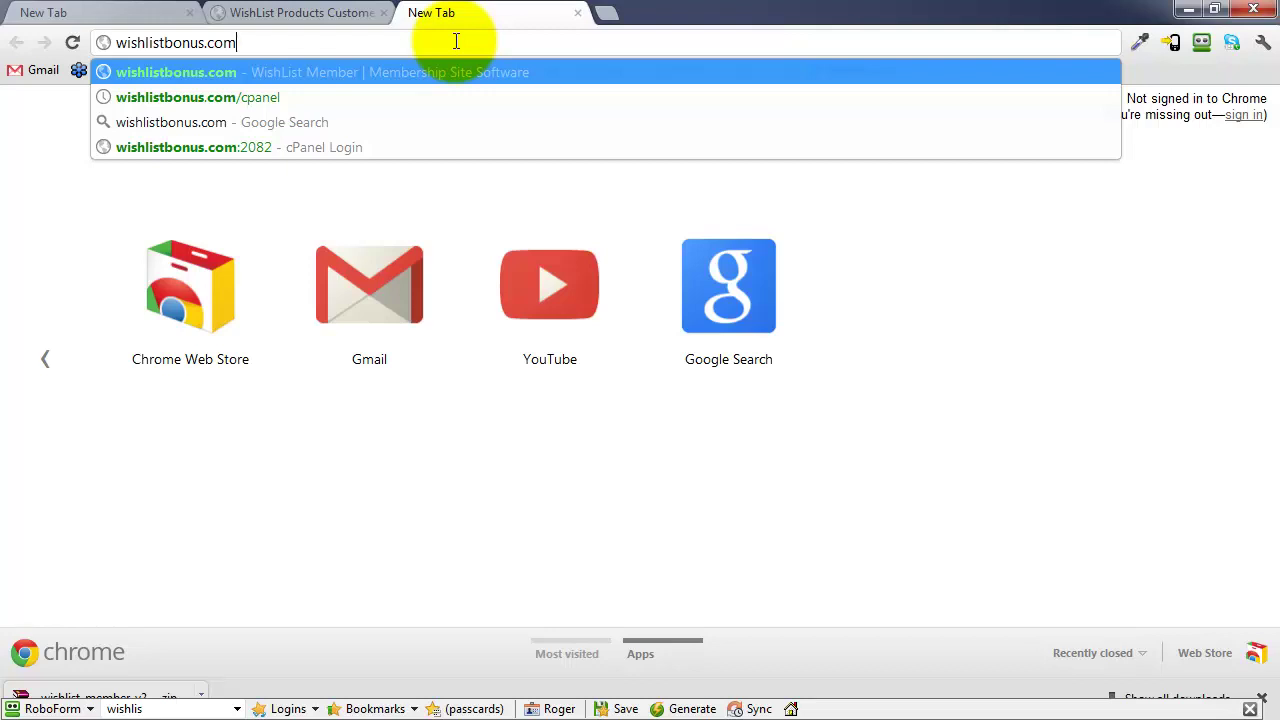
text(/cpan)
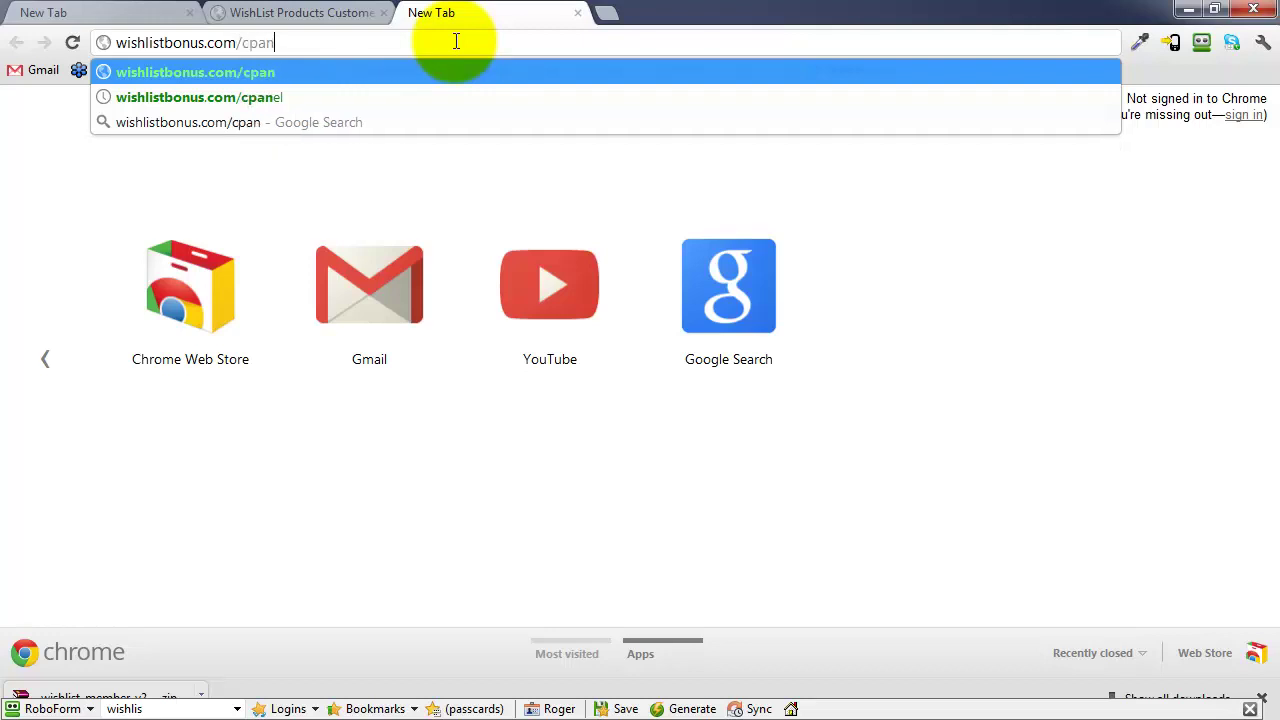
text(el)
key(Return)
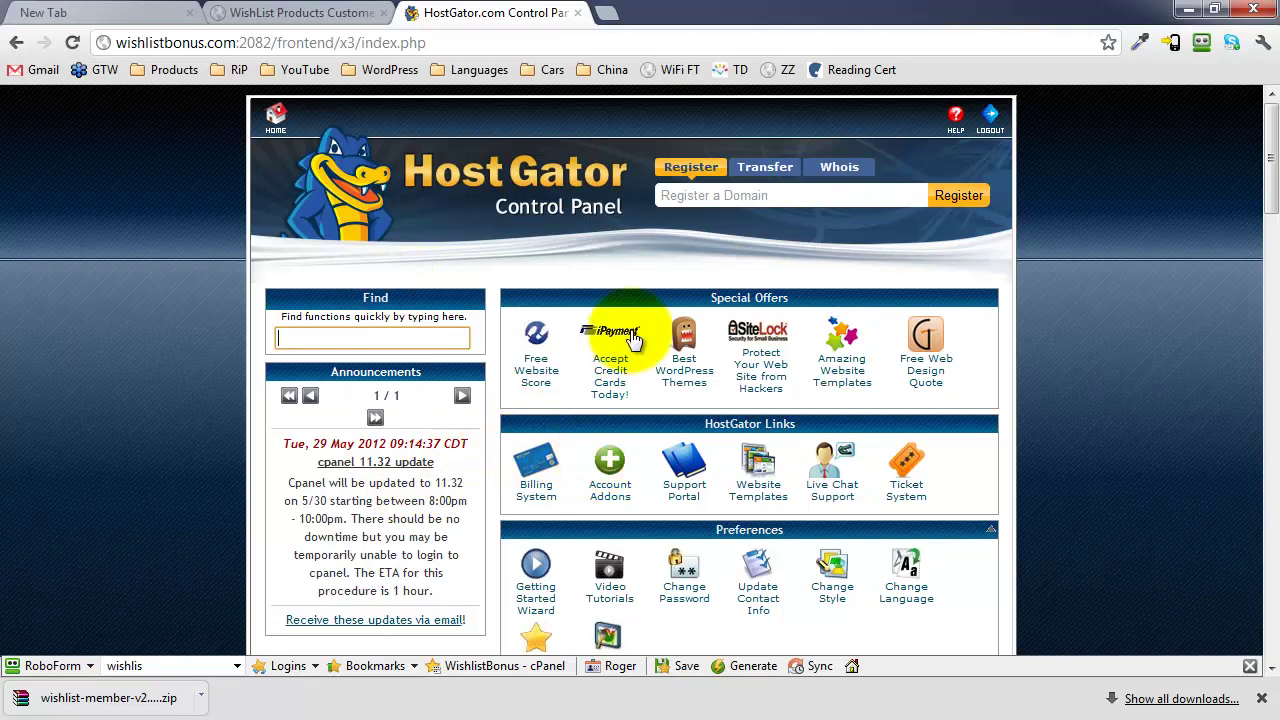
Launch QuickInstall from cPanel's Software/Services section.
drag(1268, 125, 1273, 450)
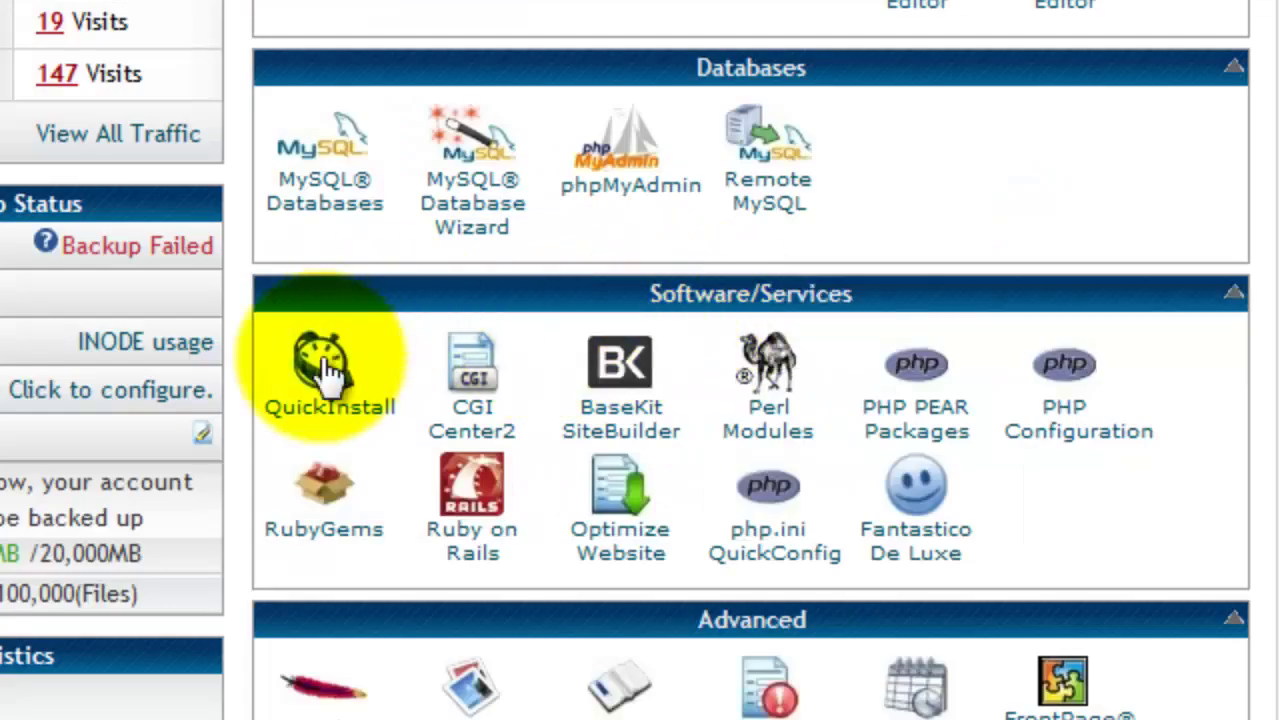
click(348, 426)
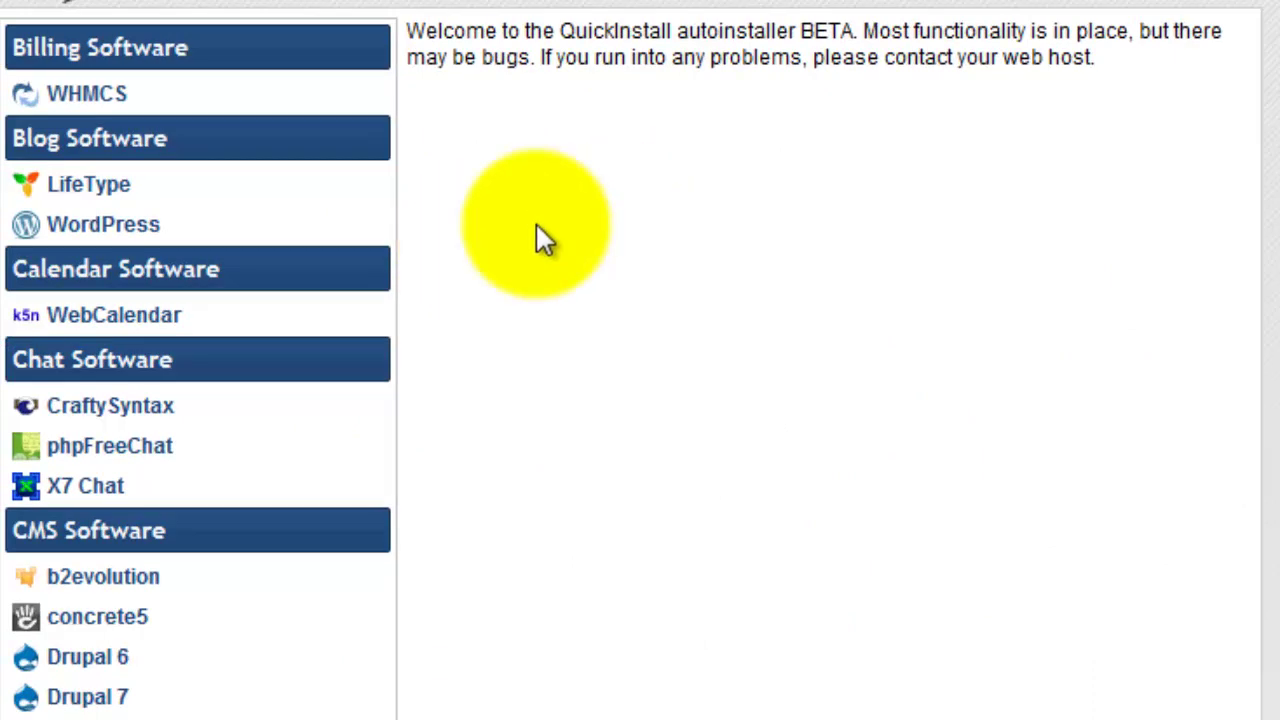
Choose WordPress, install domain wishlistbonus.com and directory 'members'.
click(115, 238)
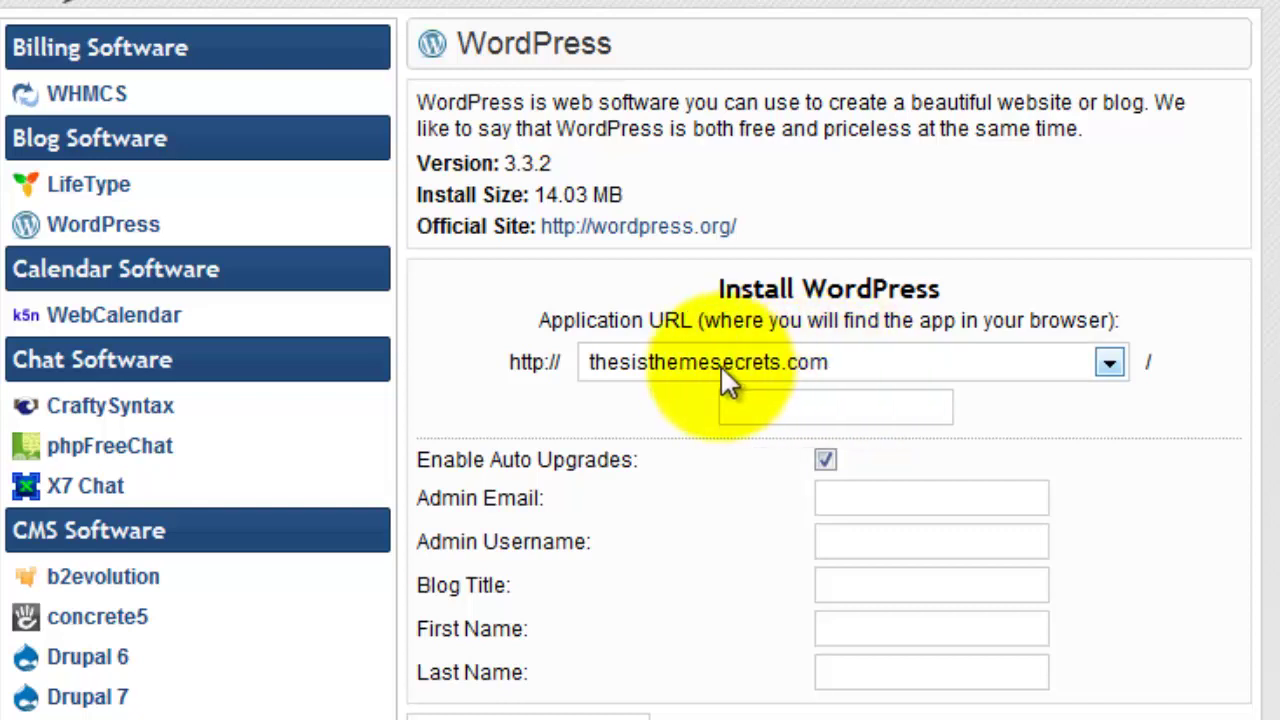
click(1109, 363)
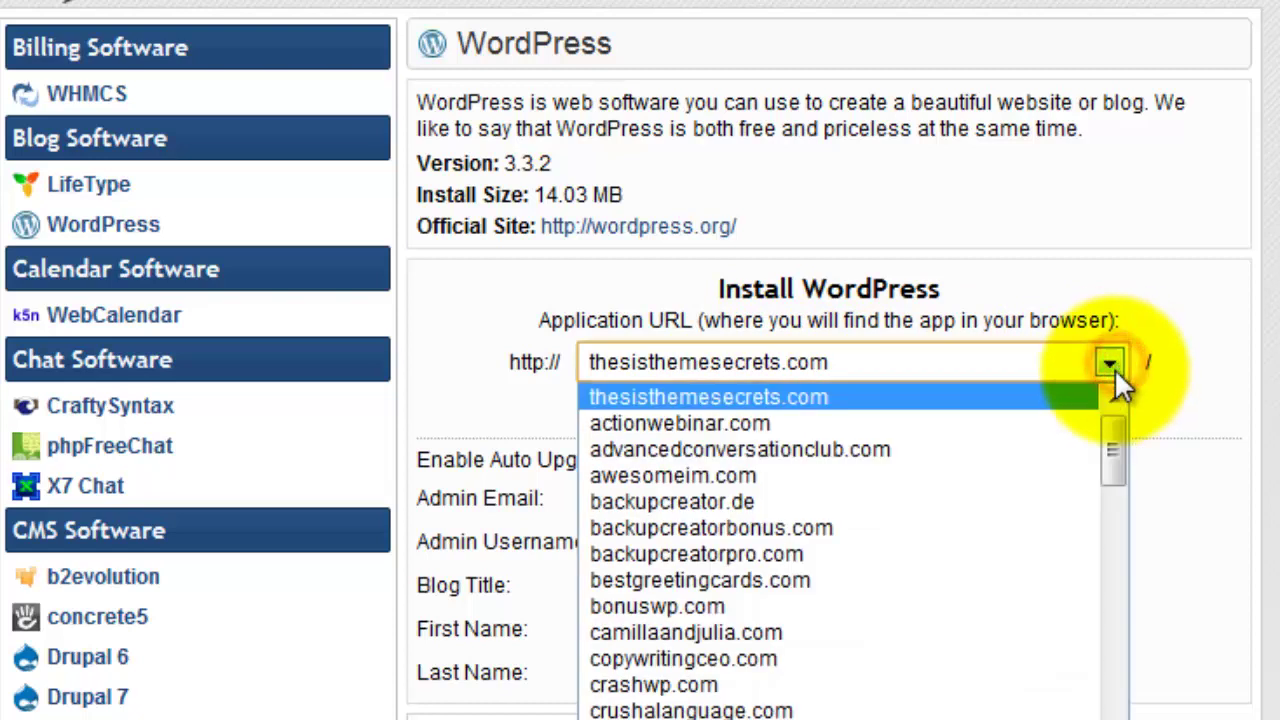
drag(1115, 442, 1102, 614)
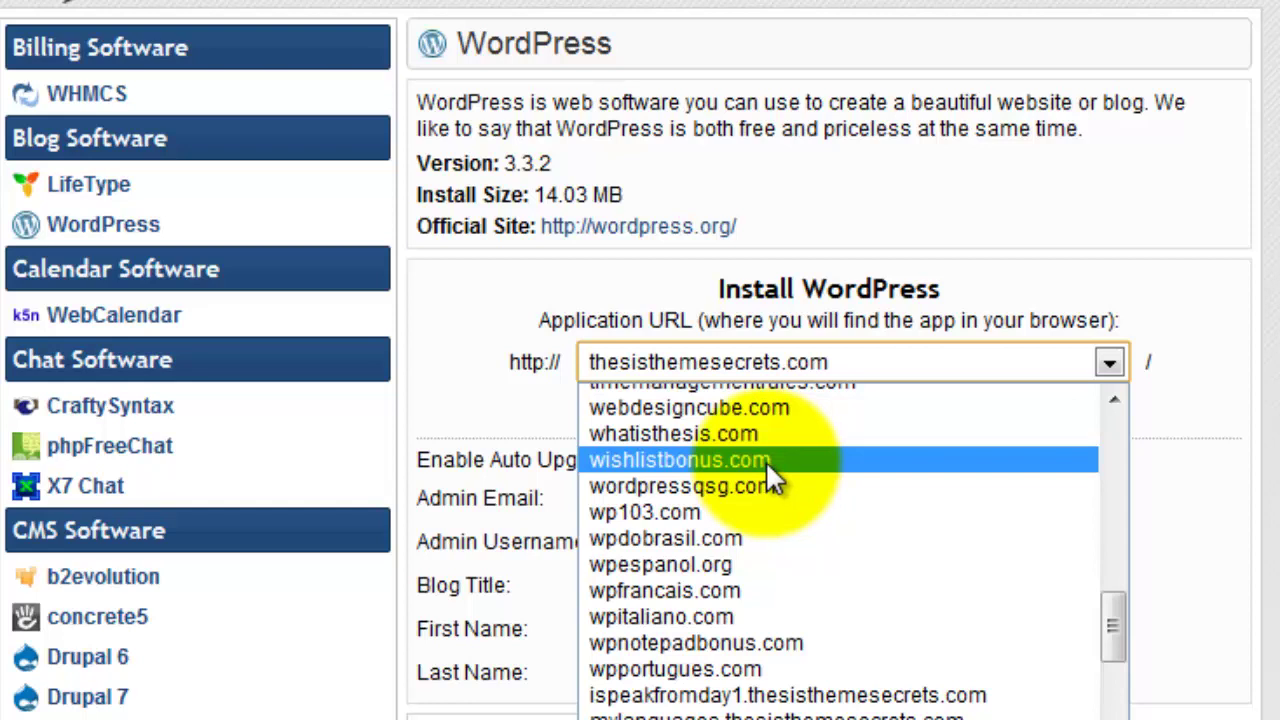
click(766, 461)
click(856, 408)
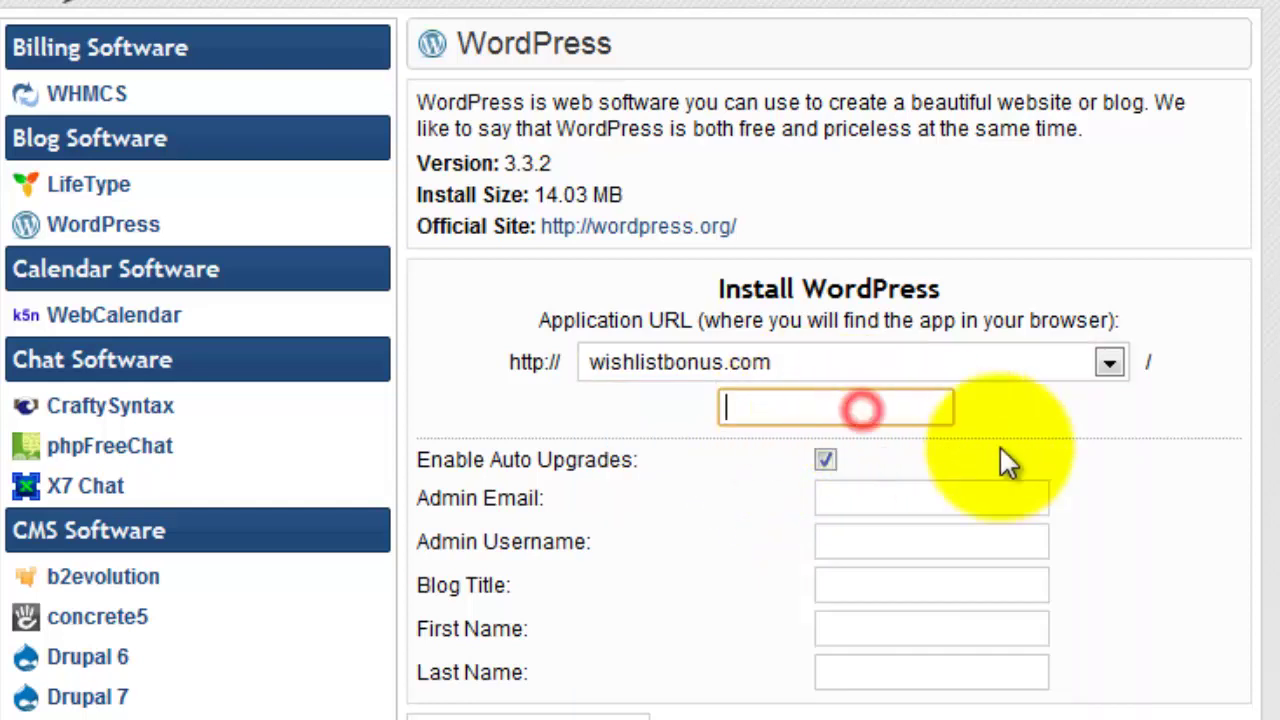
text(membestr)
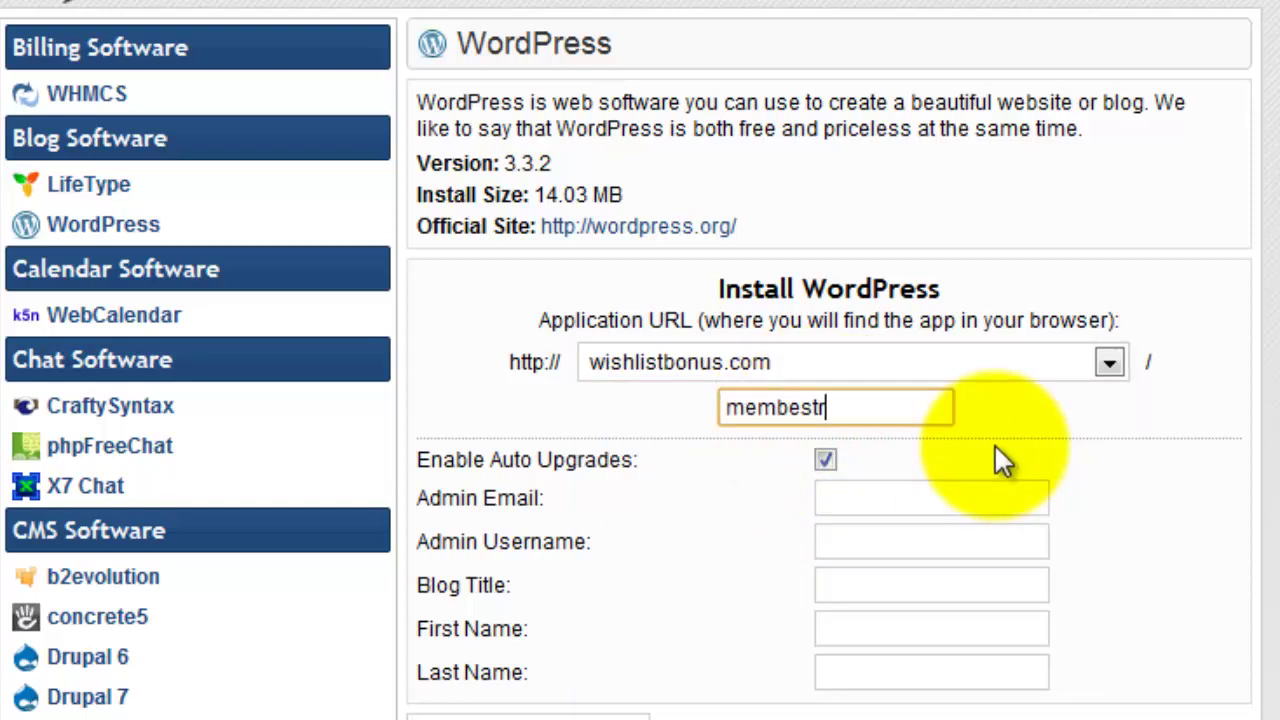
key(BackSpace)
key(BackSpace)
text(rs)
click(1057, 430)
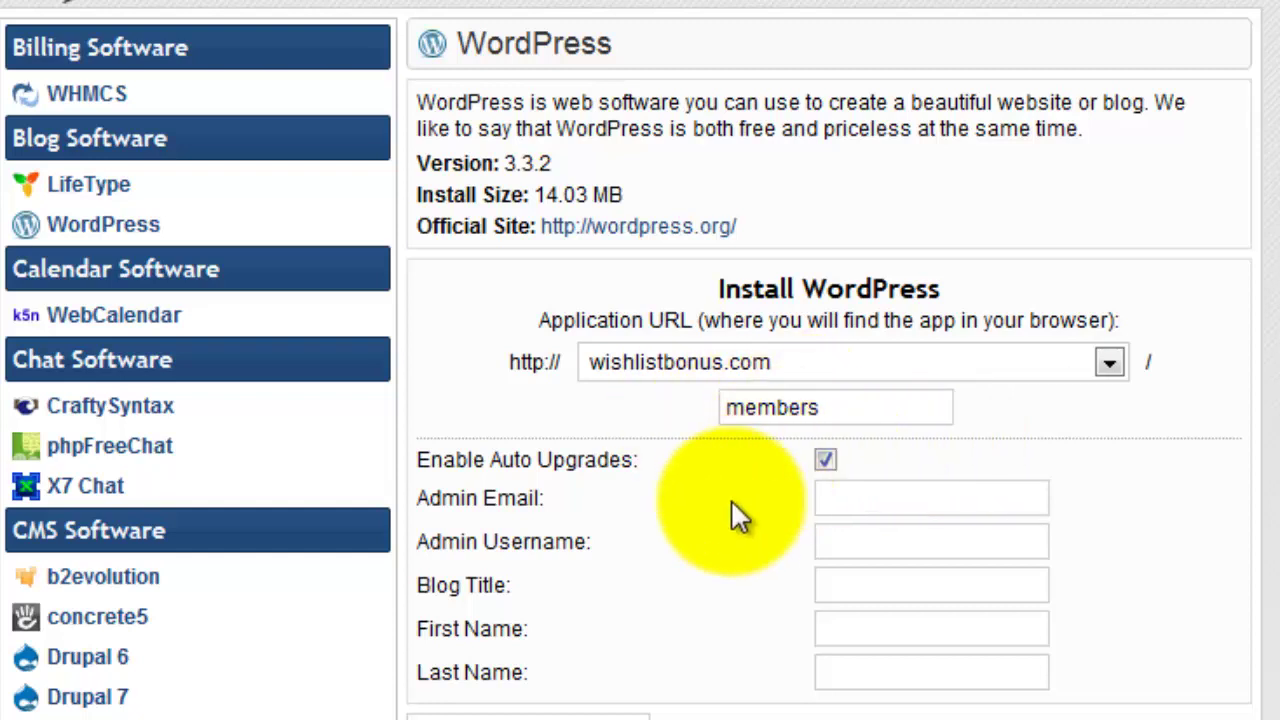
Fill in the admin e-mail, name, admin username and blog title 'Wishlist Bonus'.
click(980, 497)
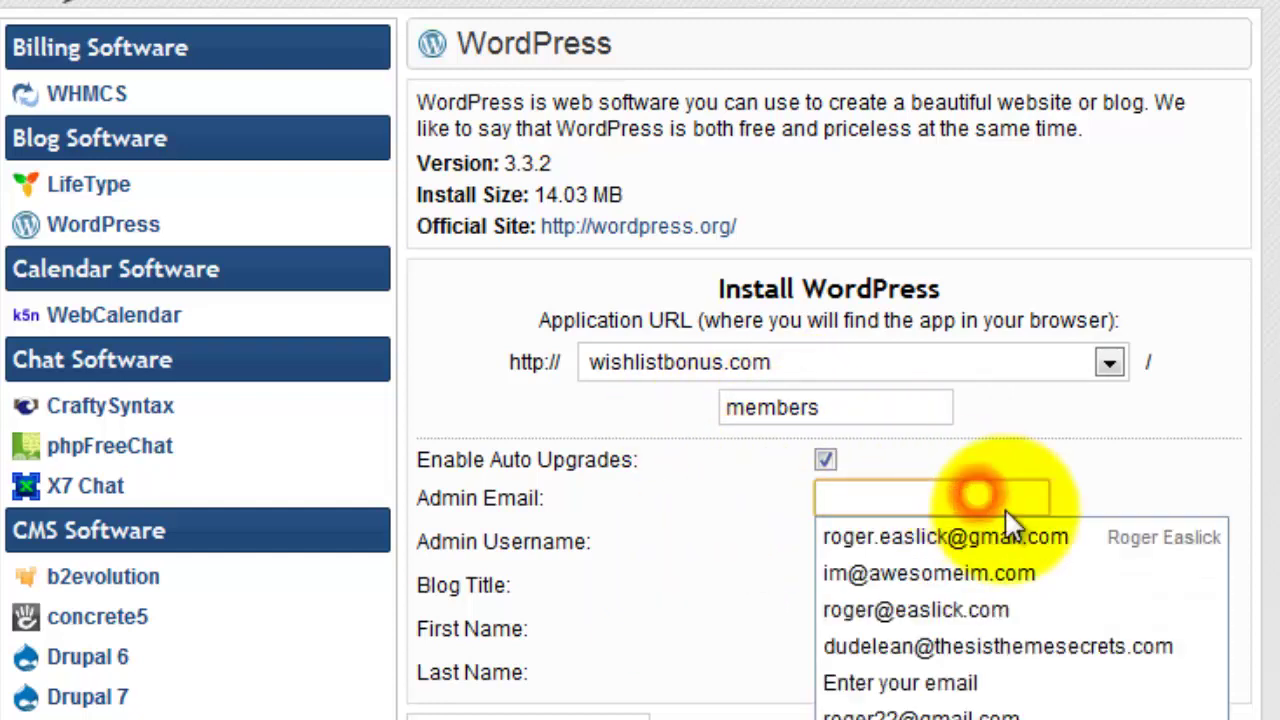
click(1046, 536)
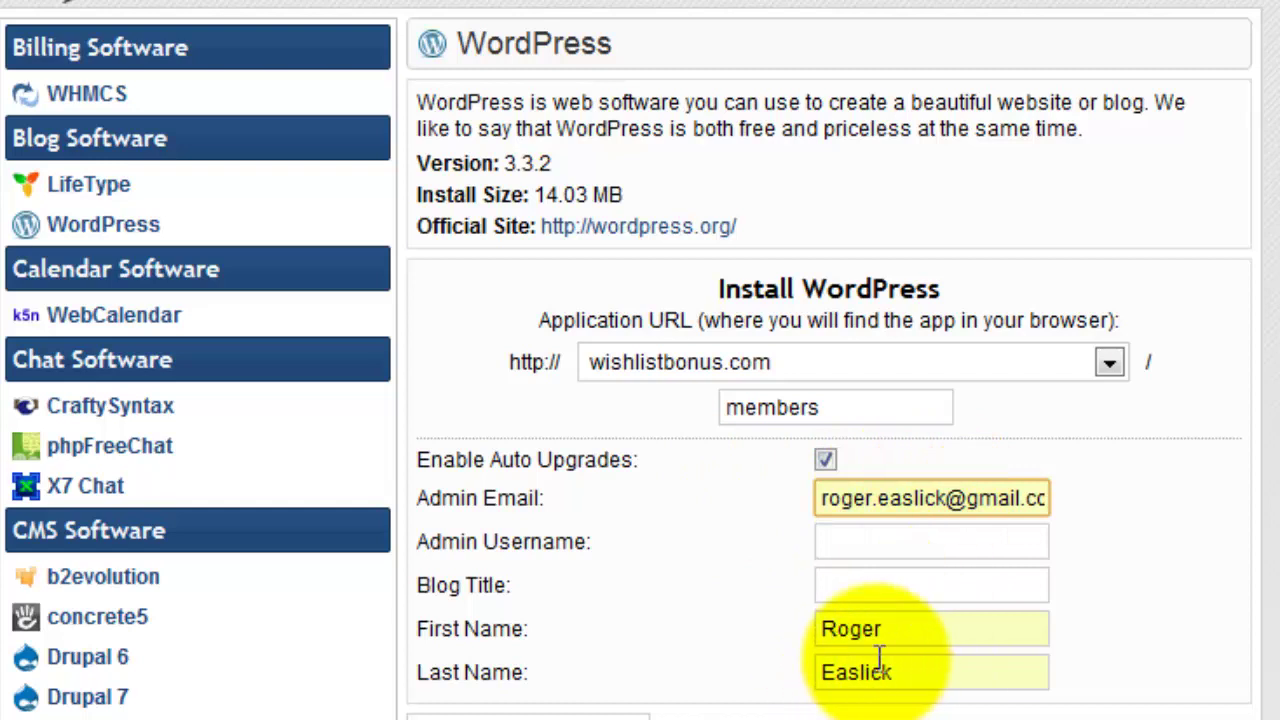
click(884, 535)
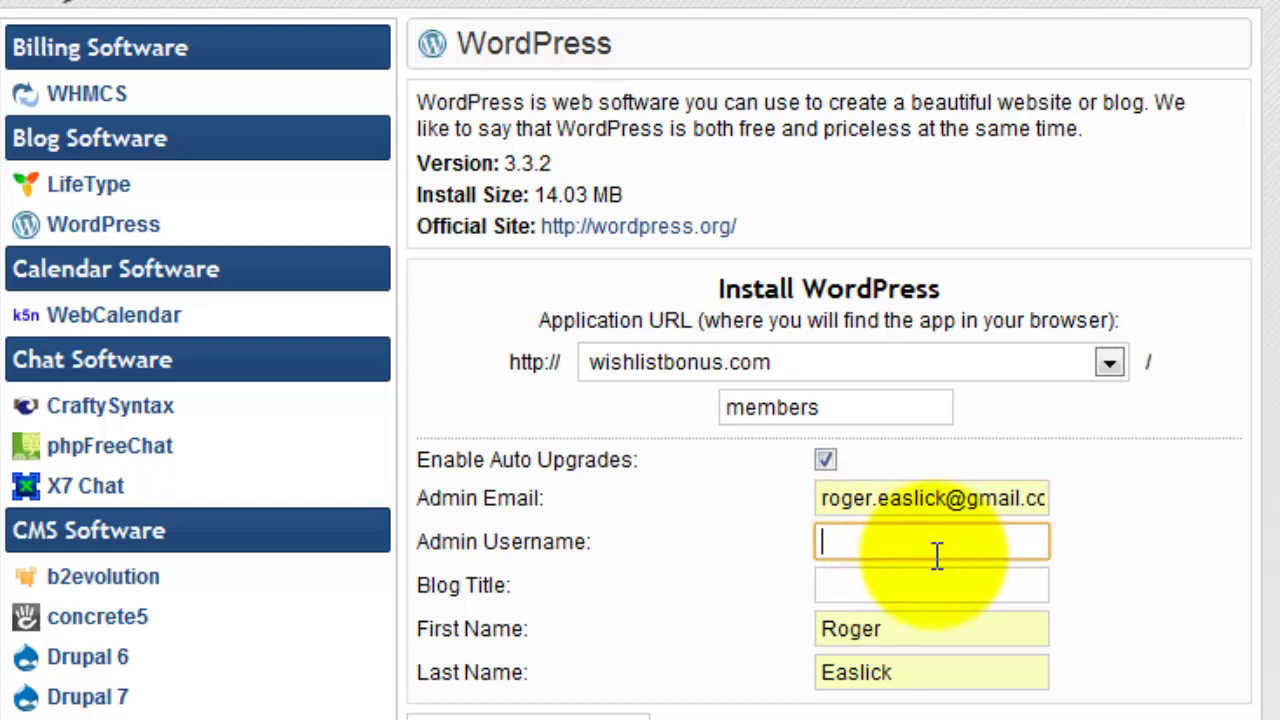
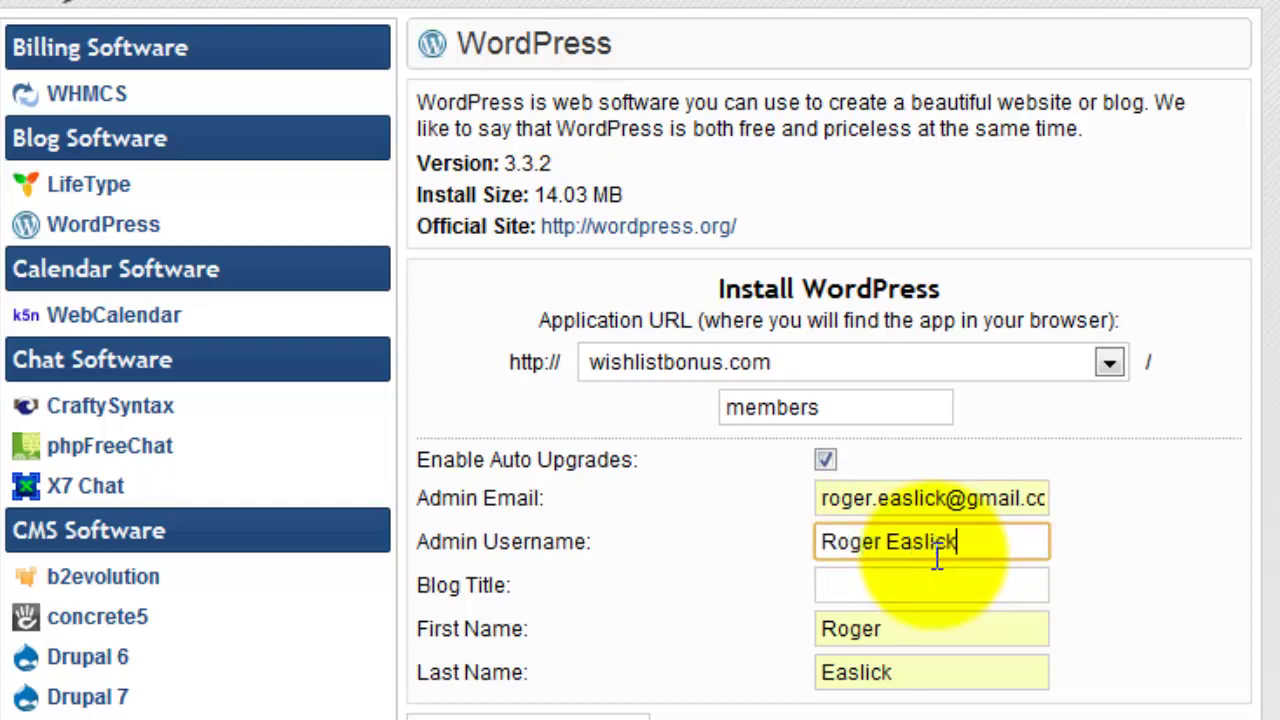
key(Tab)
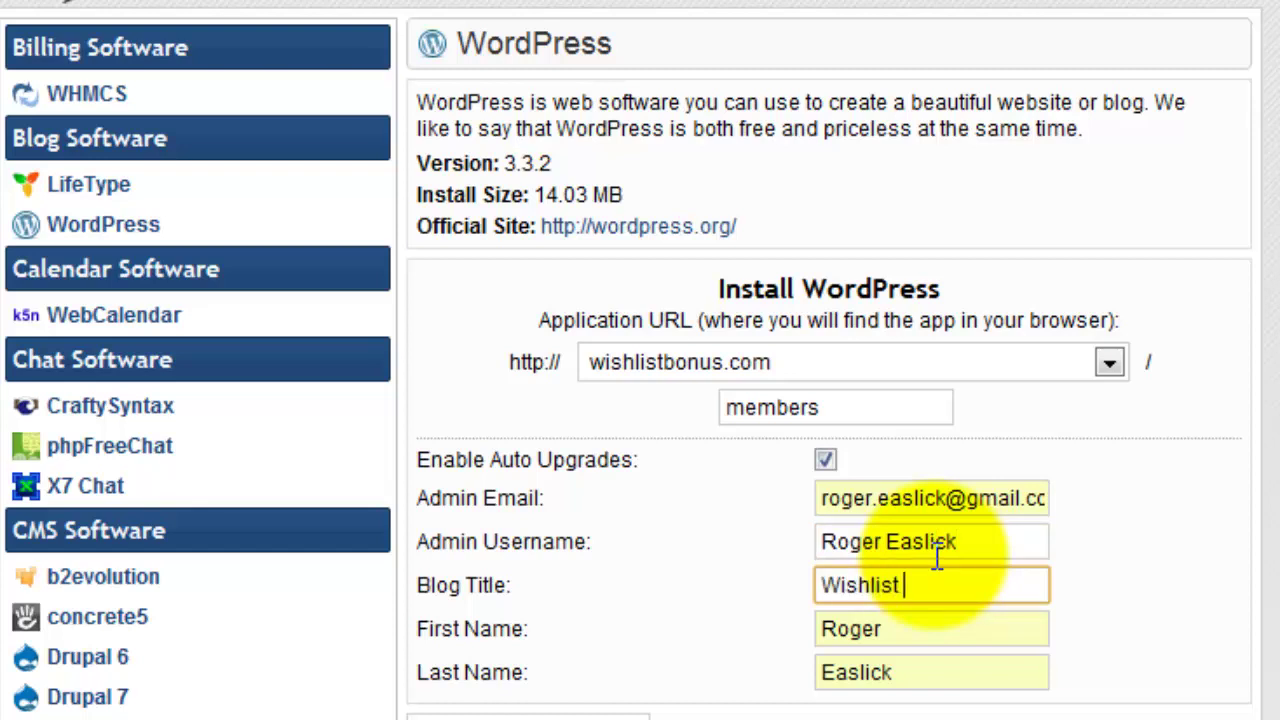
text(us)
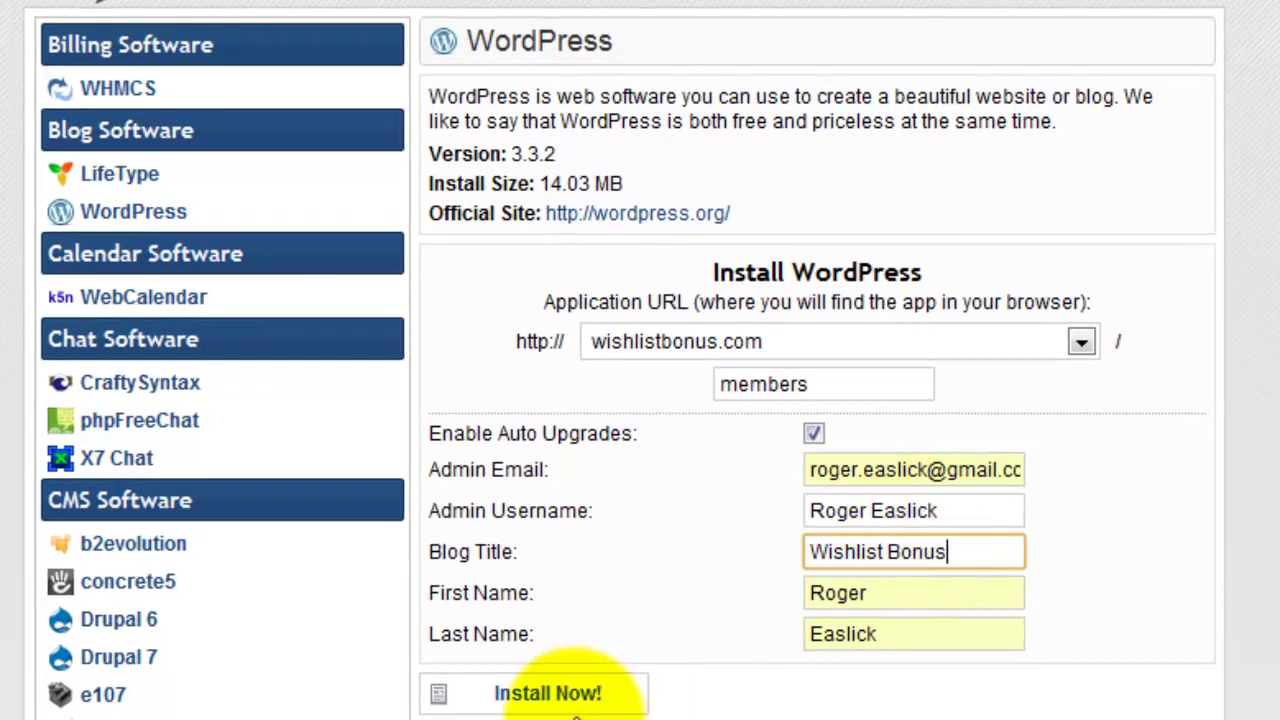
After the illegal-characters error, strip the space and surname from the admin username and reinstall.
click(570, 700)
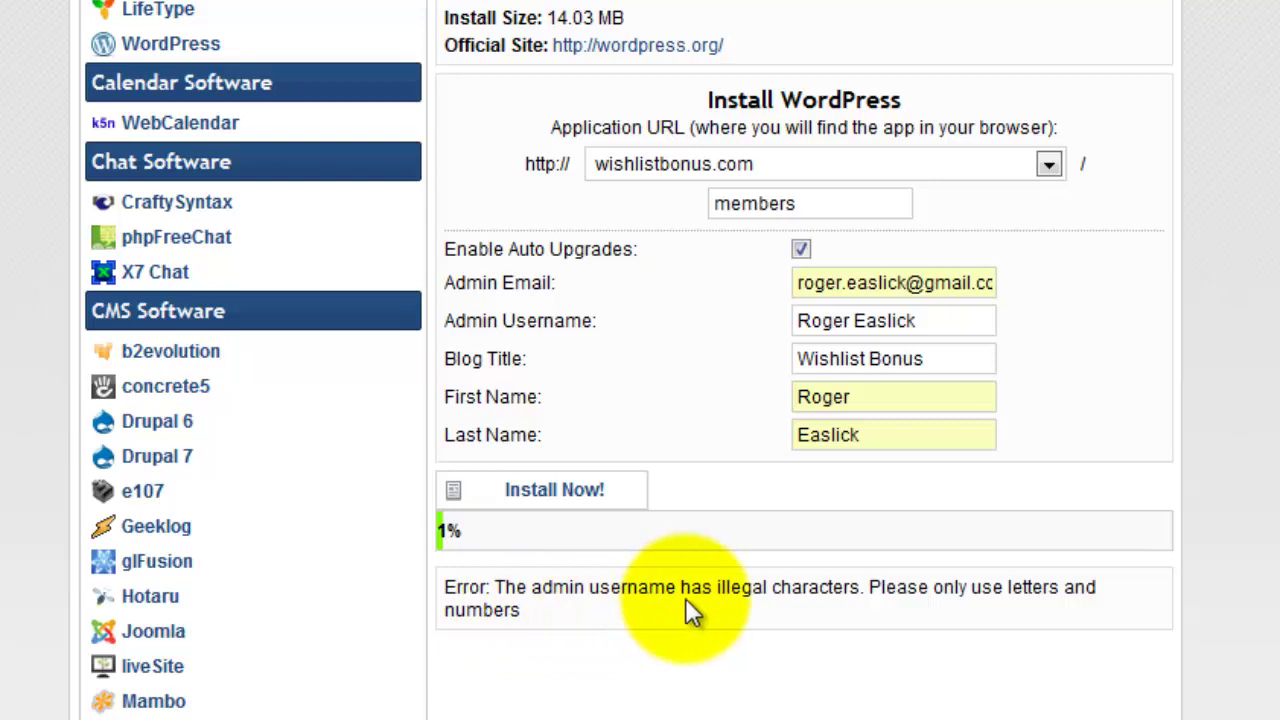
click(855, 320)
key(BackSpace)
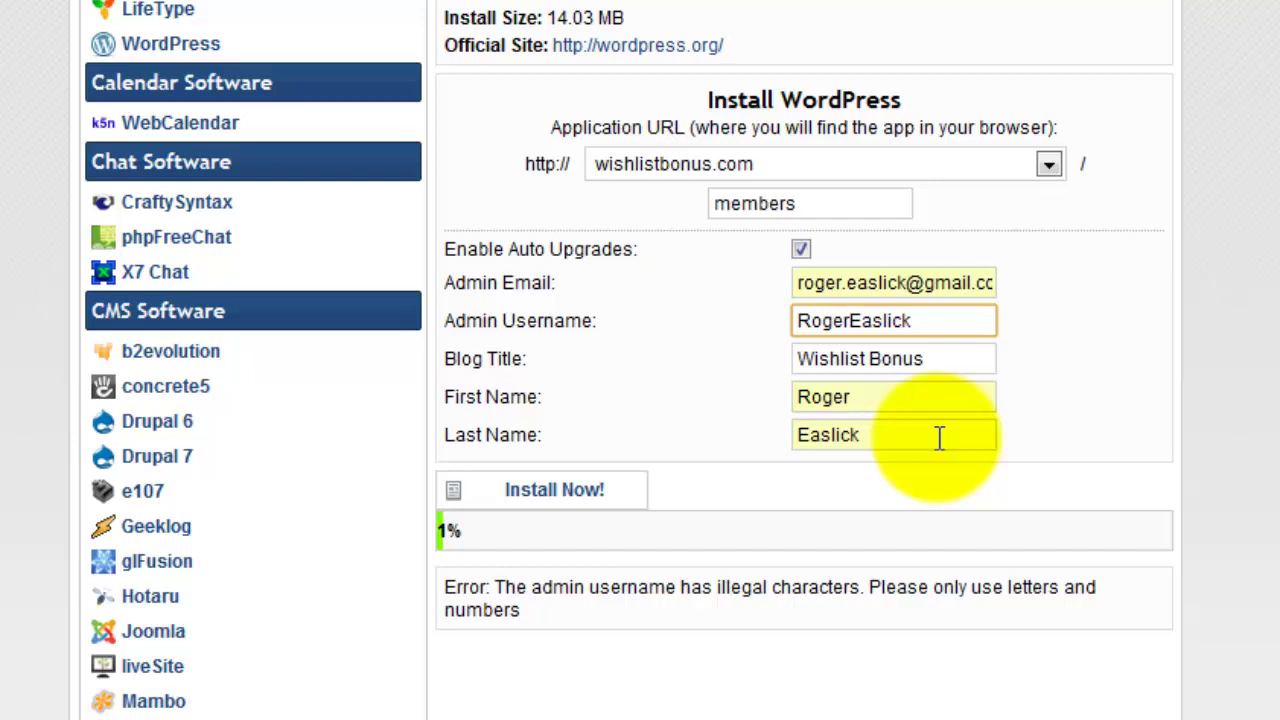
click(931, 318)
drag(931, 318, 850, 320)
key(BackSpace)
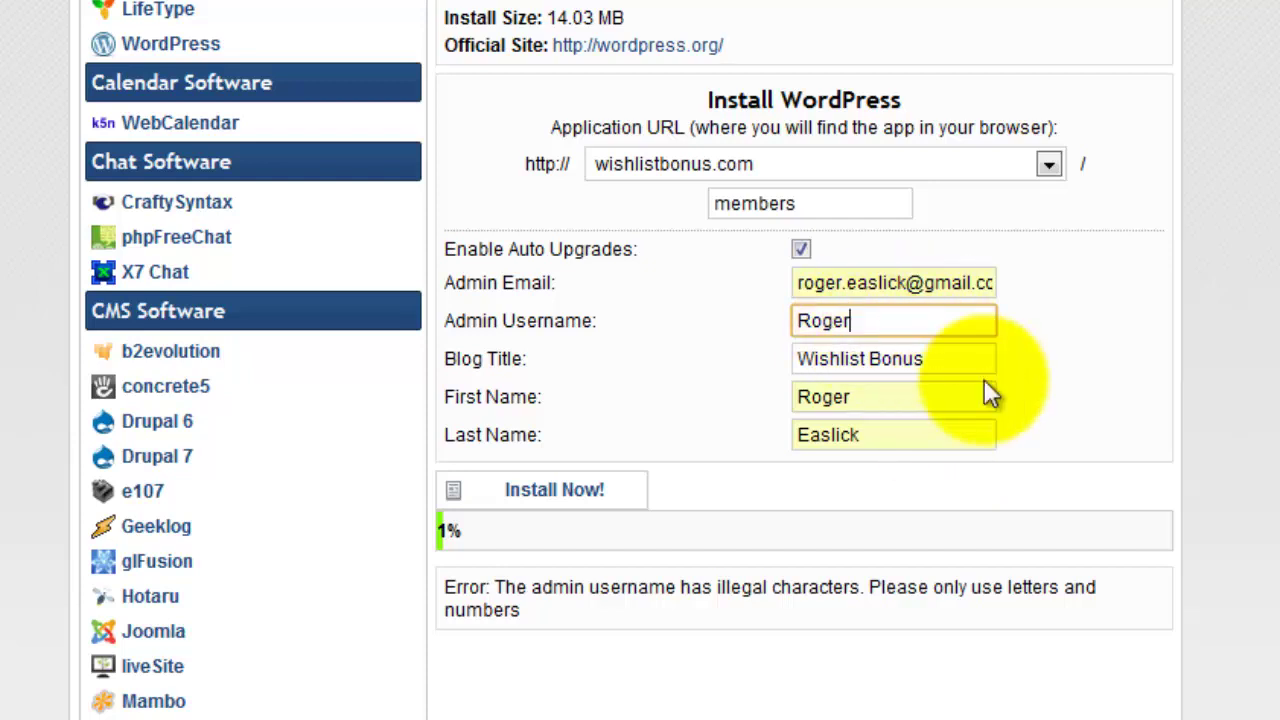
click(558, 495)
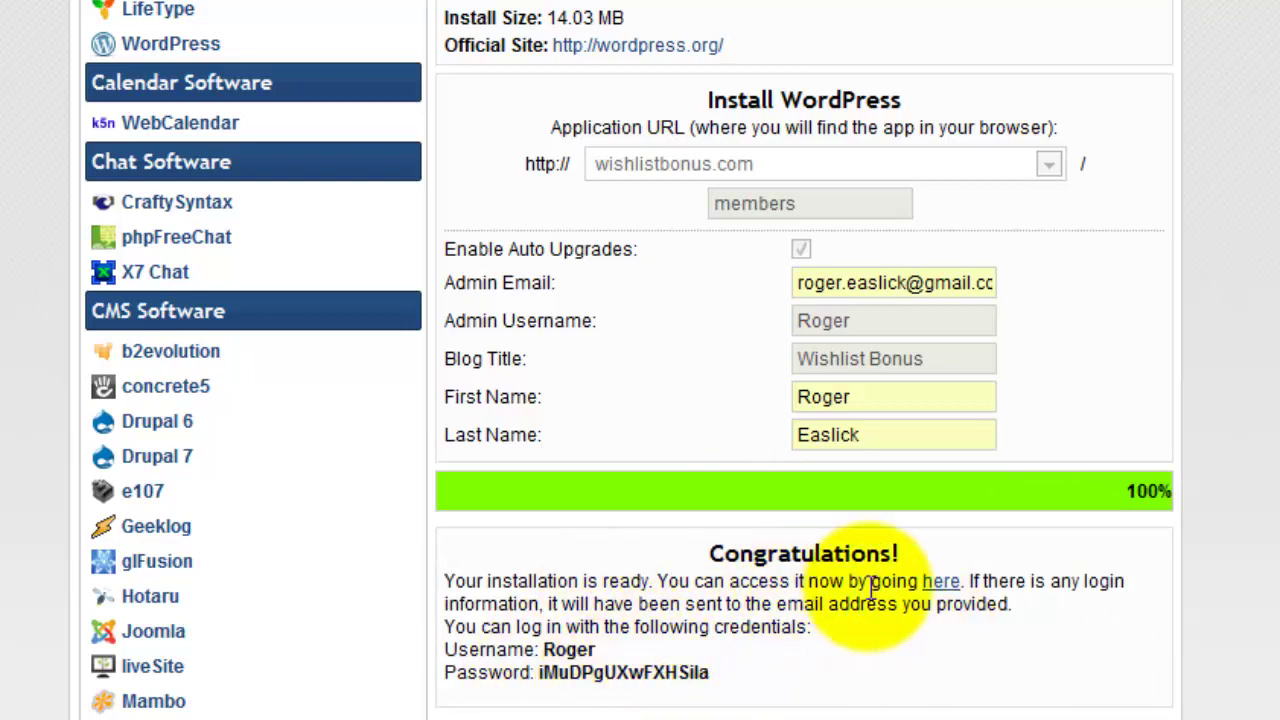
Copy the generated admin password and open the new site via the 'here' link.
double_click(668, 680)
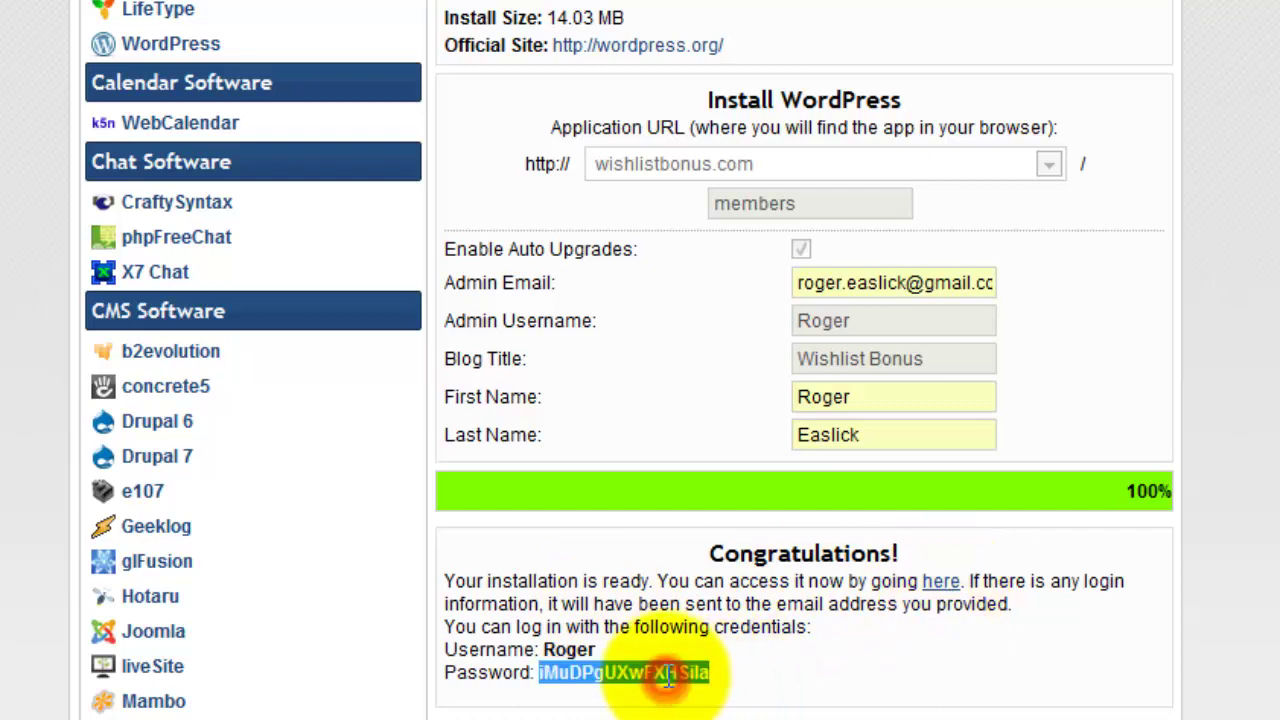
right_click(700, 672)
click(770, 692)
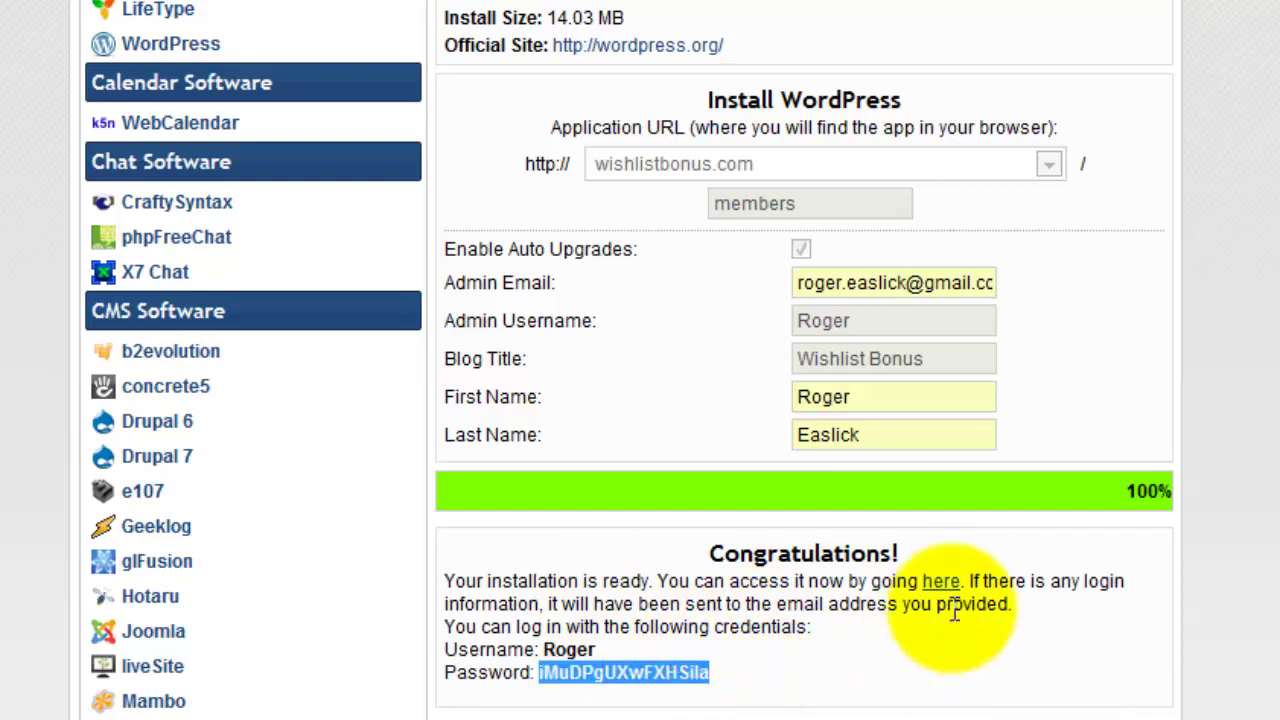
click(941, 583)
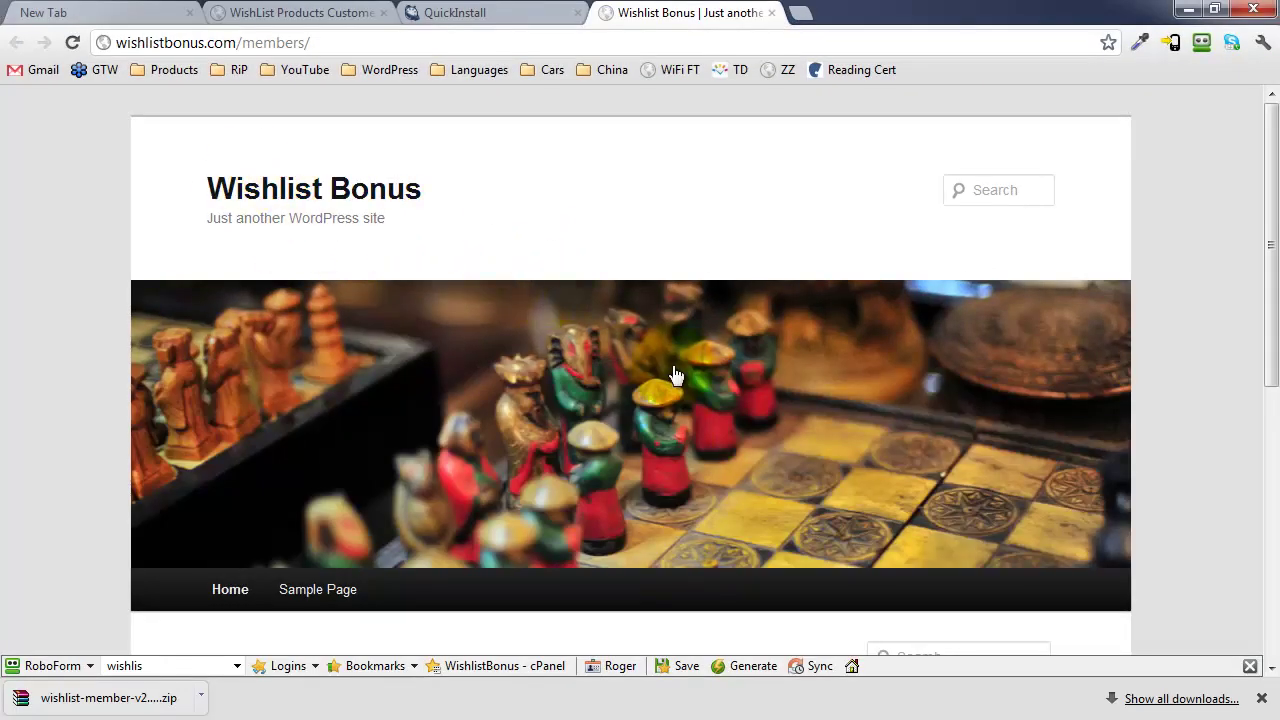
Place the caret at the end of the new site's address in the address bar.
click(331, 40)
scroll(636, 325, down, 6)
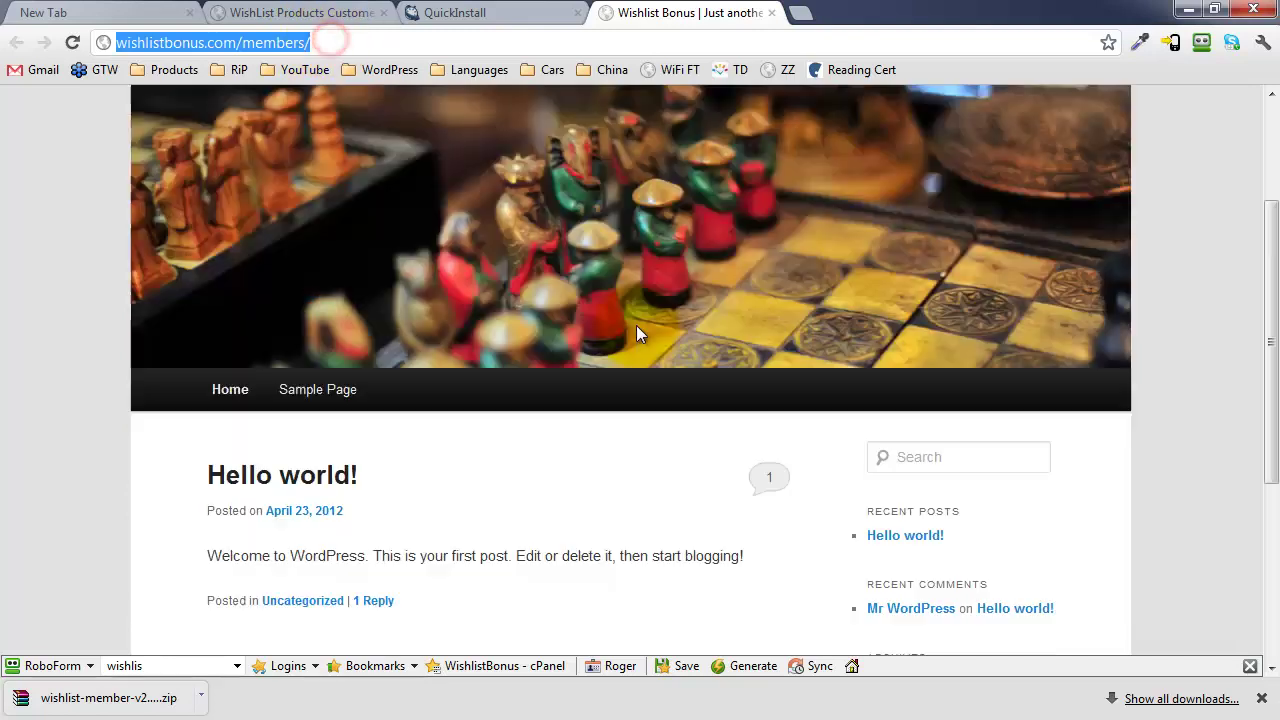
scroll(636, 325, up, 6)
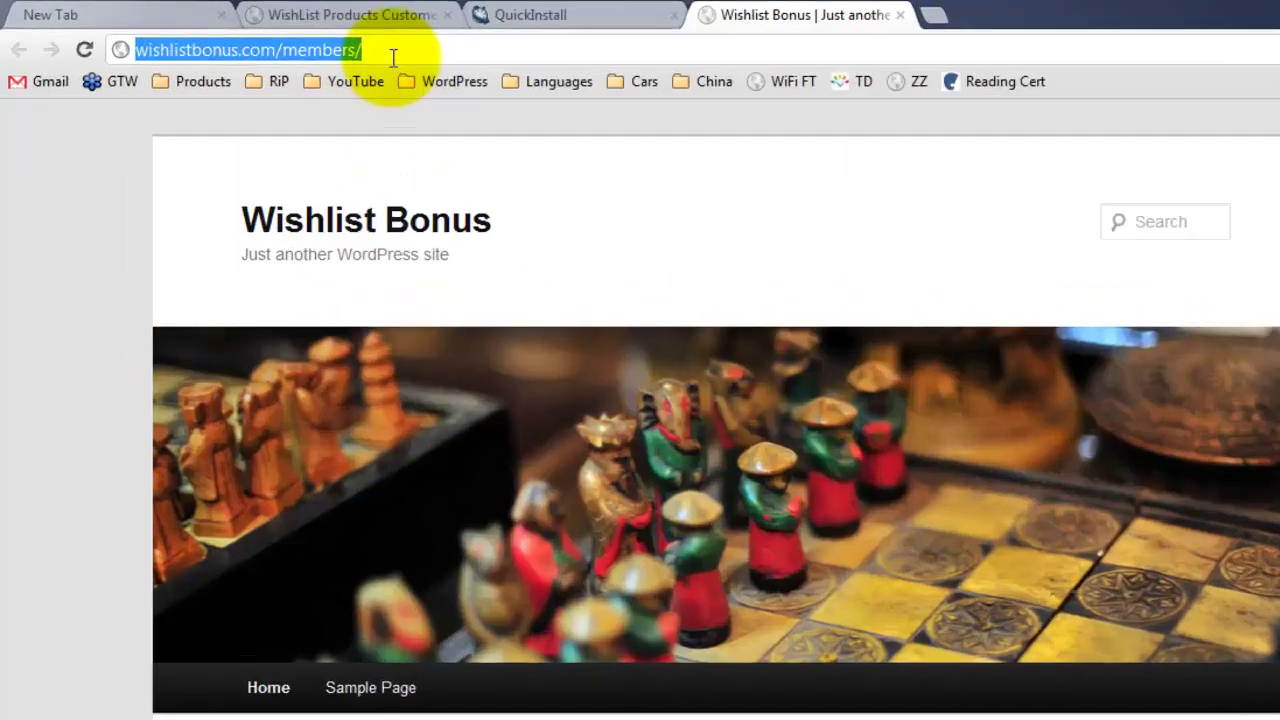
click(334, 44)
Go to /members/wp-admin and log in with the admin username and pasted password.
text(w)
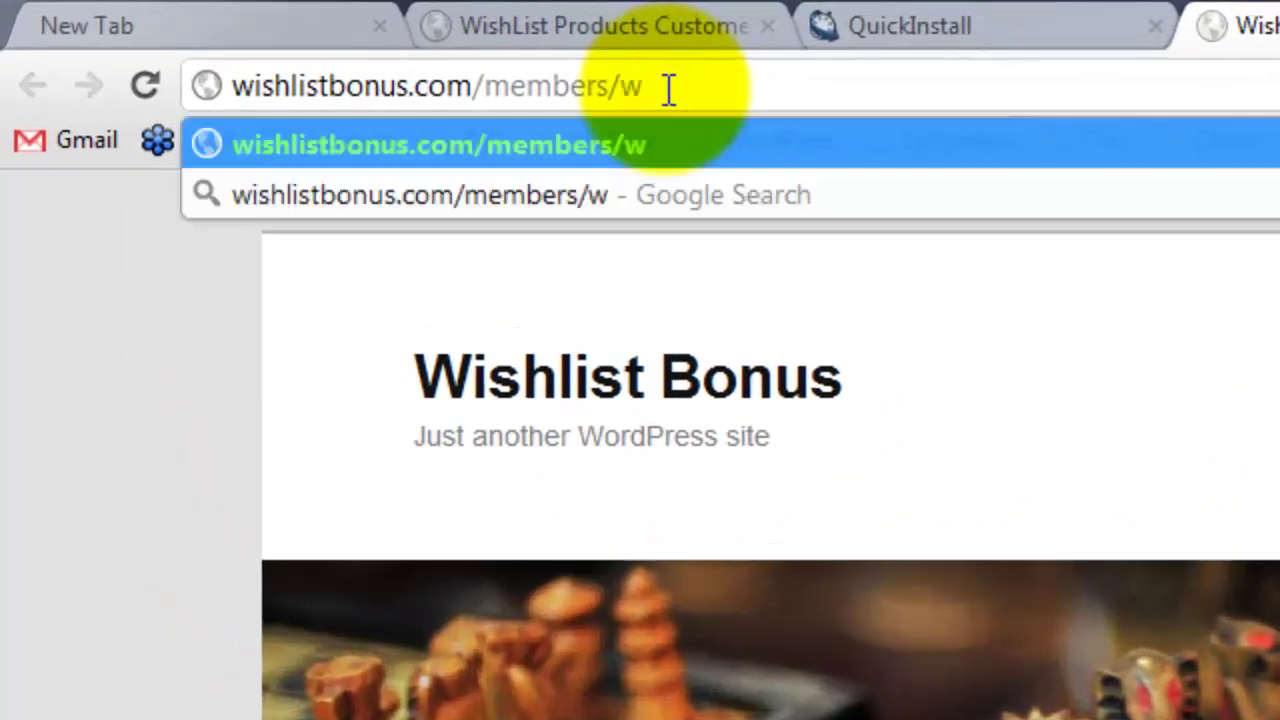
text(p-admin)
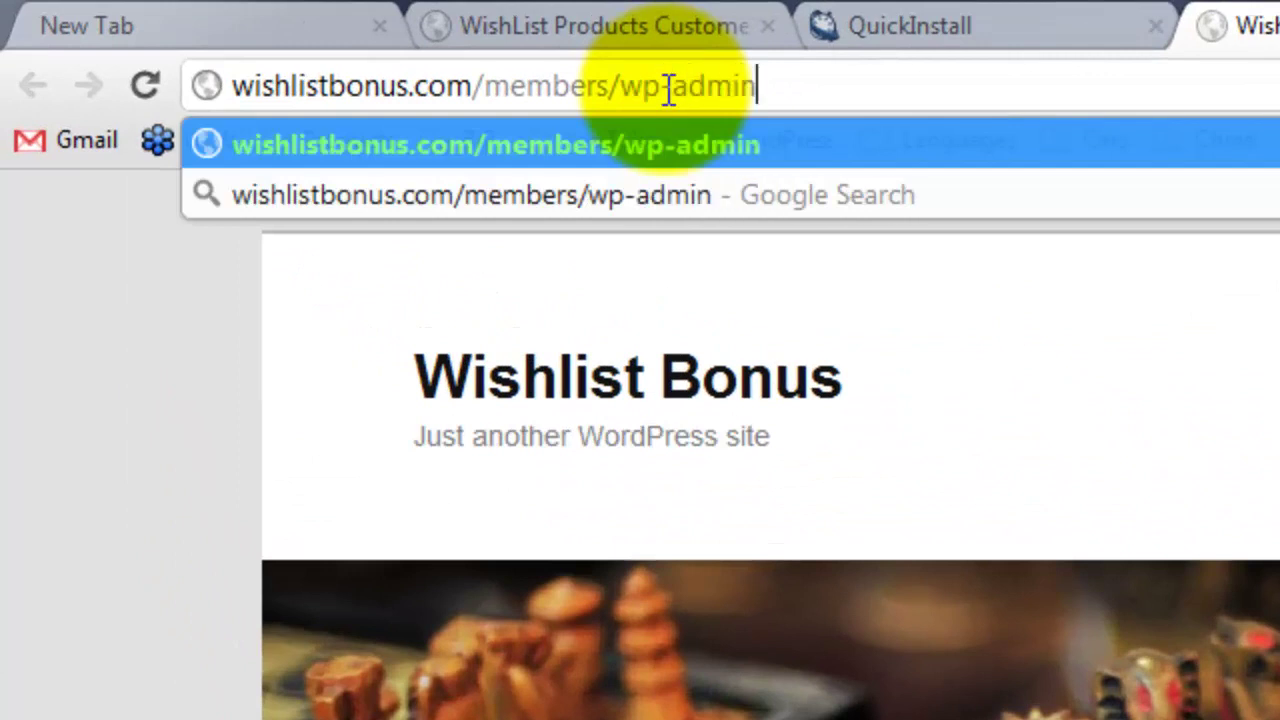
key(Return)
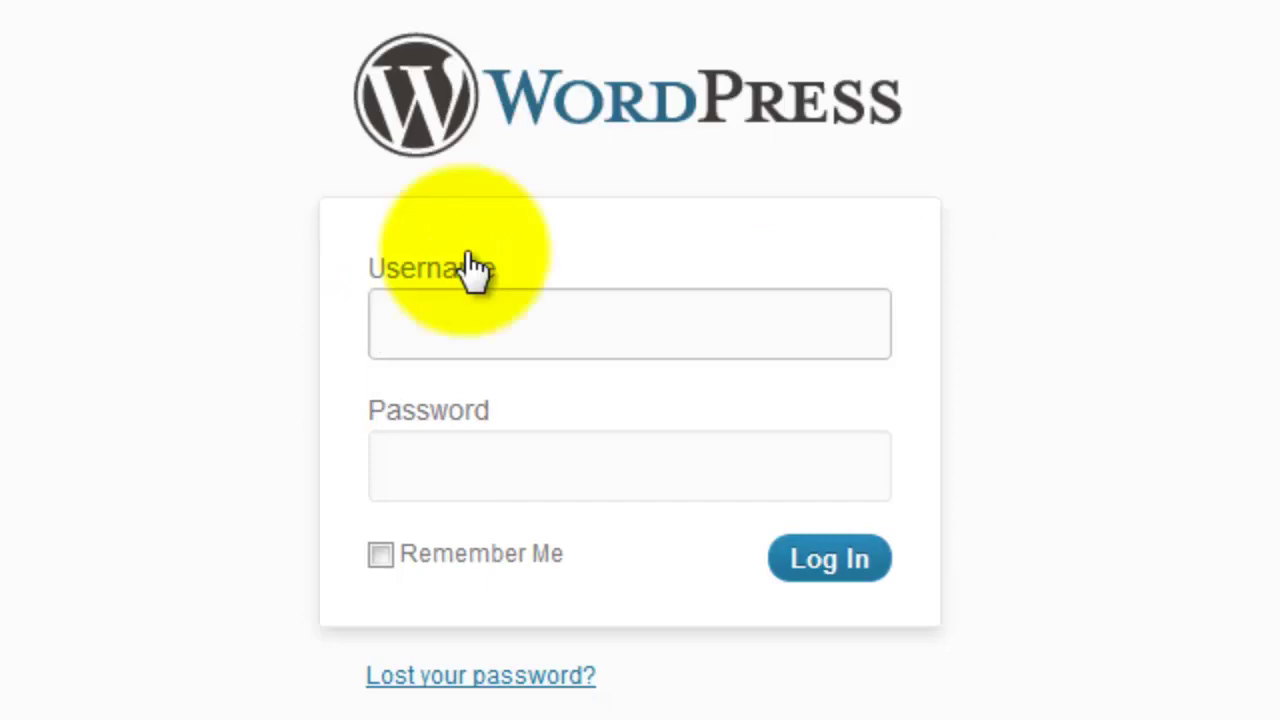
click(543, 329)
click(543, 330)
text(Ro)
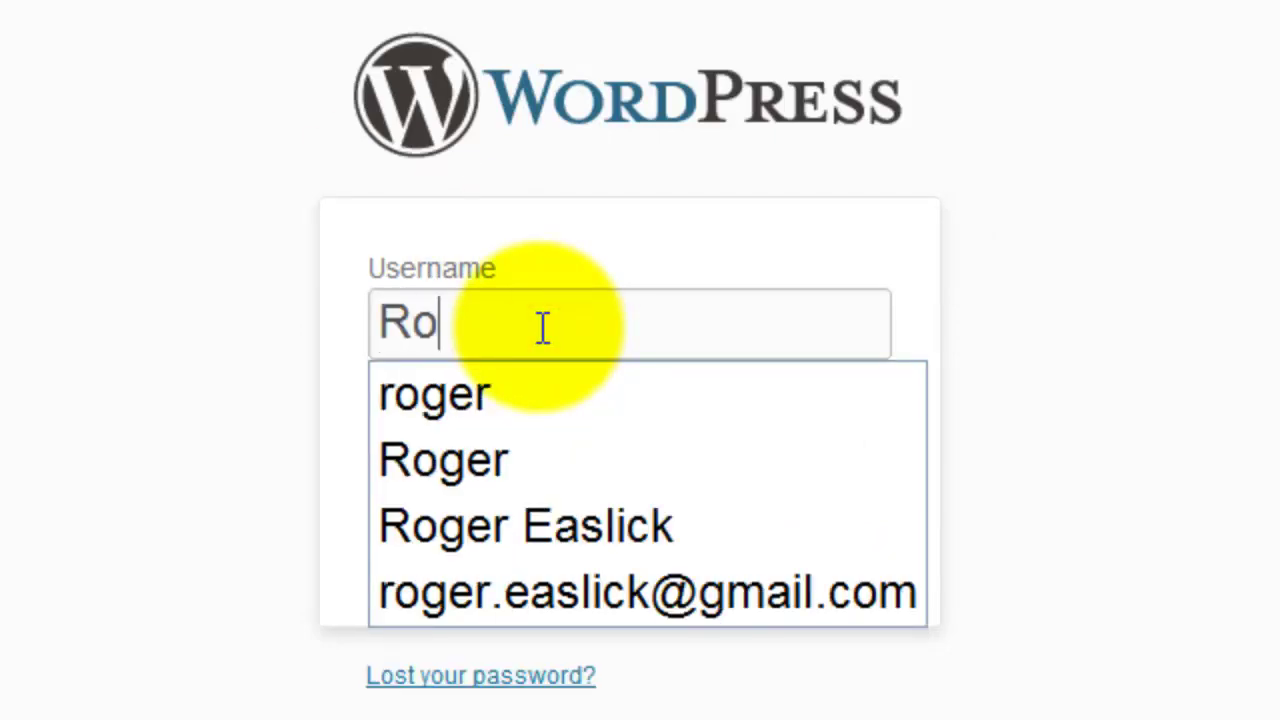
text(ger)
key(Tab)
text(****************)
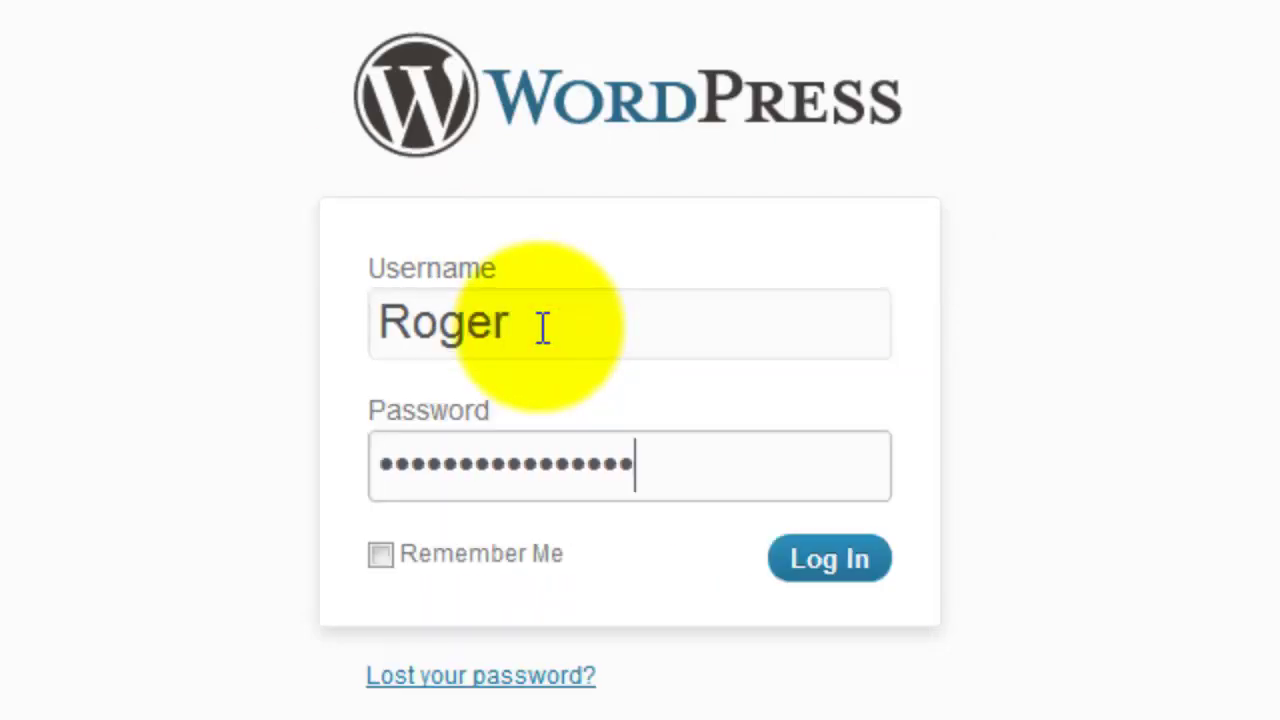
click(826, 535)
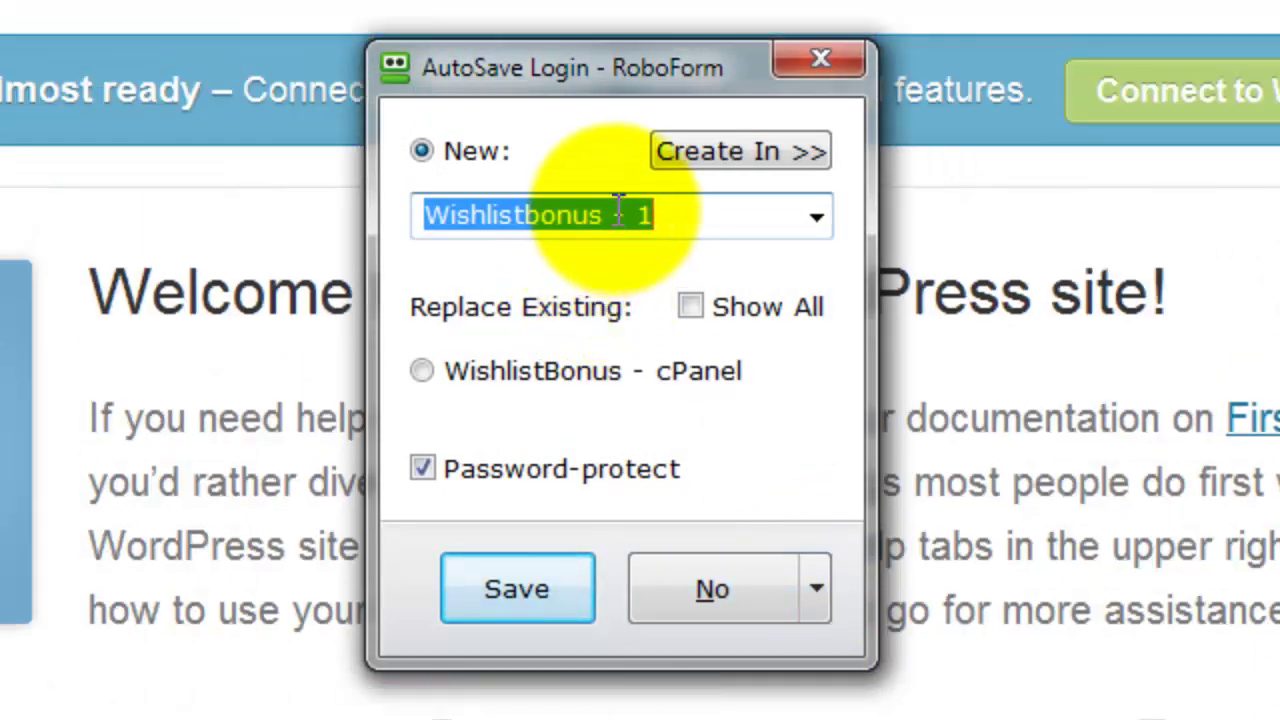
Rename the saved RoboForm login to 'Wishlistbonus - Members' and save it.
click(668, 219)
key(BackSpace)
text(m)
key(BackSpace)
text(Membe)
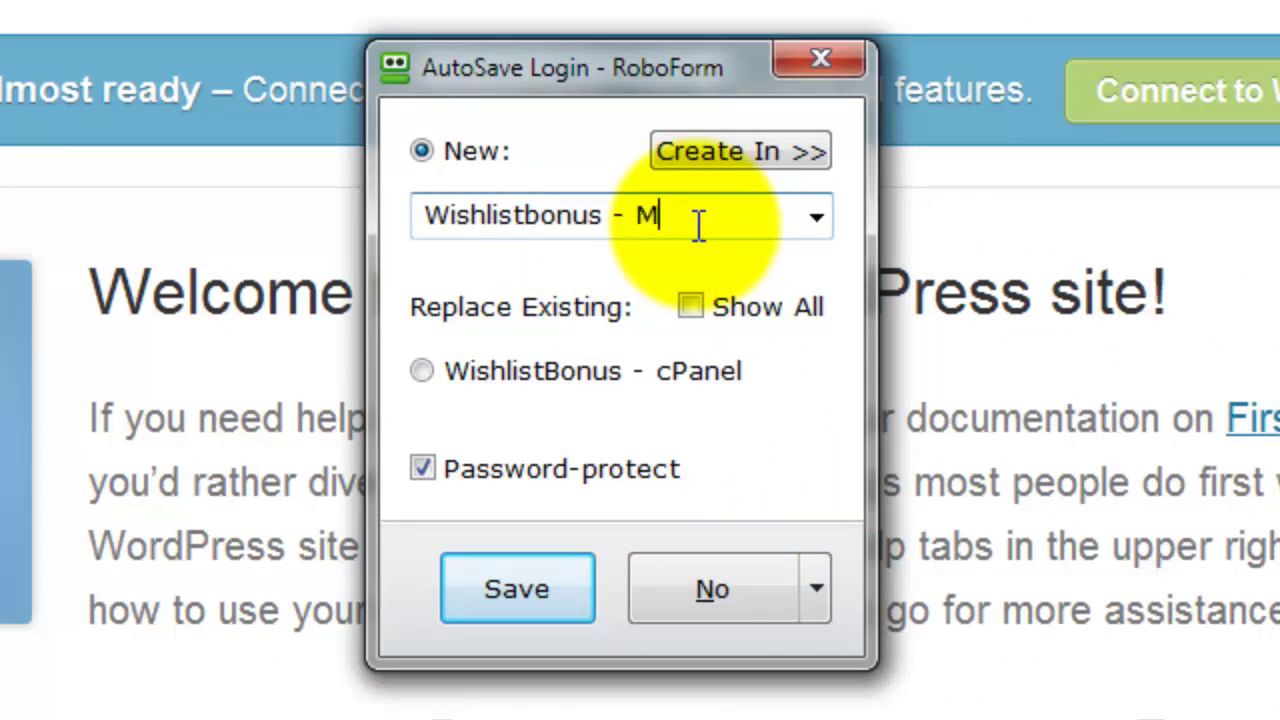
key(BackSpace)
key(BackSpace)
key(BackSpace)
text(mbers)
click(510, 594)
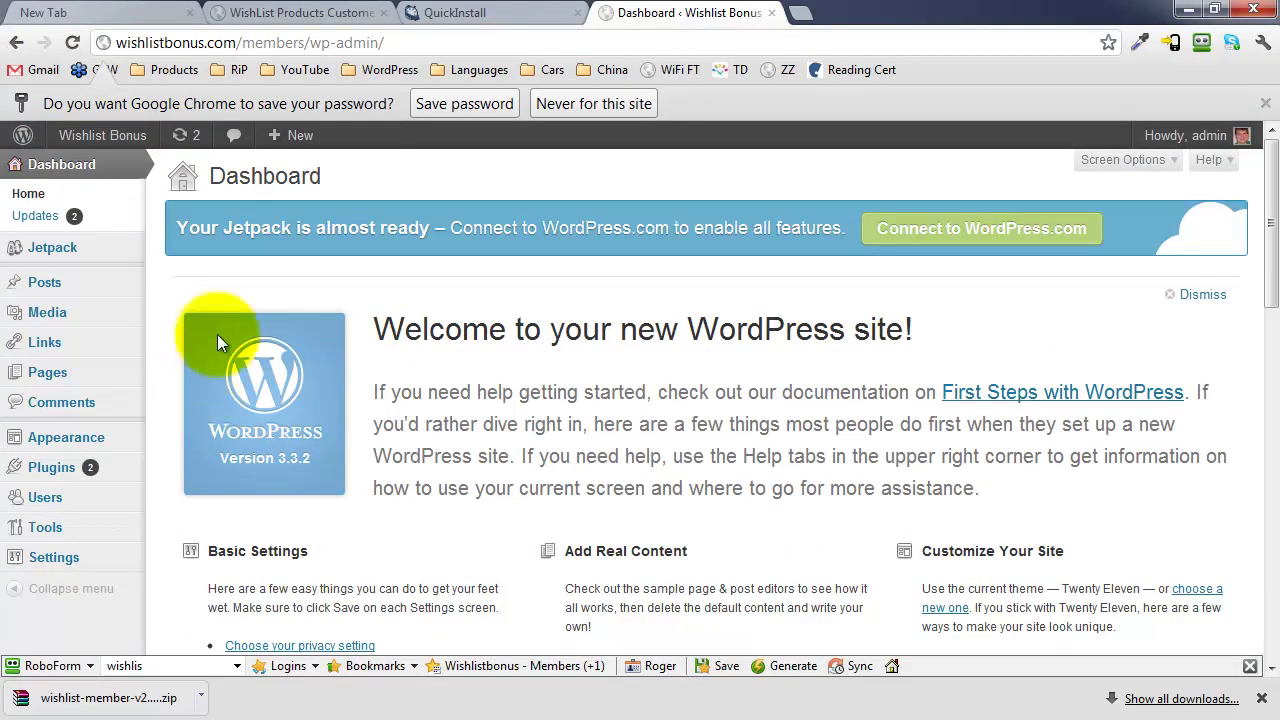
Go to the plugin upload form under Plugins > Add New.
scroll(217, 351, down, 1)
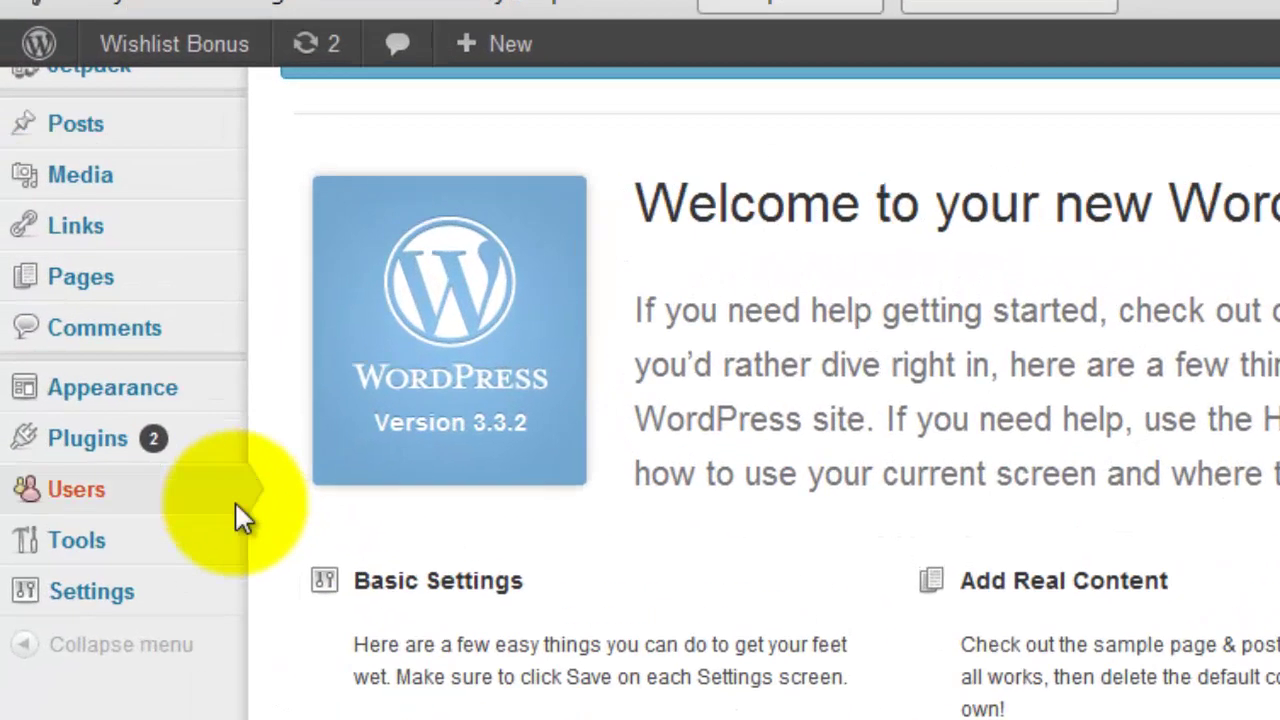
mouse_move(130, 397)
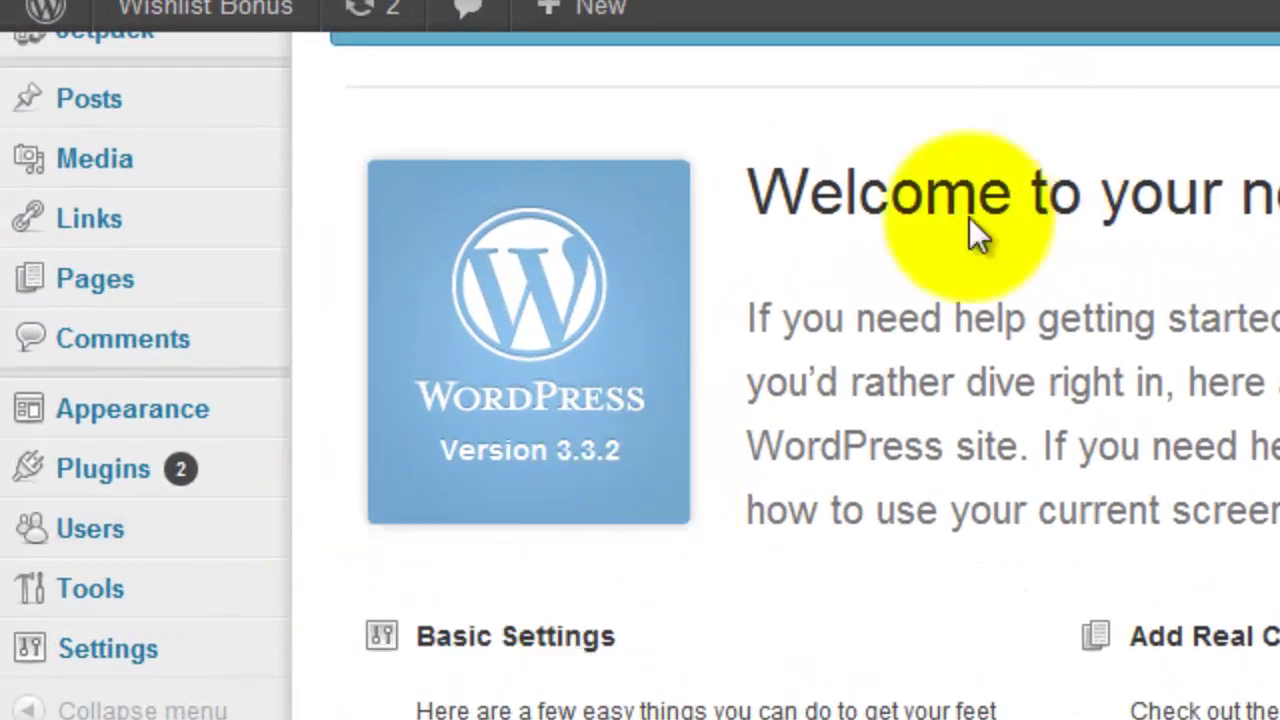
mouse_move(128, 490)
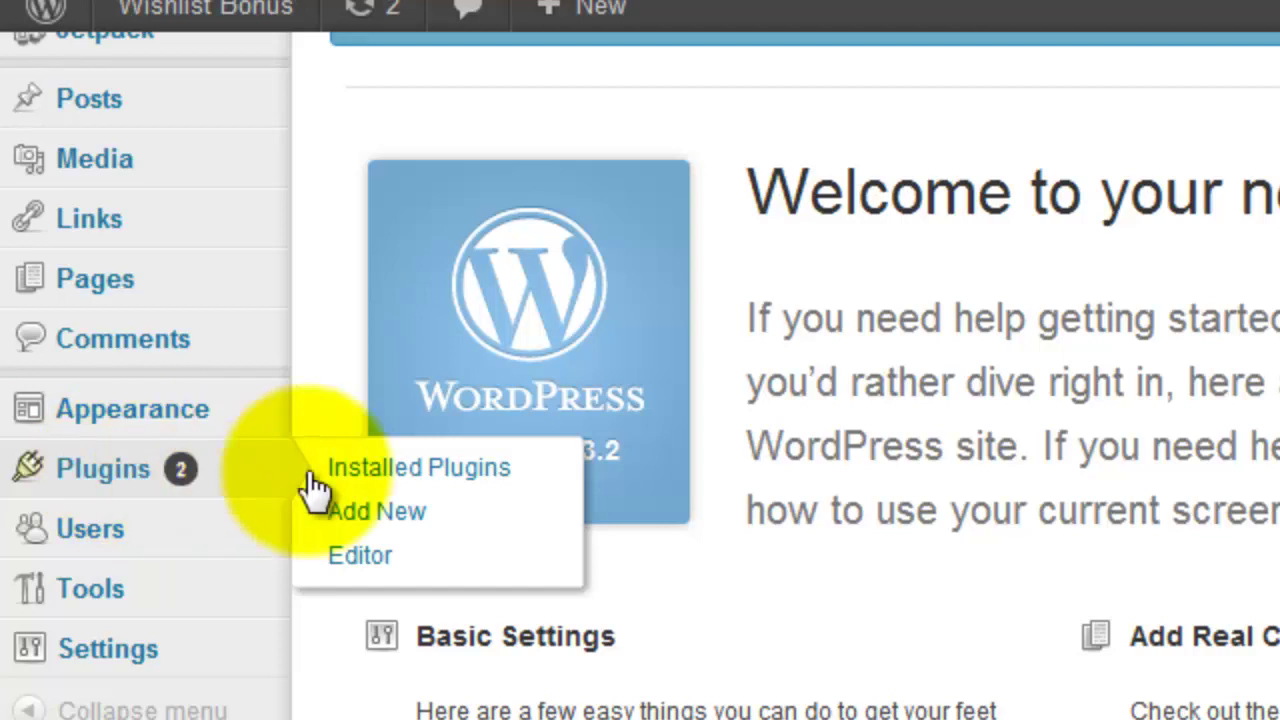
click(396, 513)
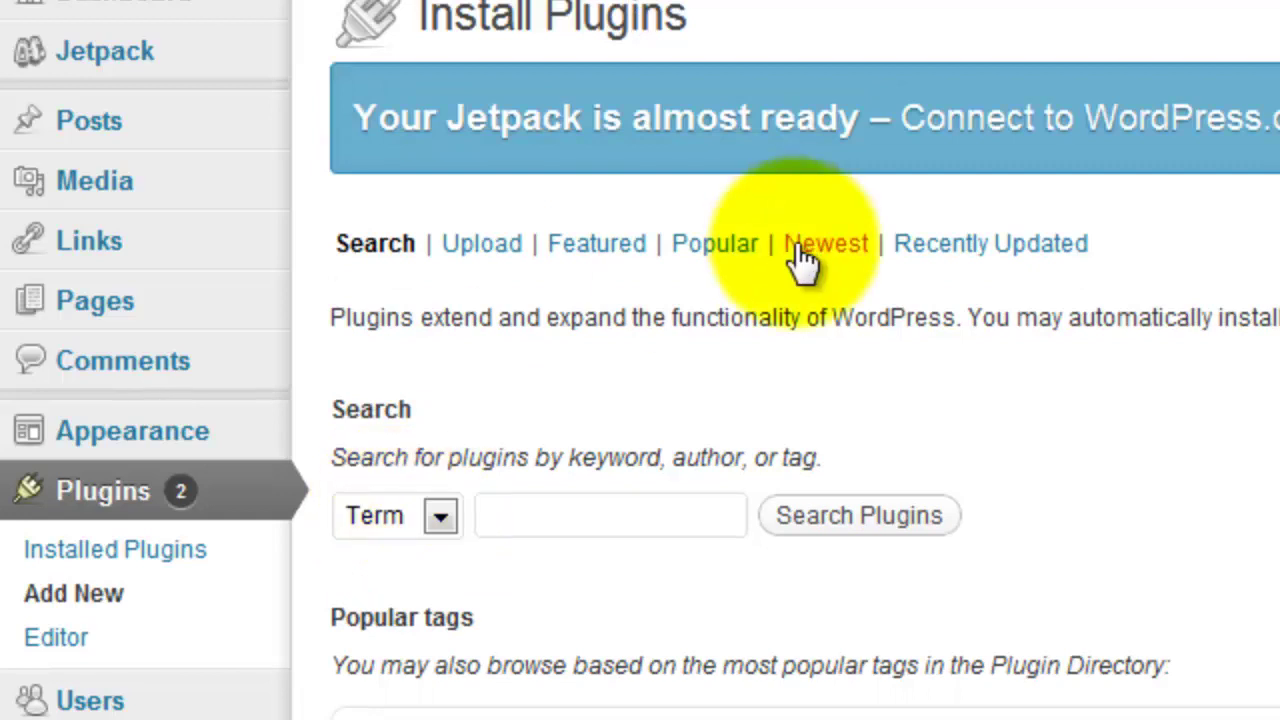
click(495, 256)
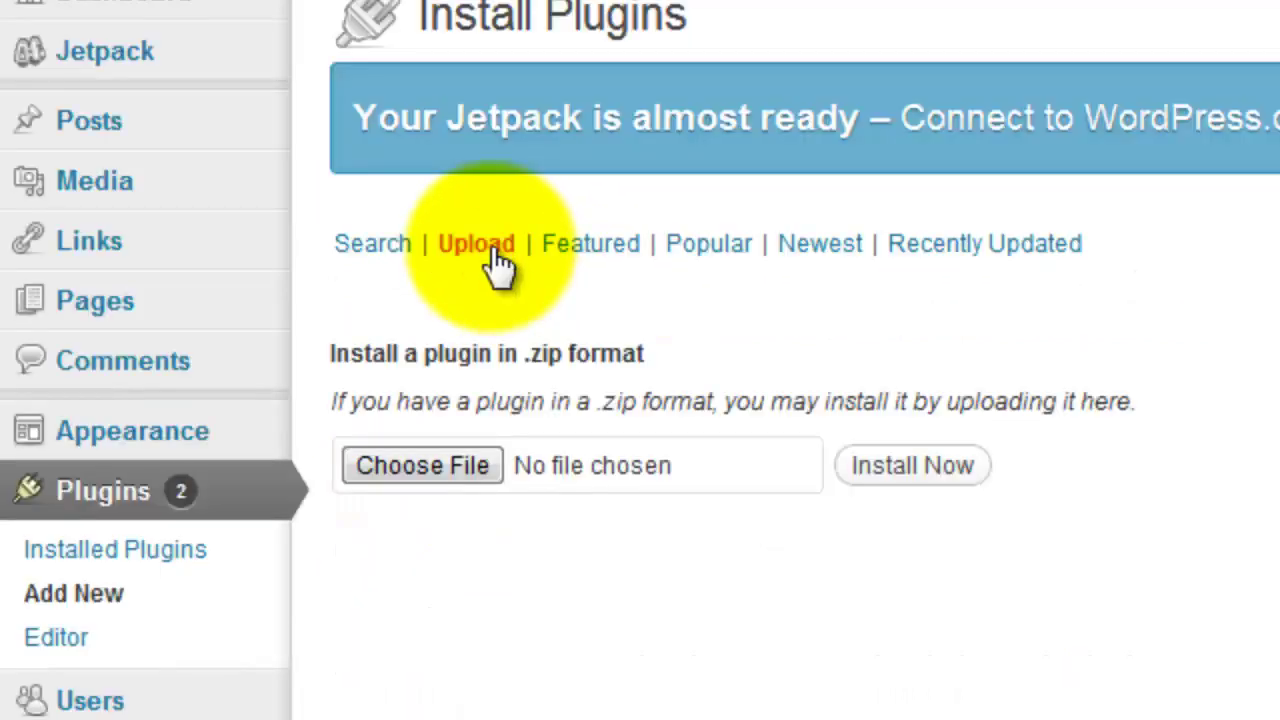
Choose wishlist-member-v2.71.1166.zip from the Desktop and install it.
click(433, 468)
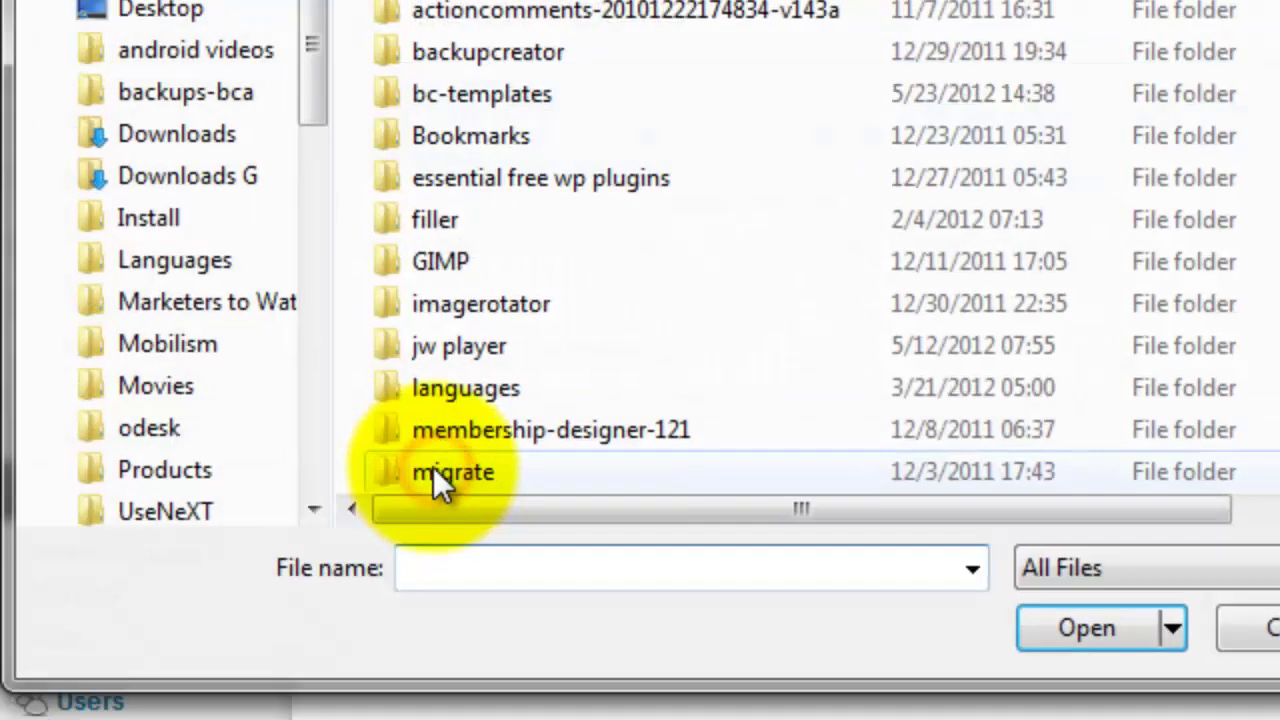
click(198, 16)
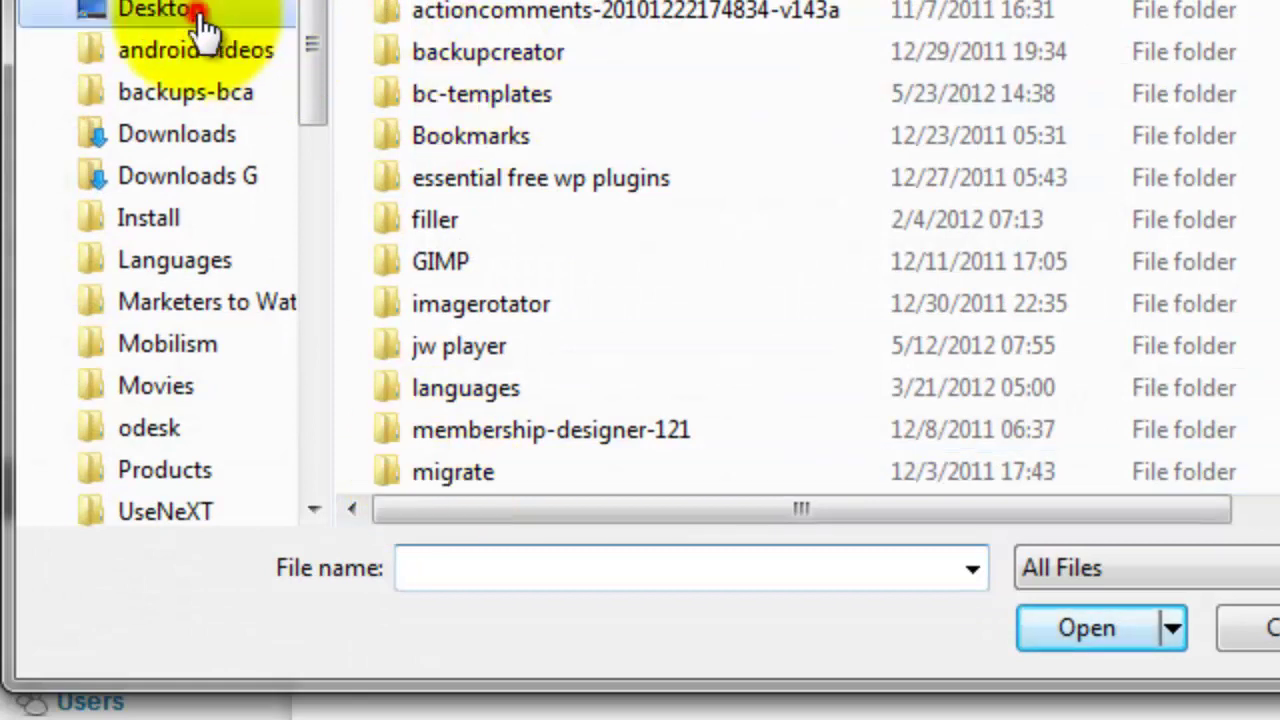
scroll(1000, 45, down, 5)
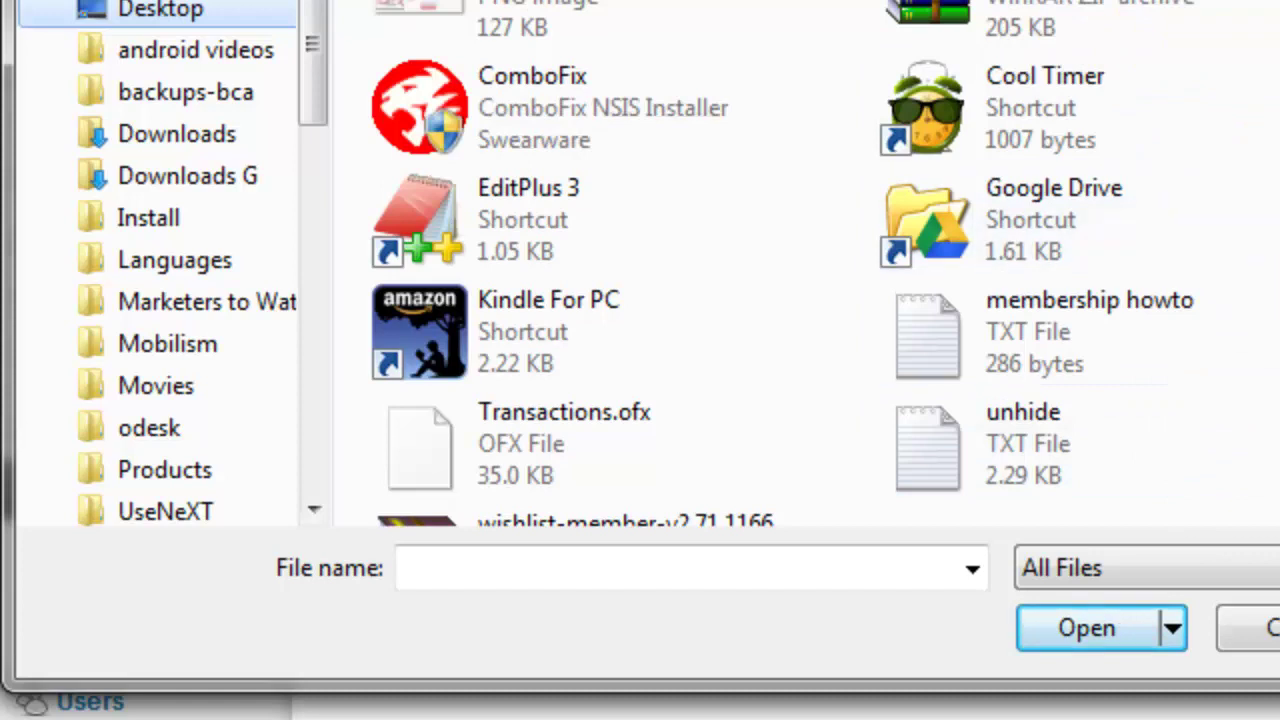
scroll(1000, 270, down, 1)
click(627, 455)
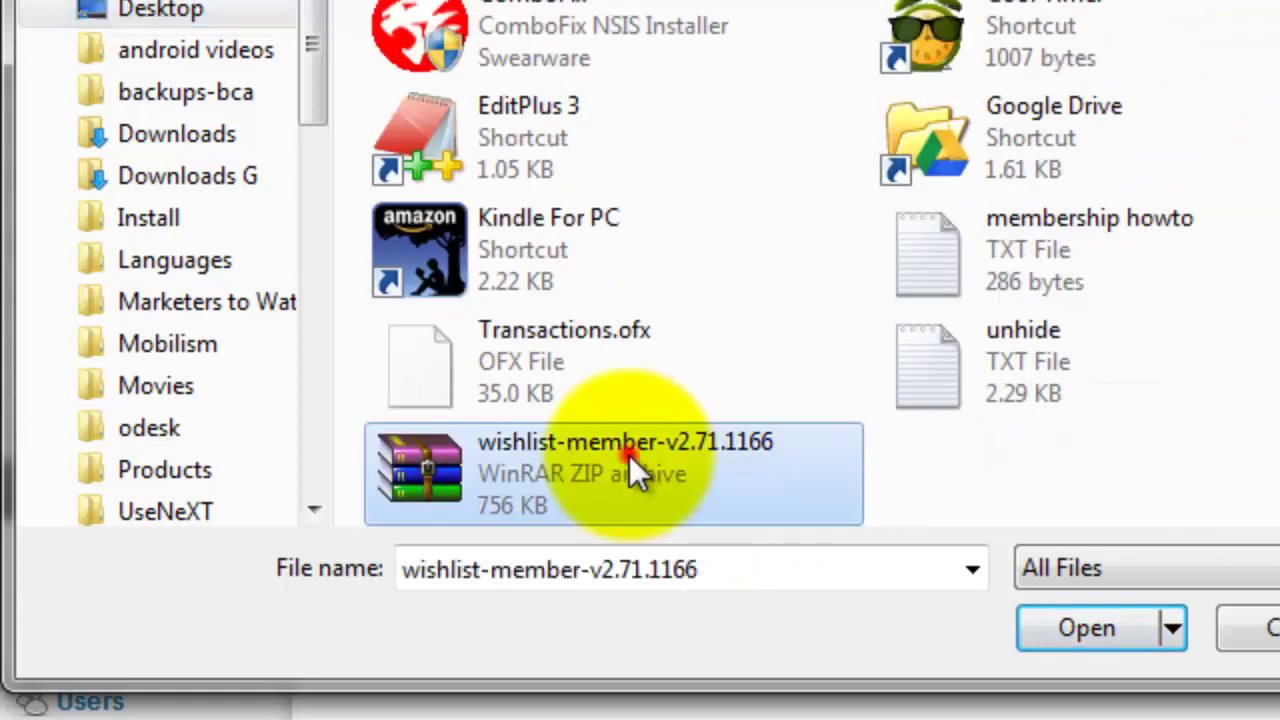
click(1081, 629)
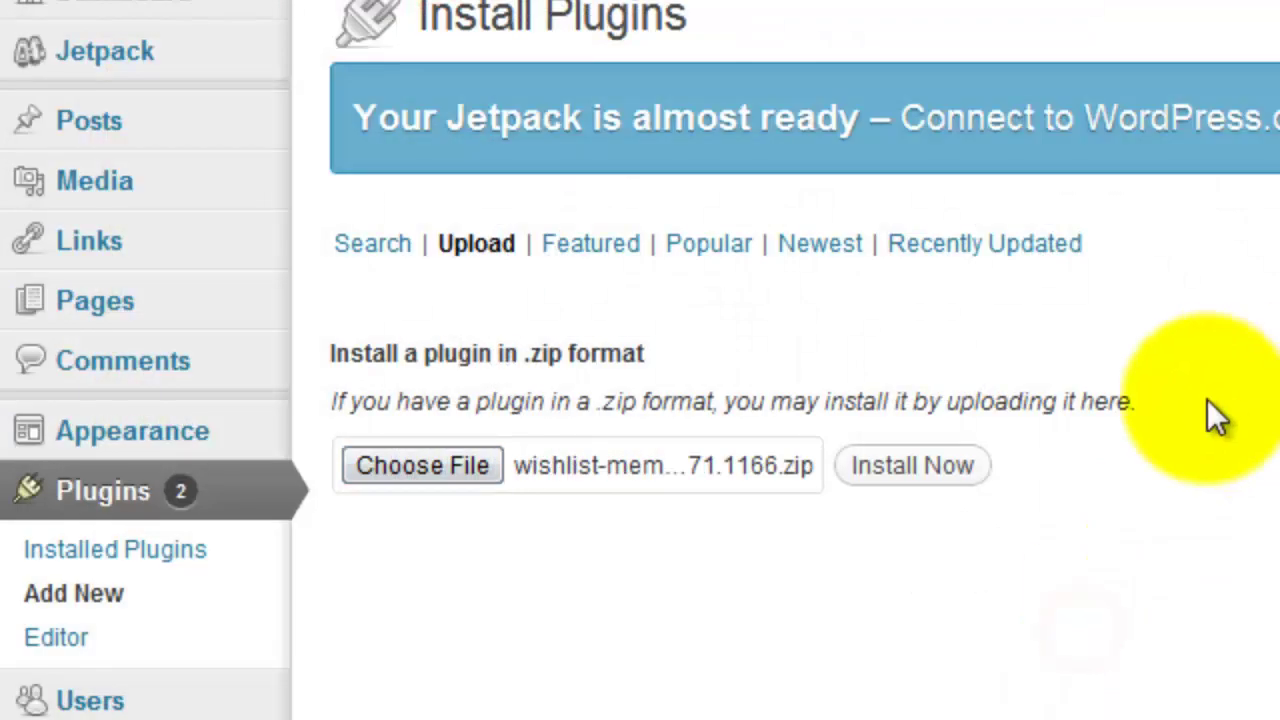
click(940, 480)
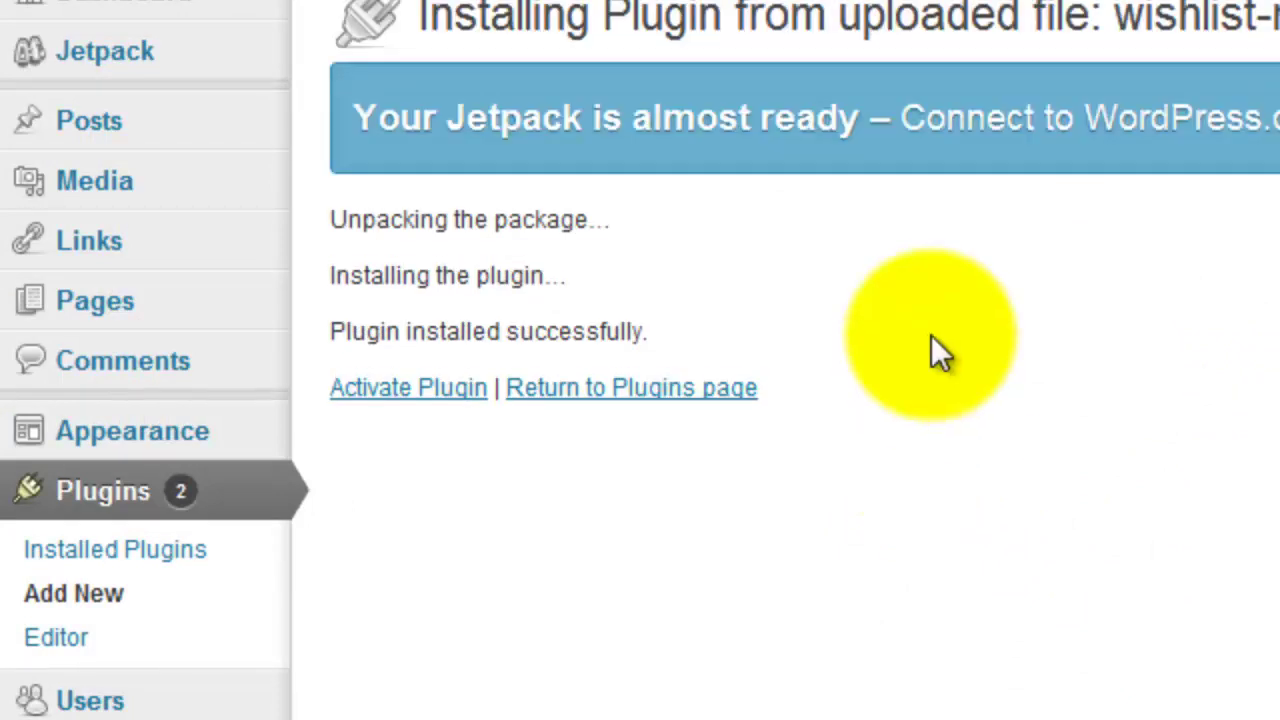
Activate WishList Member and go to its WL Member license activation page.
click(453, 395)
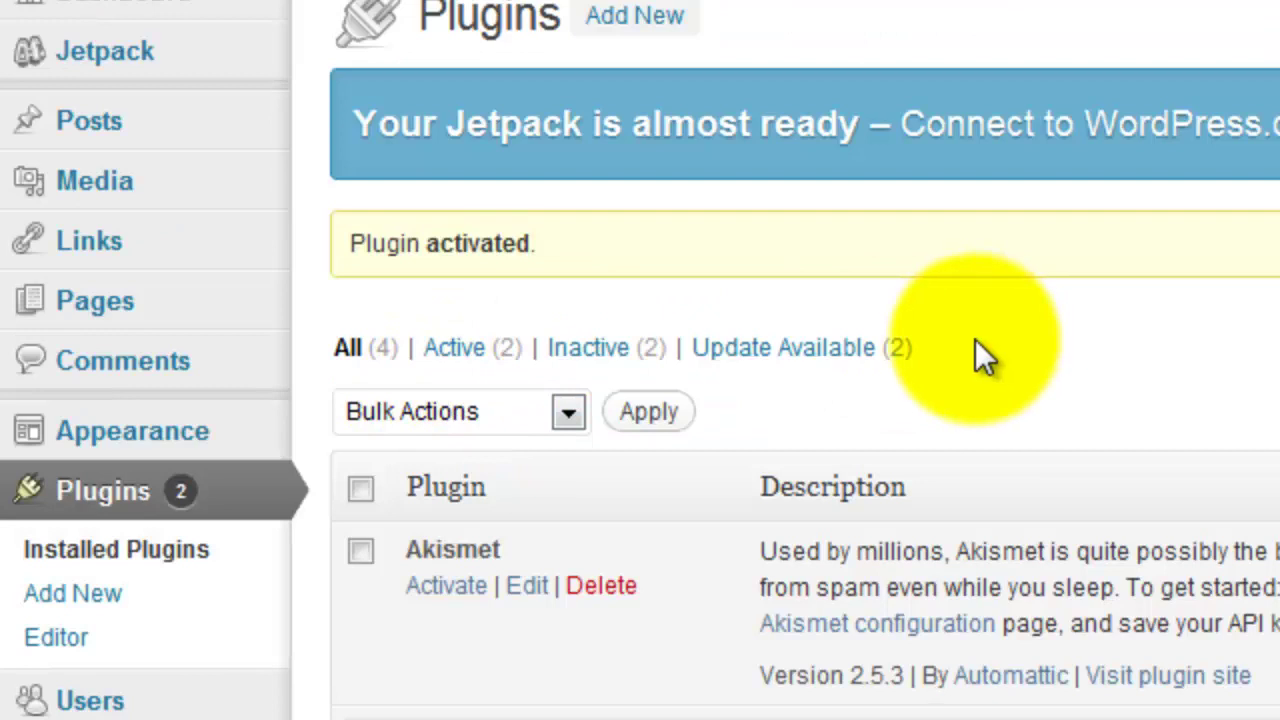
scroll(970, 368, down, 4)
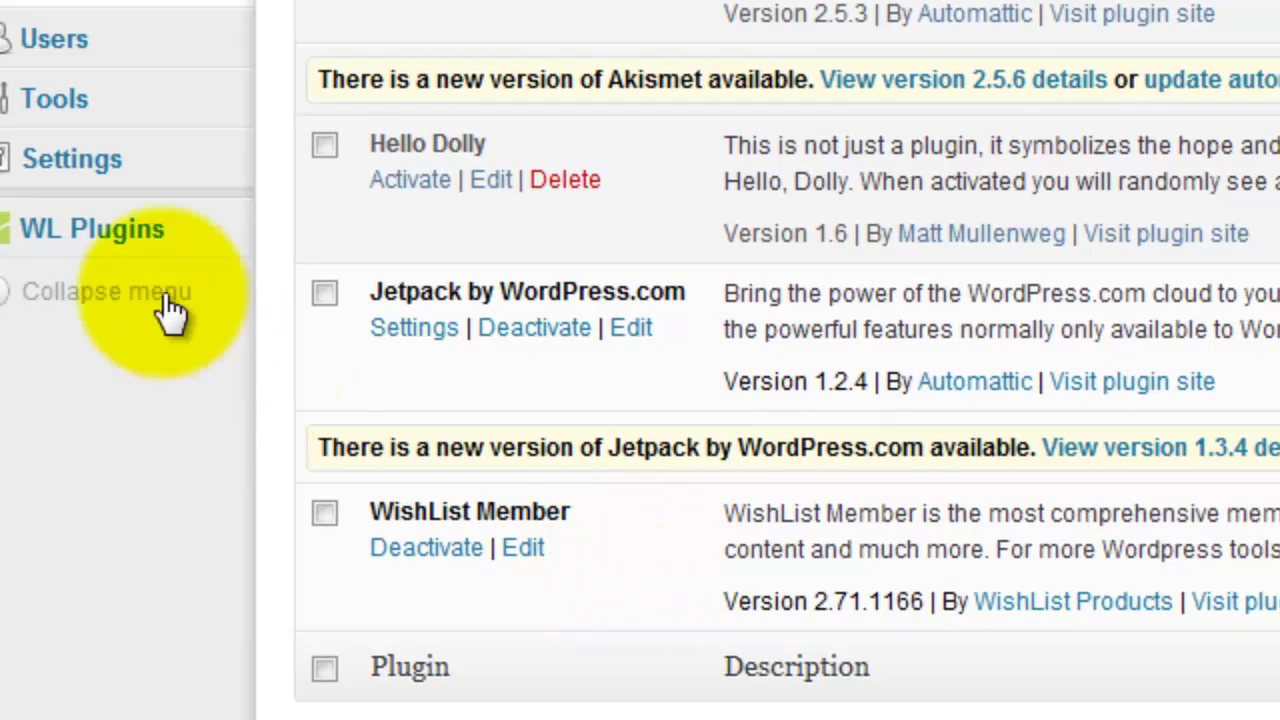
mouse_move(120, 232)
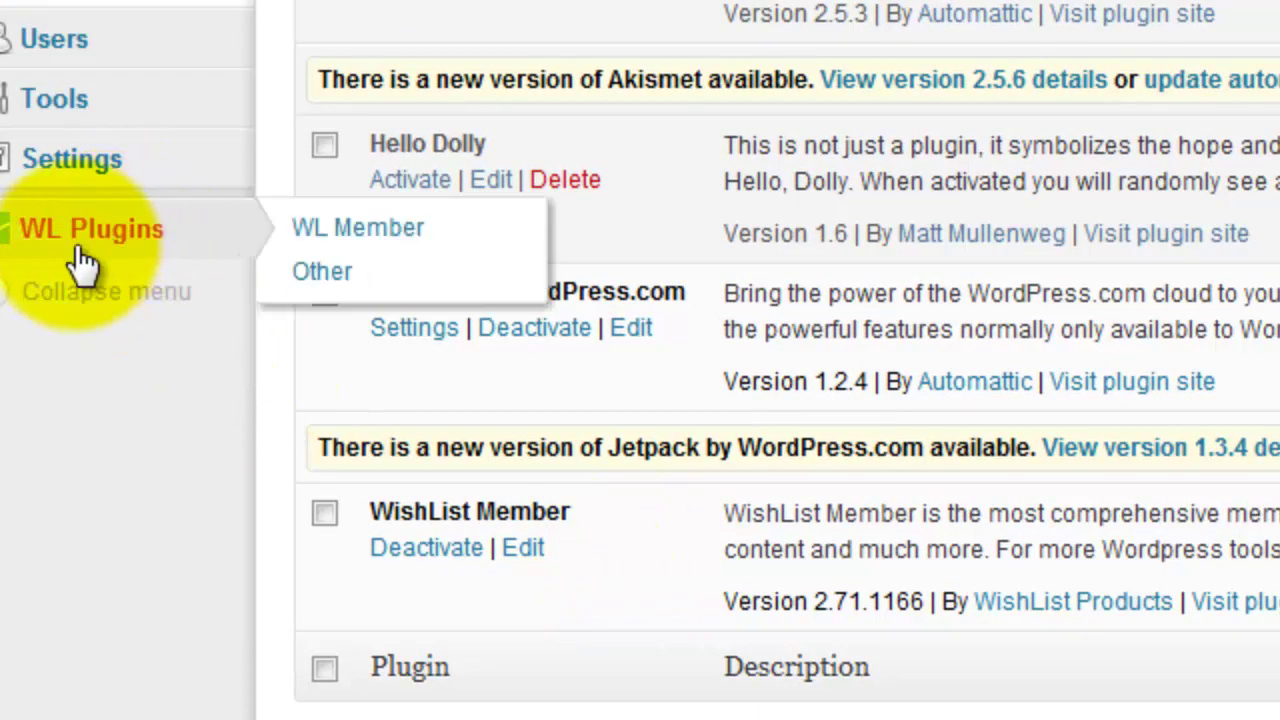
click(388, 238)
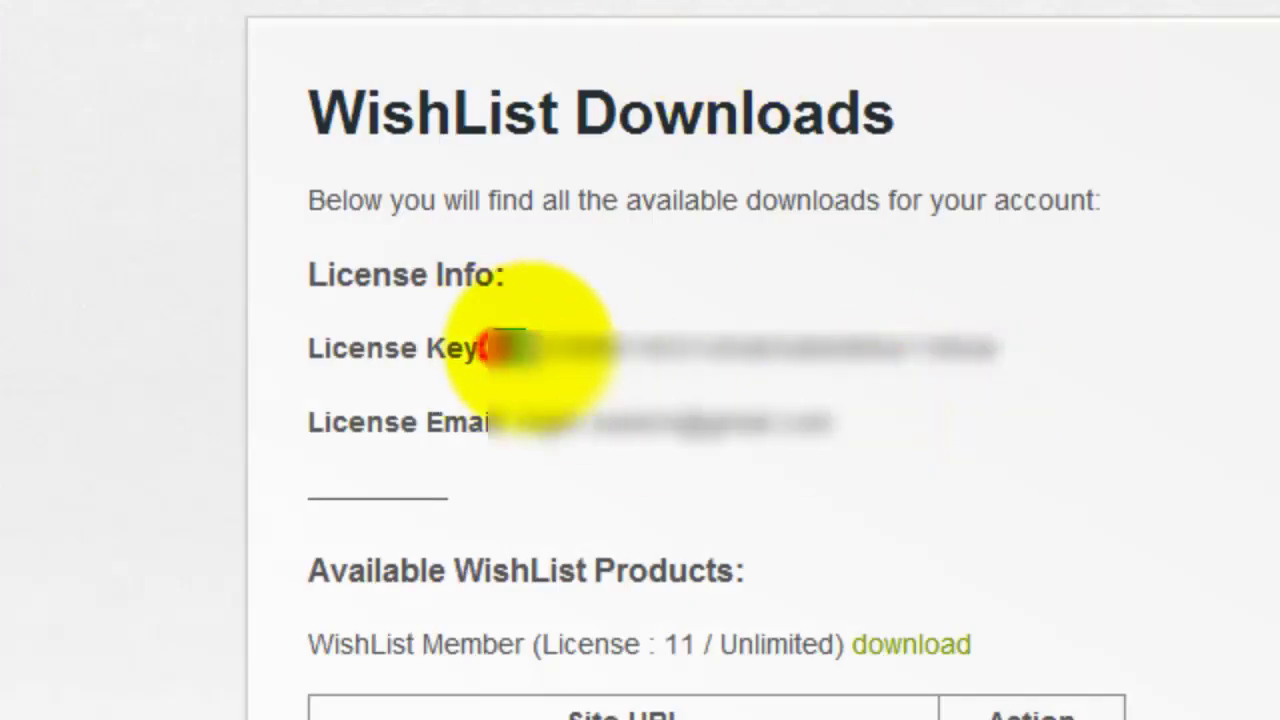
Copy the license key from WishList Downloads and save it with the account email as the Products key.
drag(491, 345, 985, 343)
right_click(910, 350)
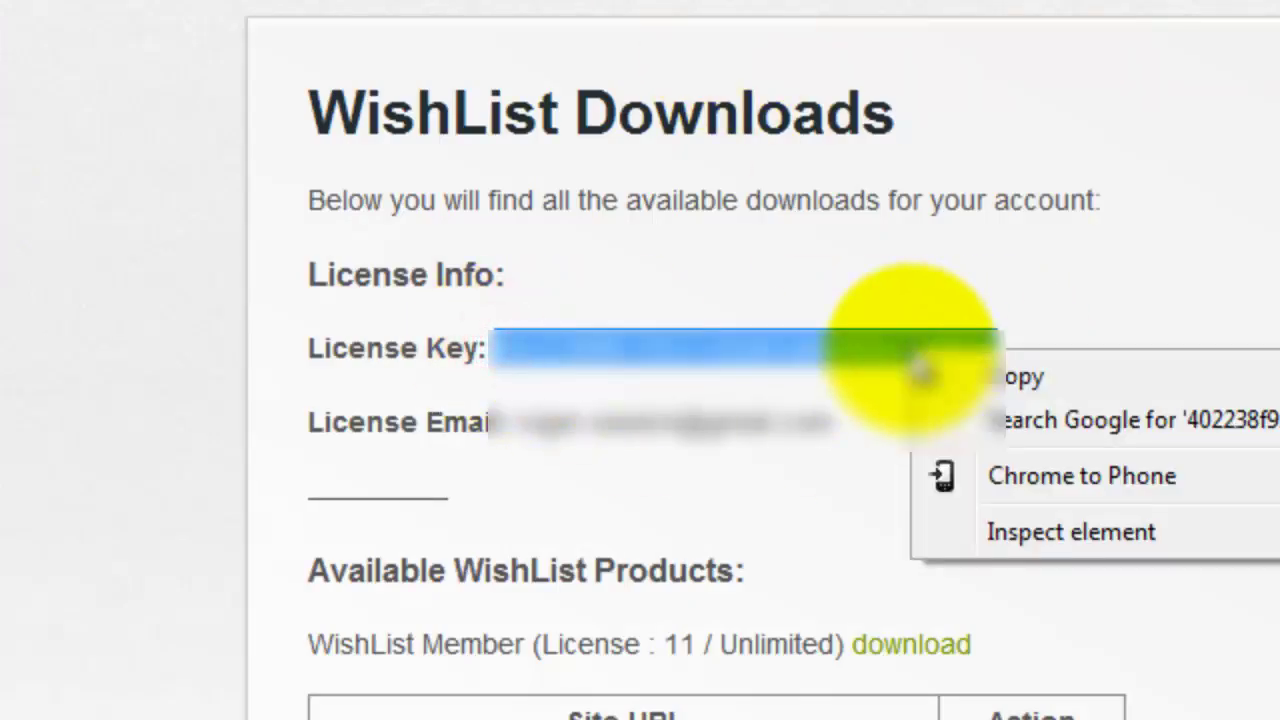
click(1021, 380)
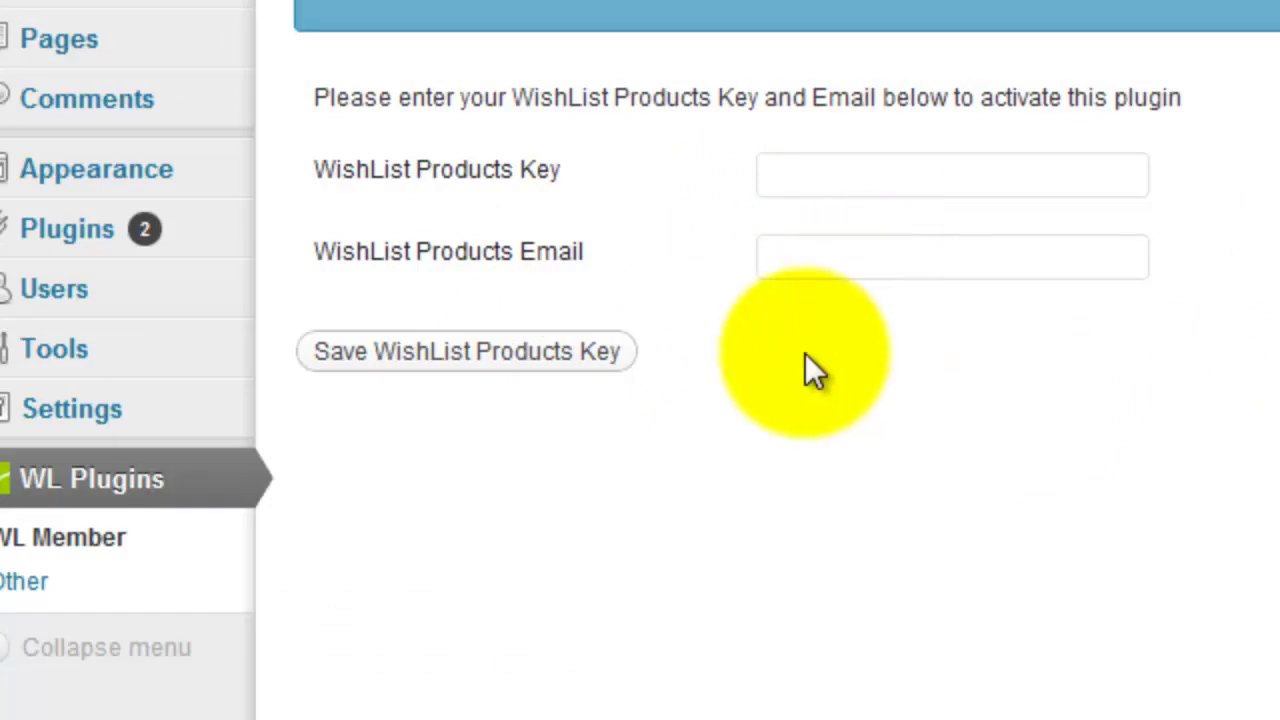
click(447, 372)
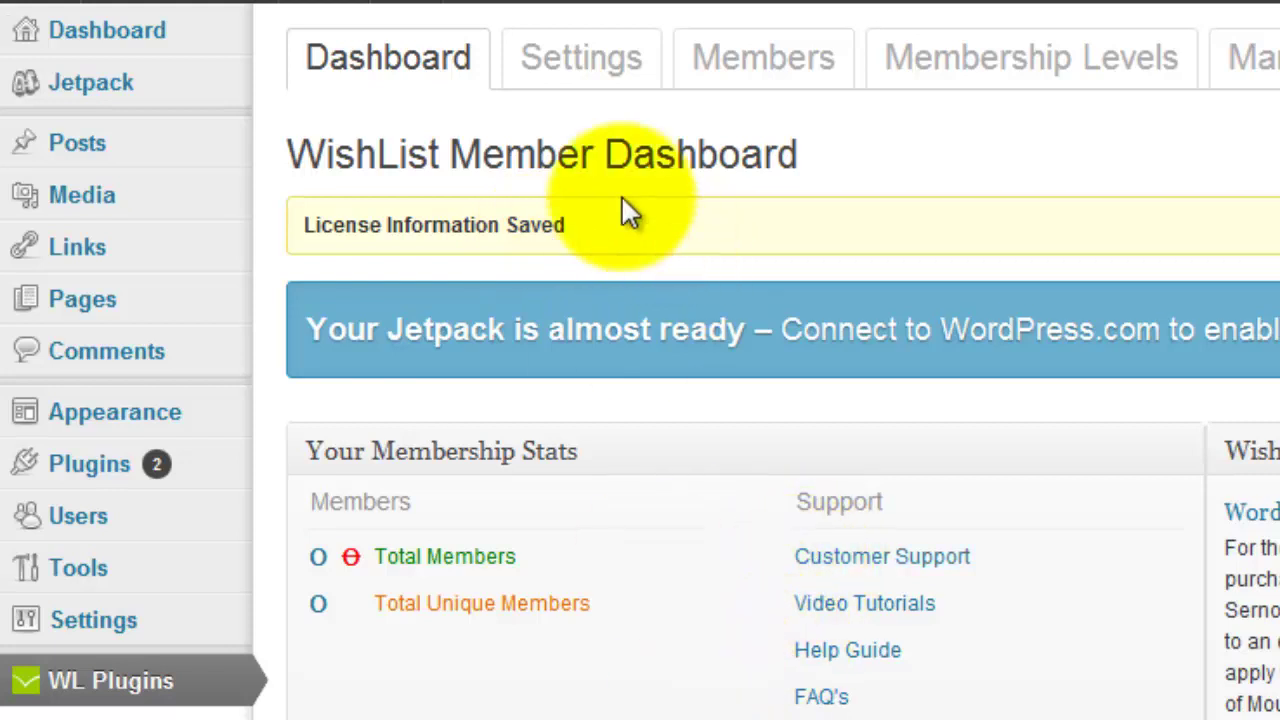
Go to WishList Member Settings, decline the Setup Wizard, and review the System Pages.
click(600, 76)
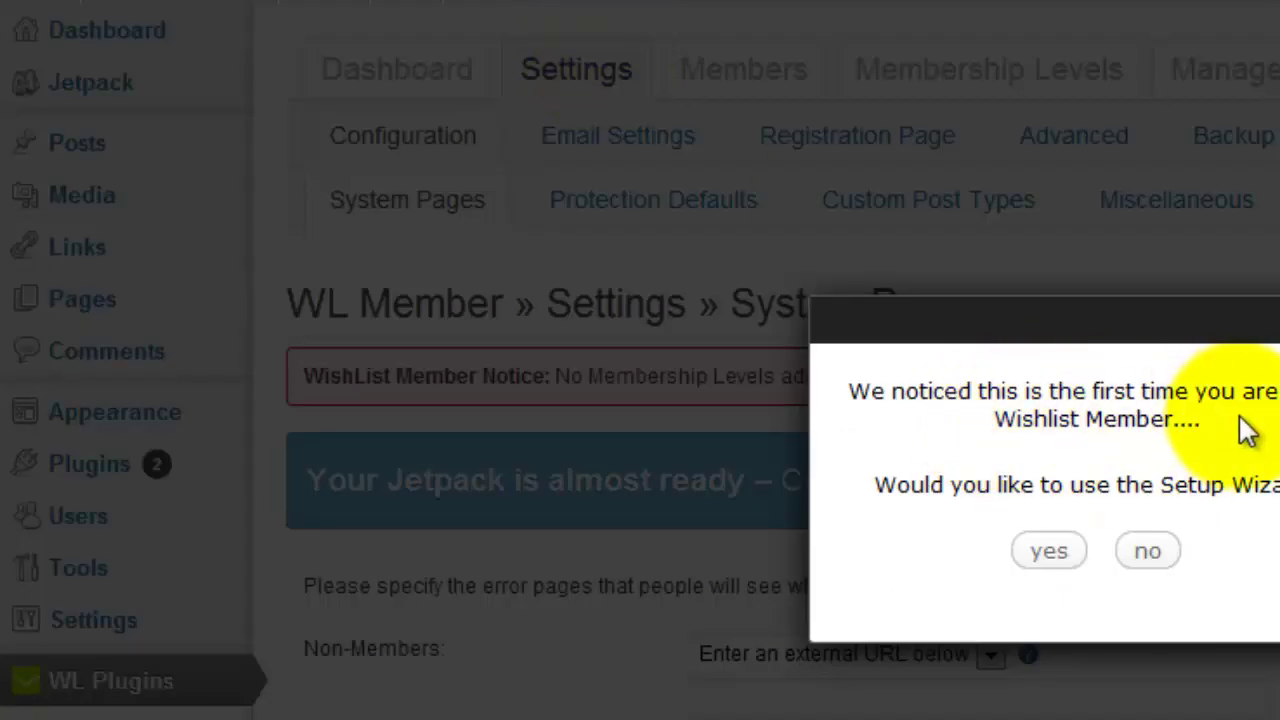
click(1152, 552)
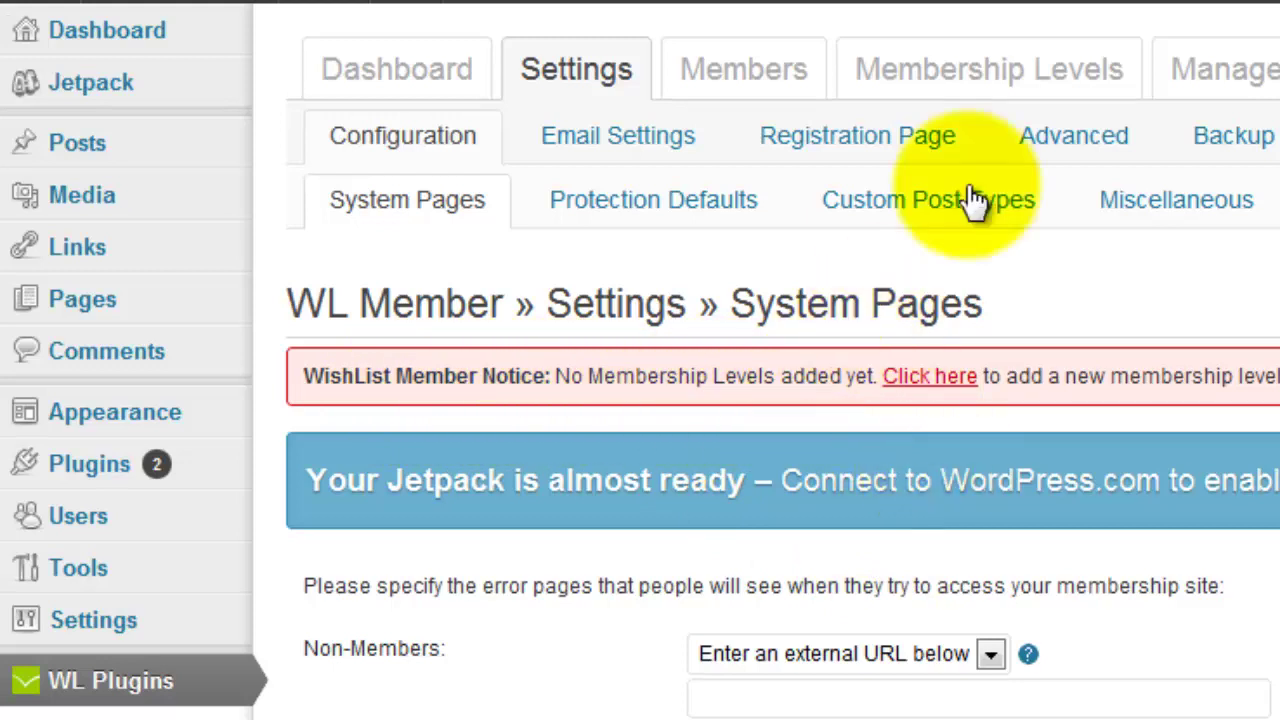
scroll(1180, 605, down, 10)
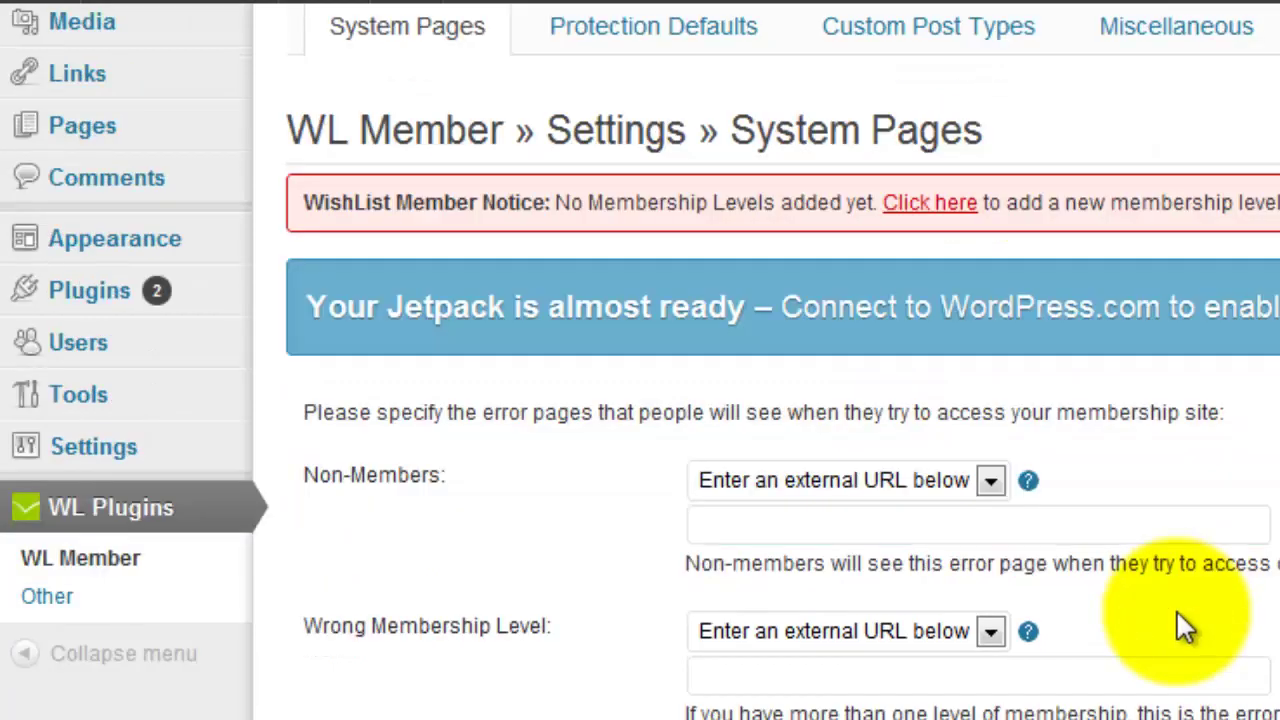
scroll(1180, 620, up, 9)
scroll(1178, 612, up, 2)
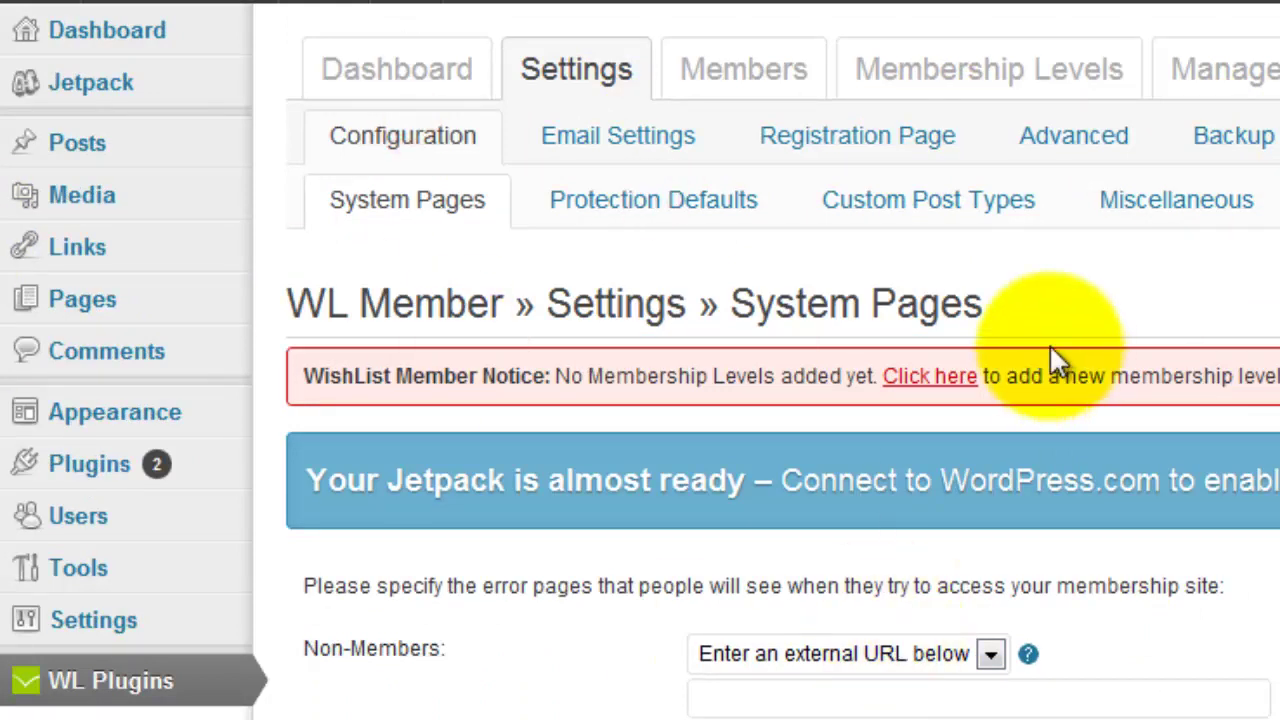
Set Protection Defaults to per-level content Yes and Default Content Protection On, and save.
click(668, 212)
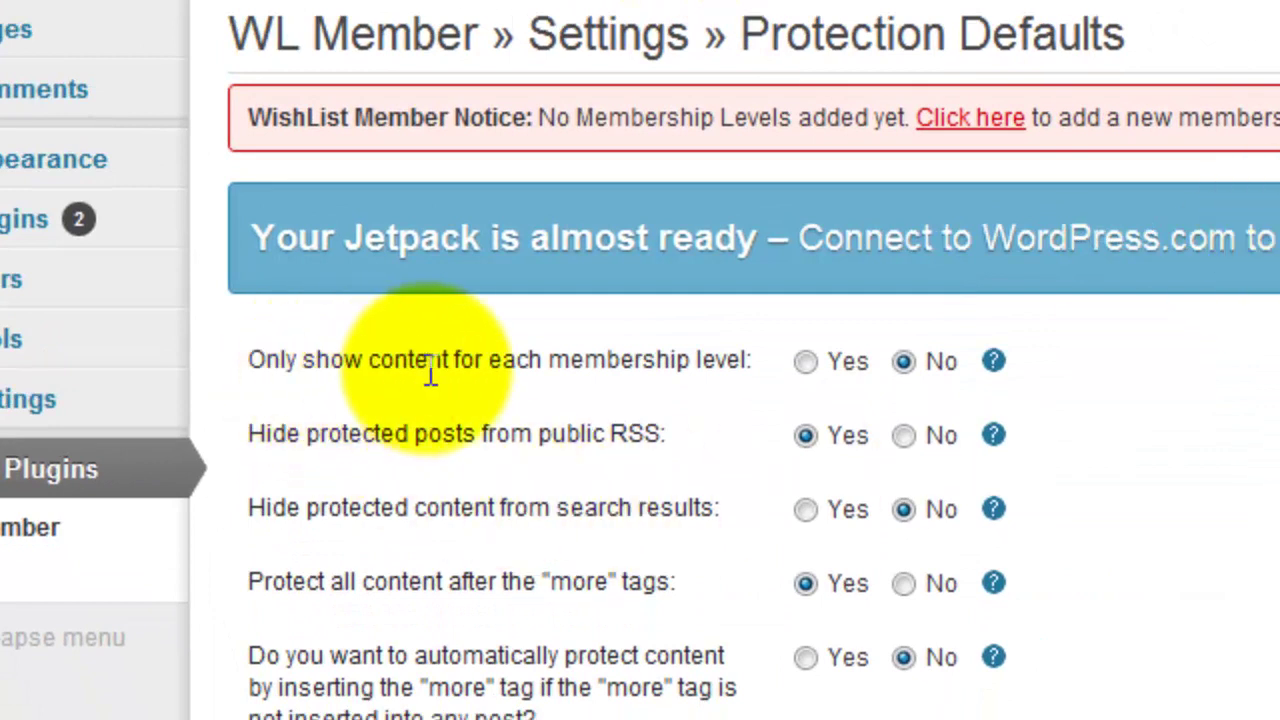
click(806, 362)
scroll(1243, 466, down, 3)
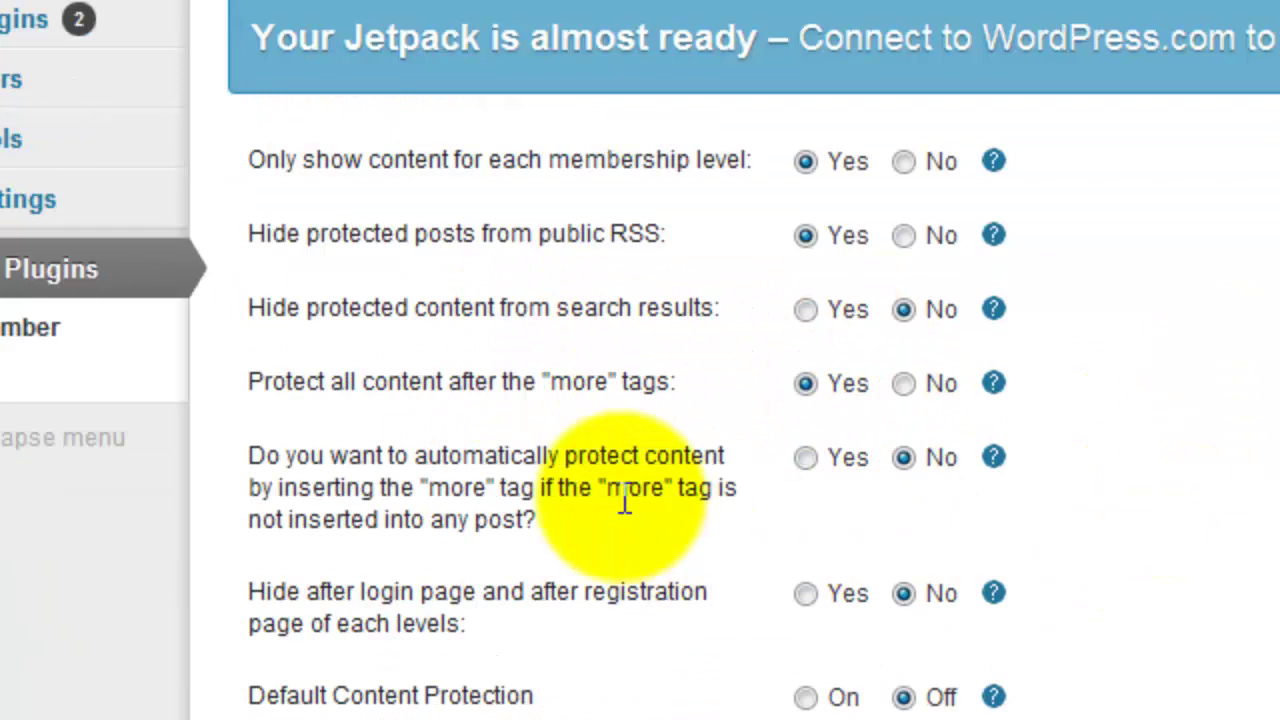
scroll(990, 495, down, 3)
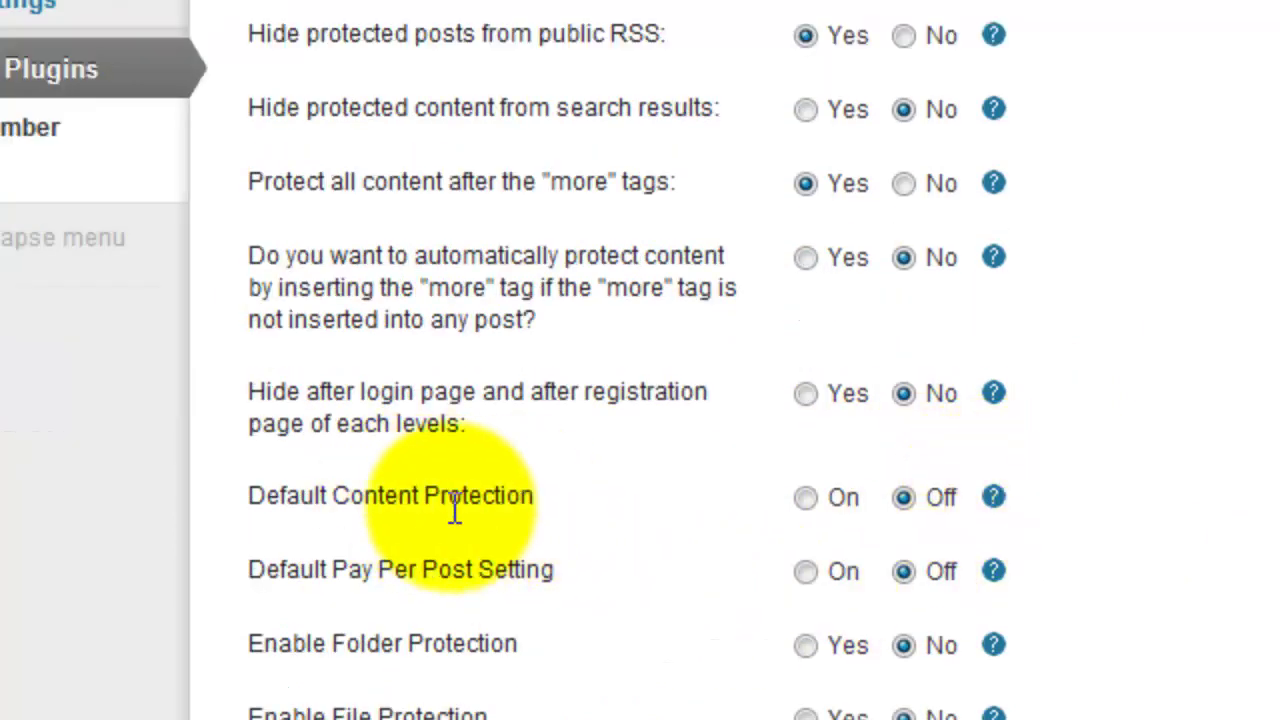
click(807, 500)
scroll(1267, 560, down, 2)
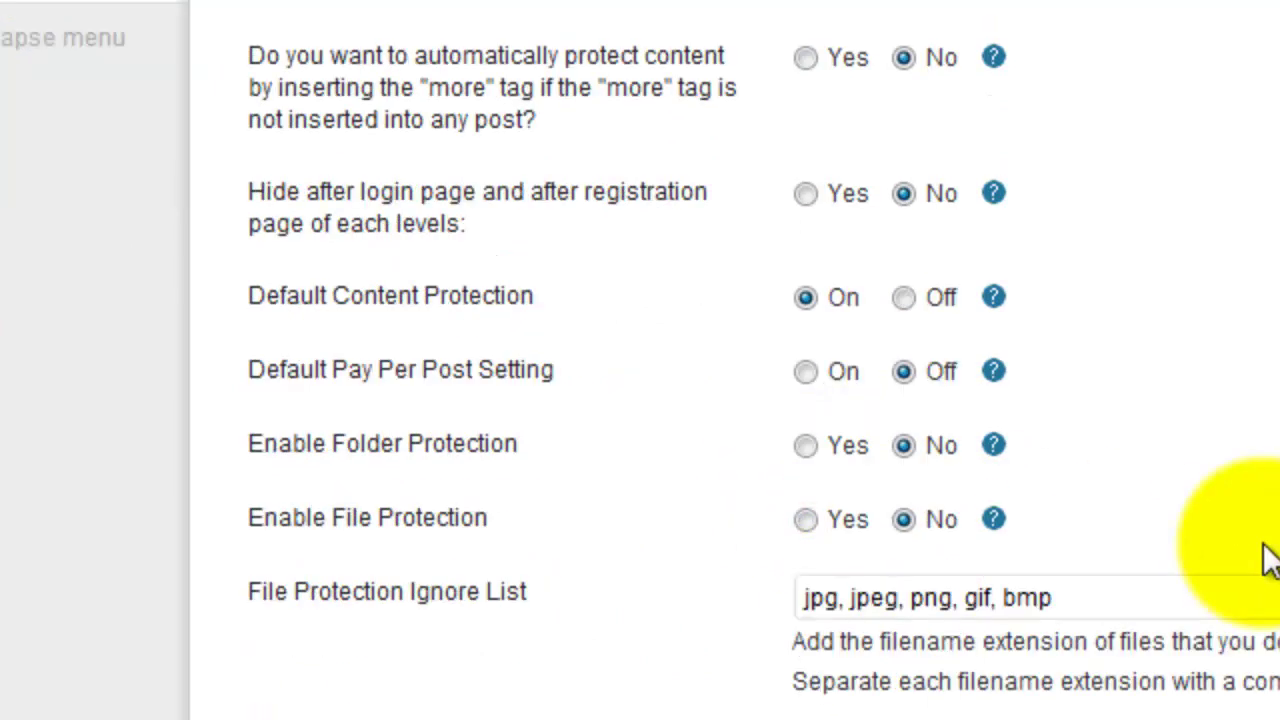
scroll(1245, 478, up, 6)
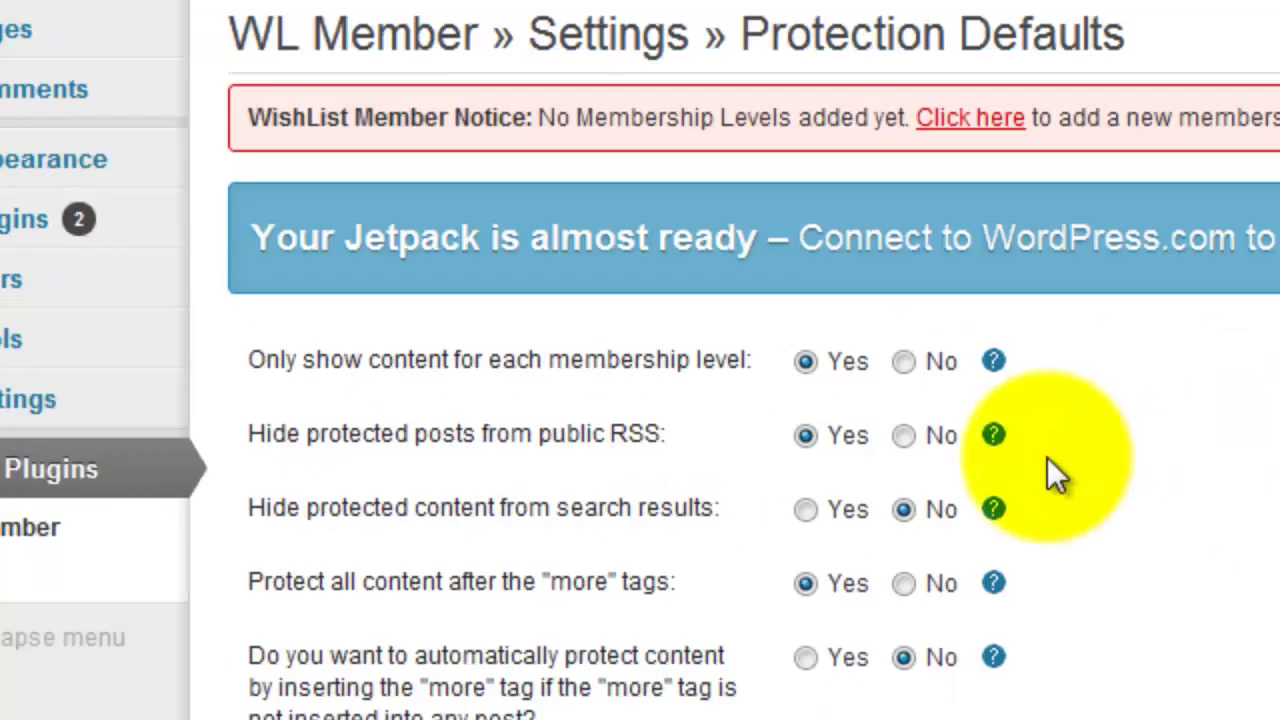
scroll(1034, 428, down, 7)
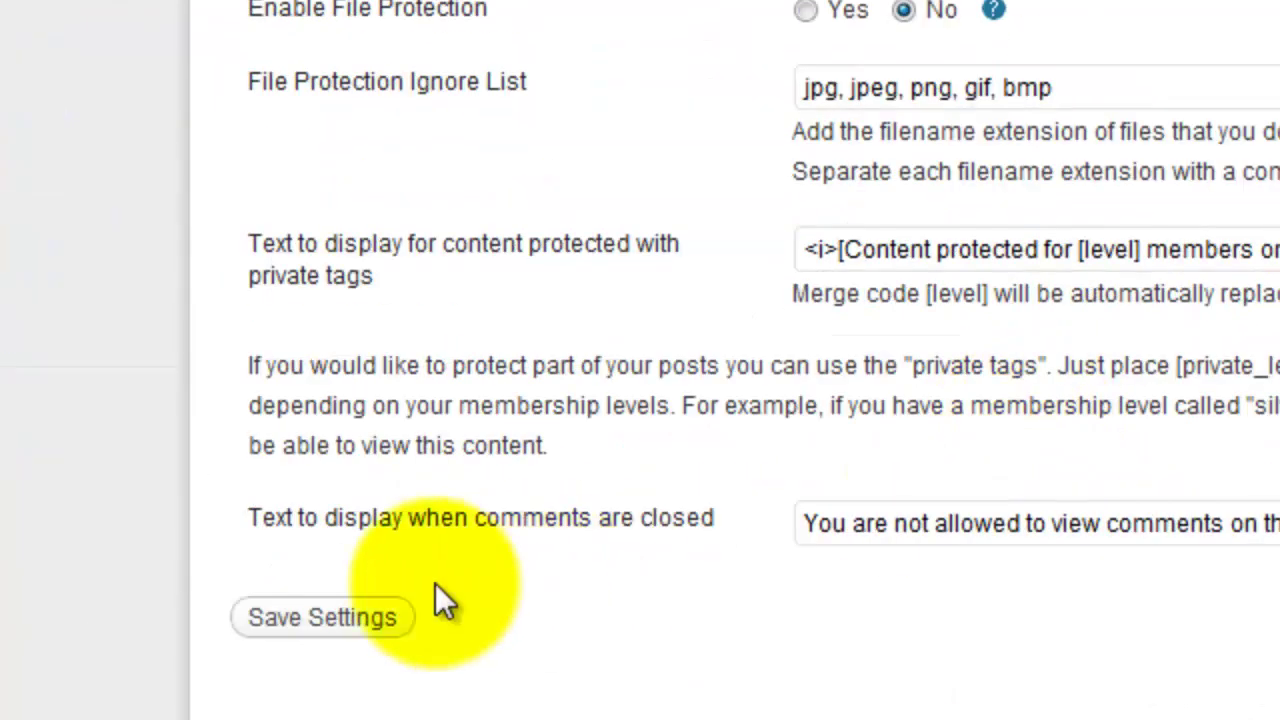
click(370, 628)
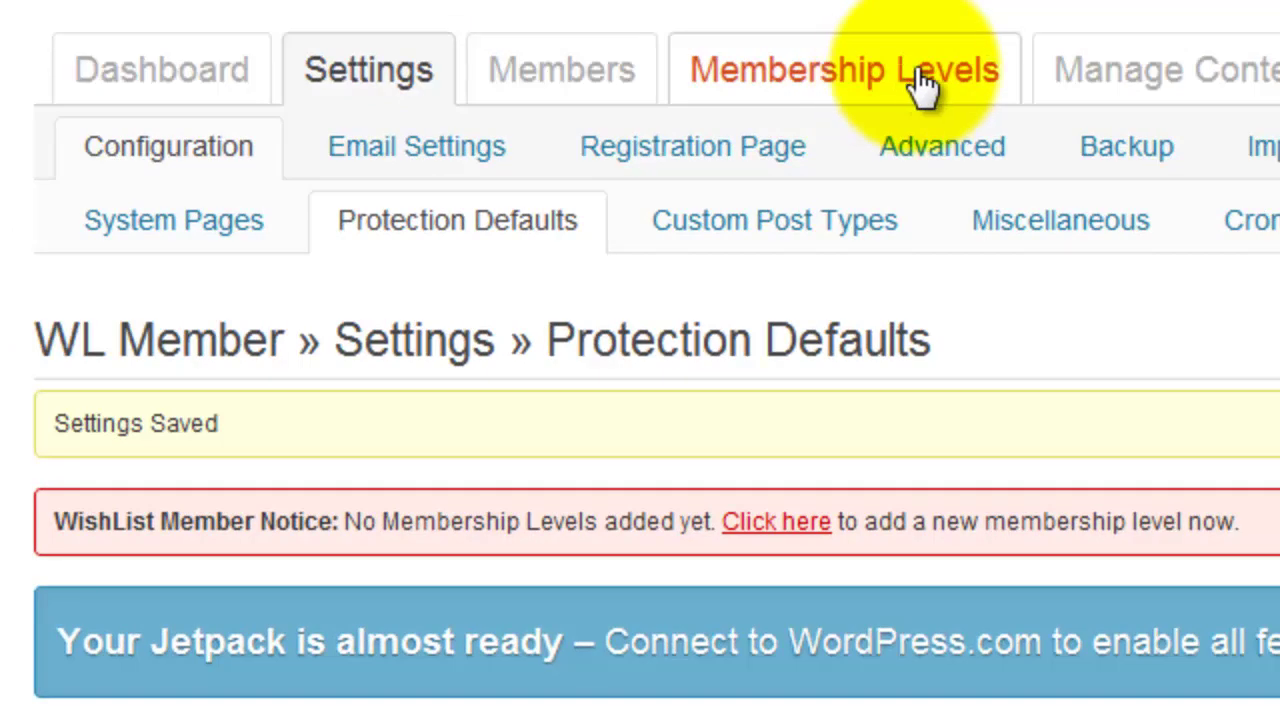
click(940, 72)
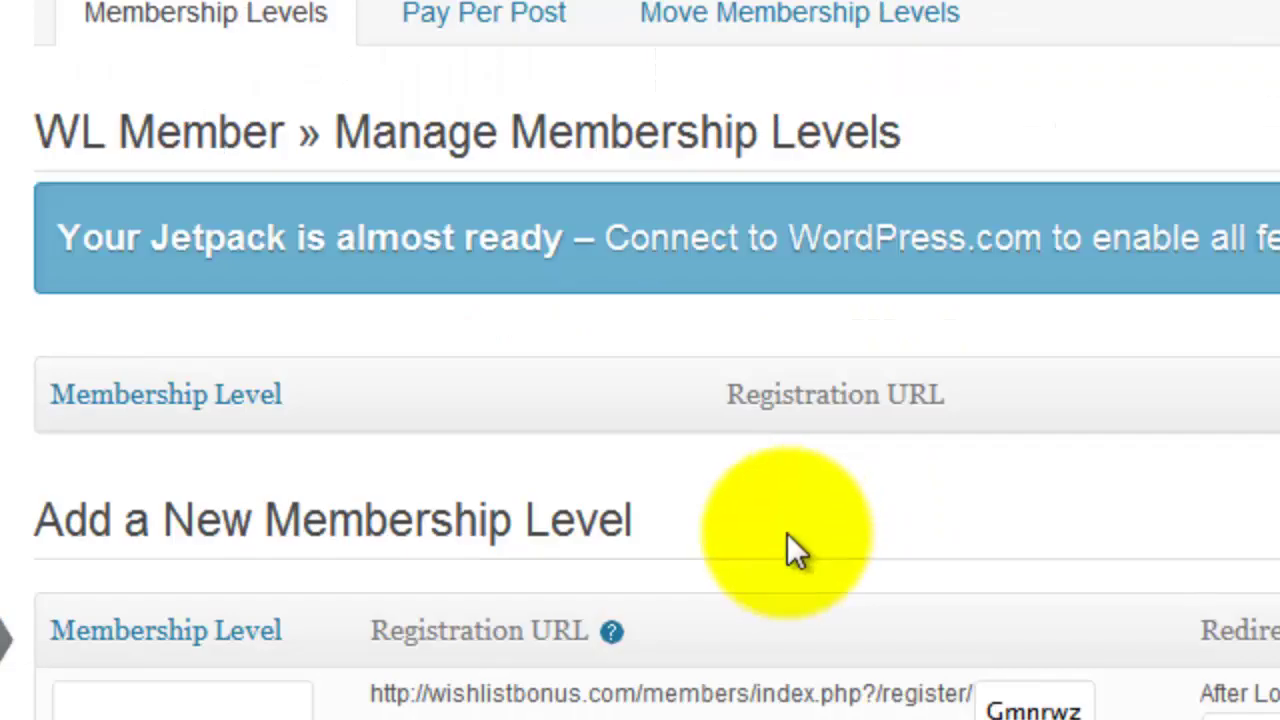
Save the Full level with no expiration and access to all pages, categories, posts and comments.
click(252, 700)
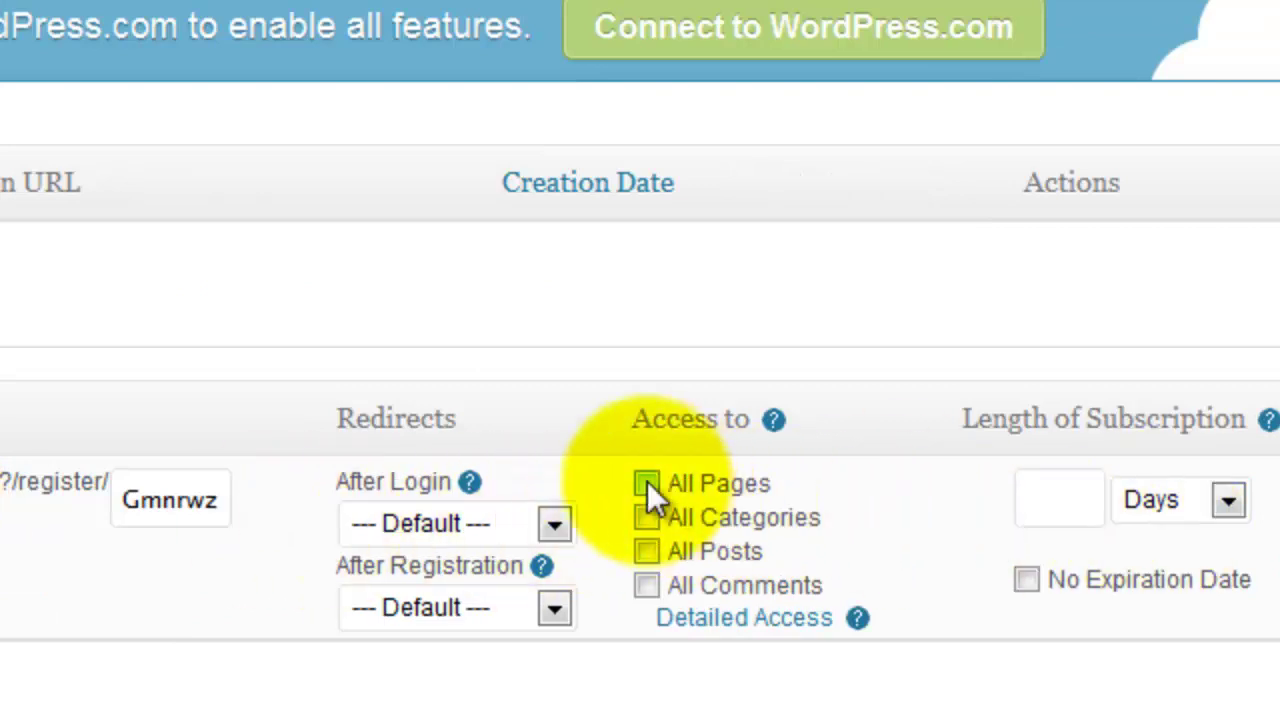
click(1025, 580)
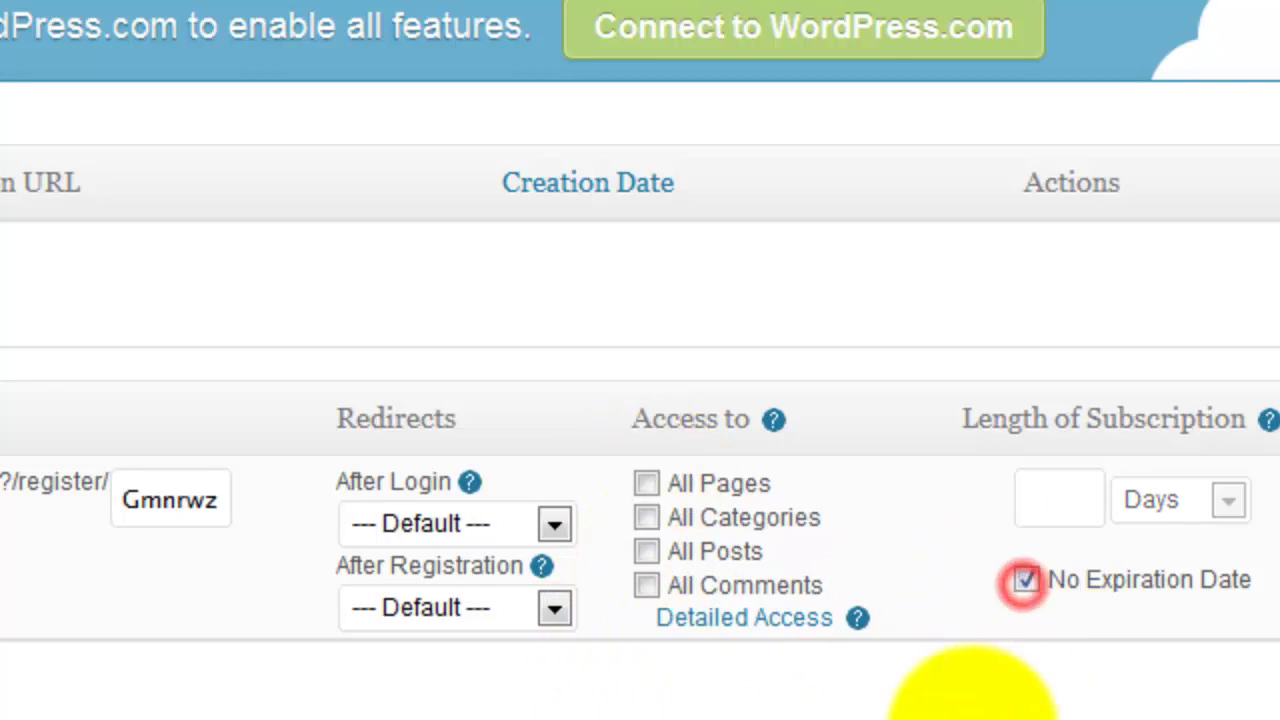
click(645, 483)
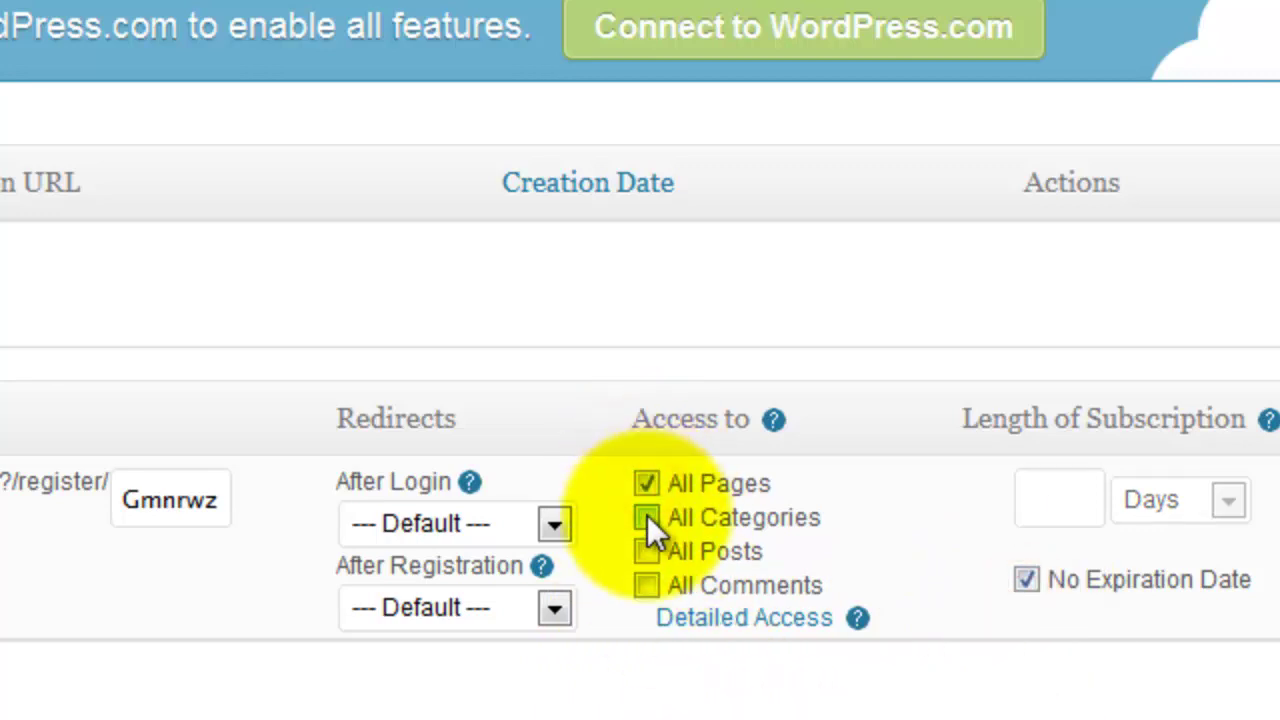
click(646, 517)
click(645, 551)
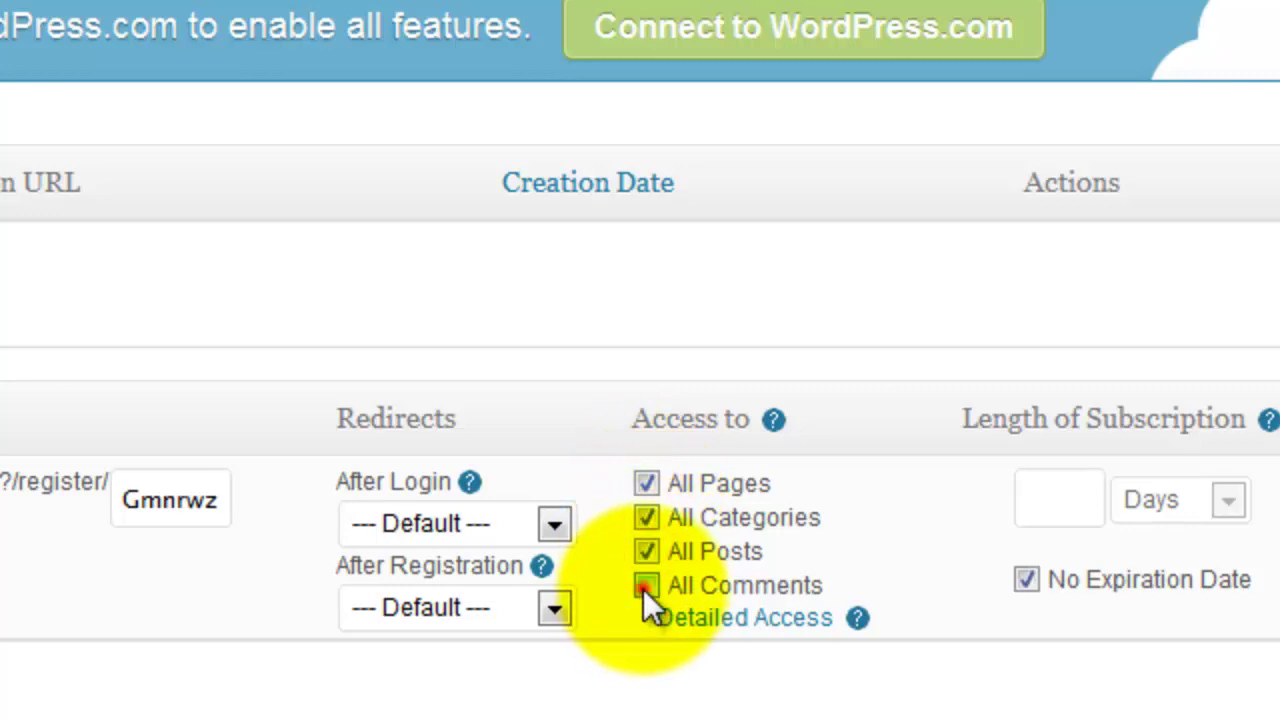
click(645, 587)
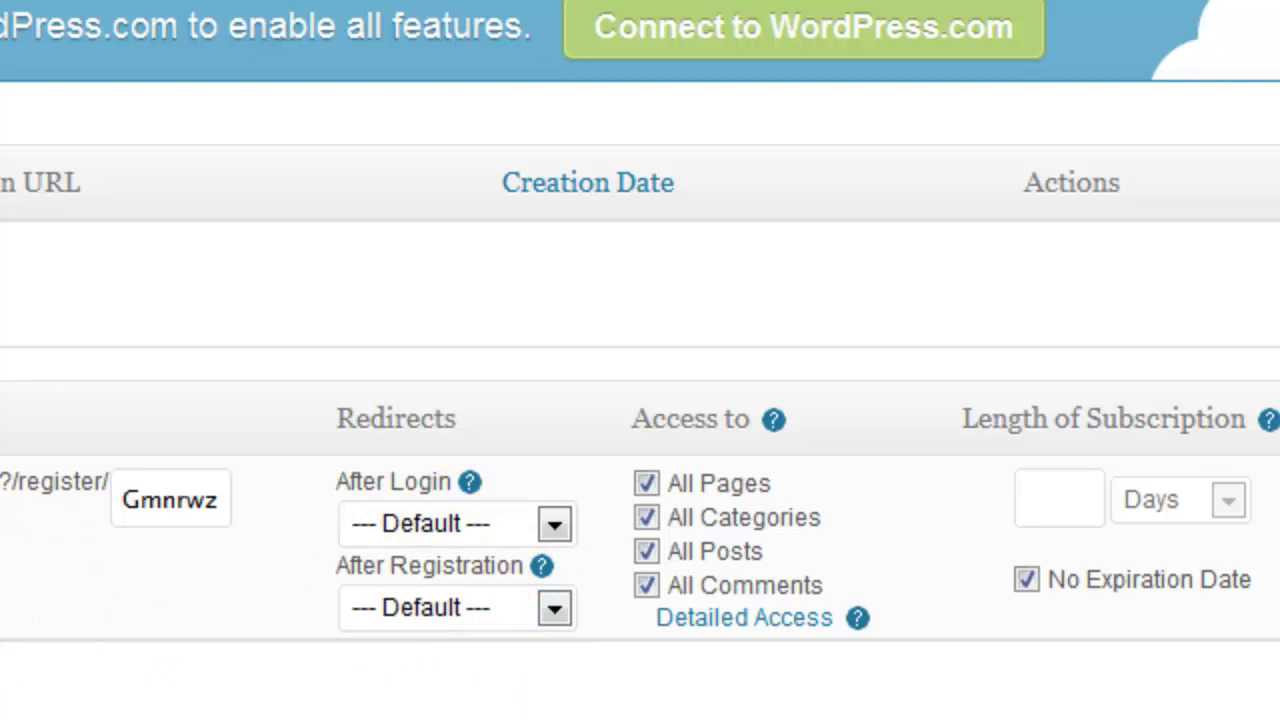
click(238, 579)
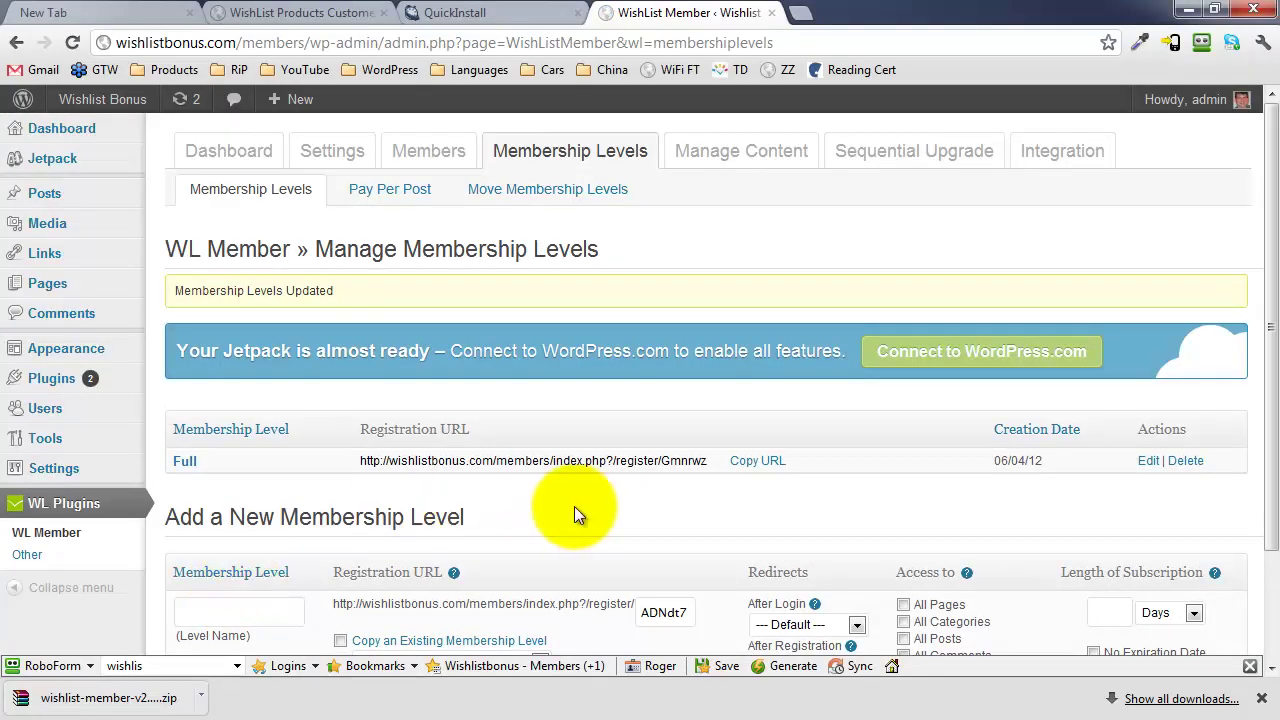
scroll(576, 512, down, 2)
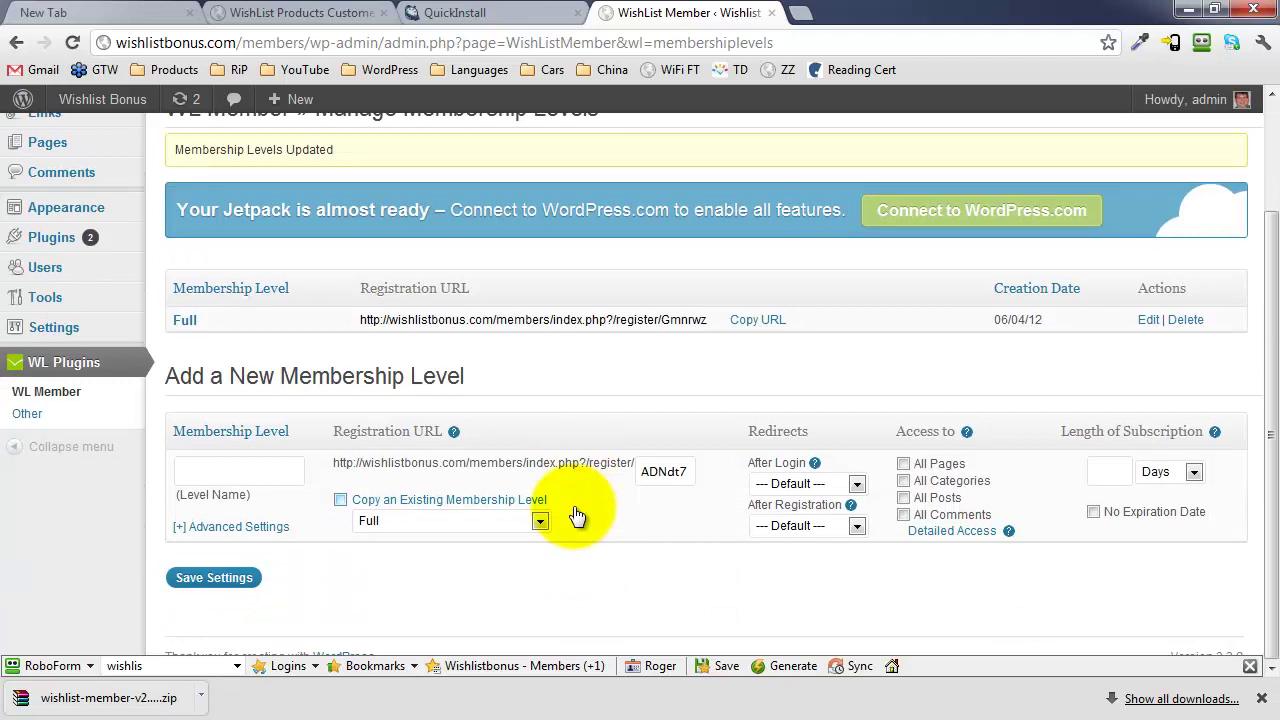
scroll(577, 515, up, 2)
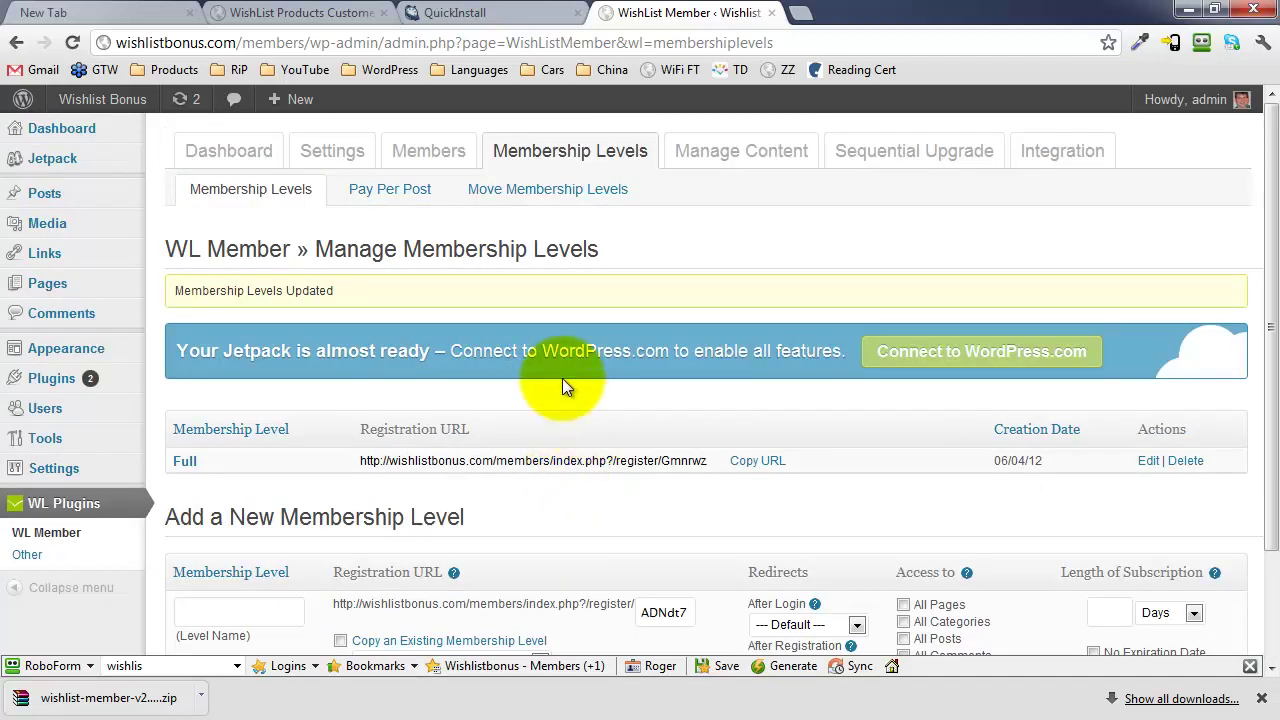
scroll(562, 380, down, 2)
scroll(562, 378, up, 2)
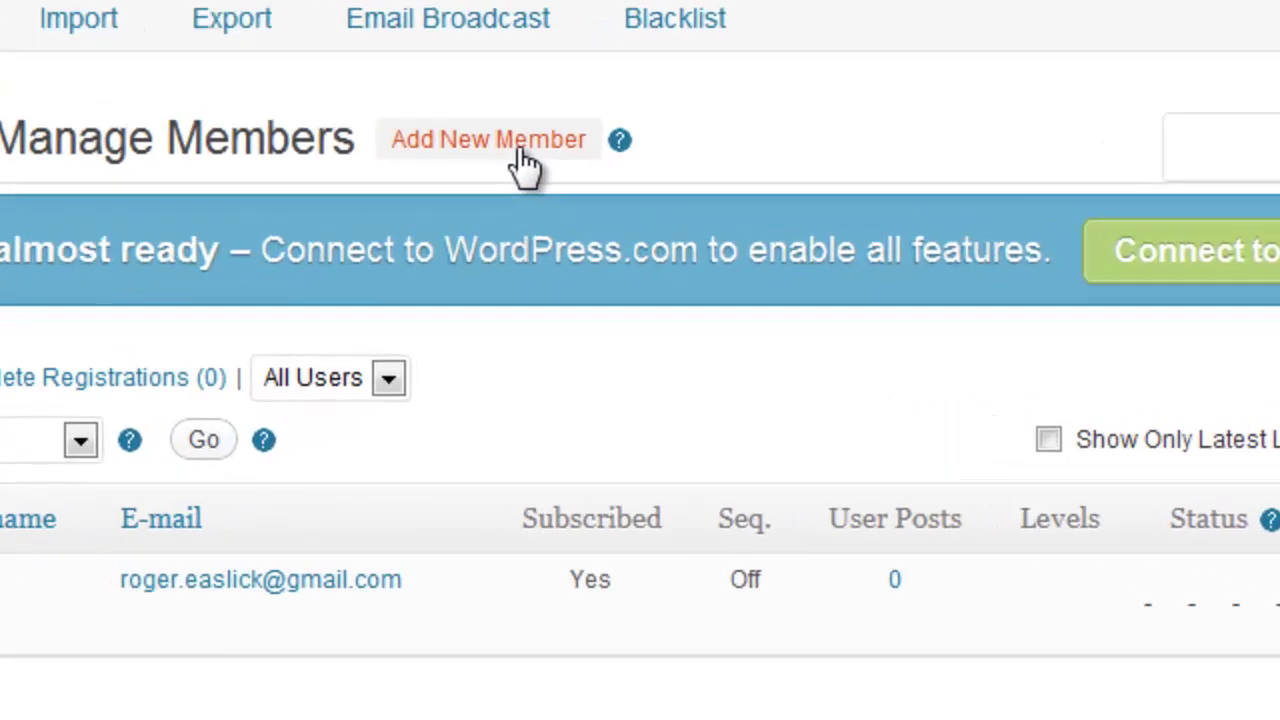
In the Add New Member form, enter the new member's username, first name and last name.
click(520, 160)
click(562, 174)
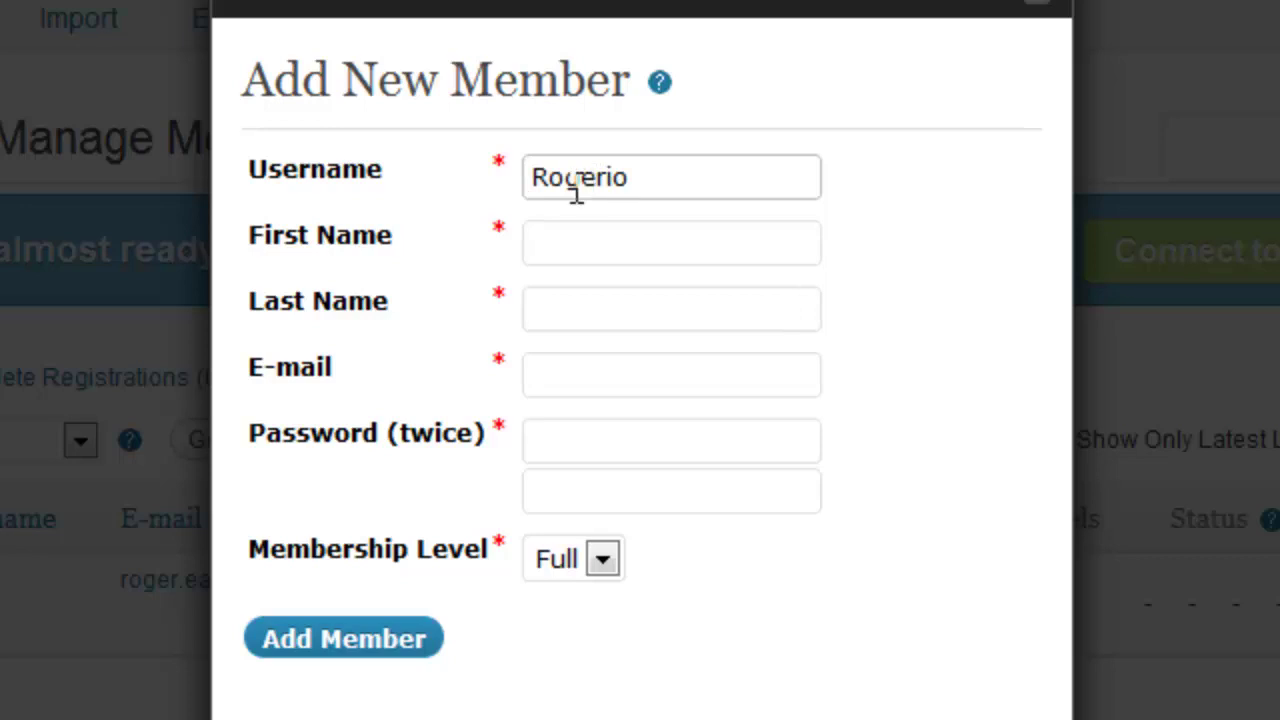
click(603, 248)
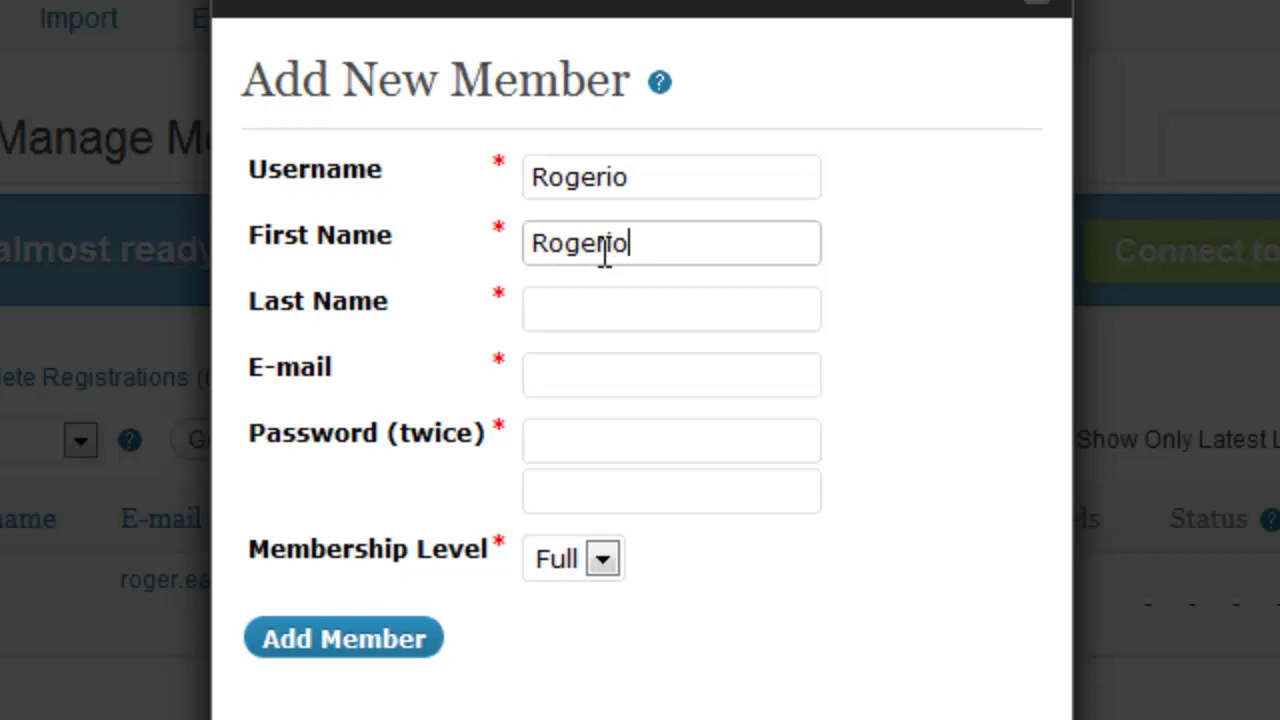
click(685, 306)
text(Easlixkd)
key(BackSpace)
key(BackSpace)
key(BackSpace)
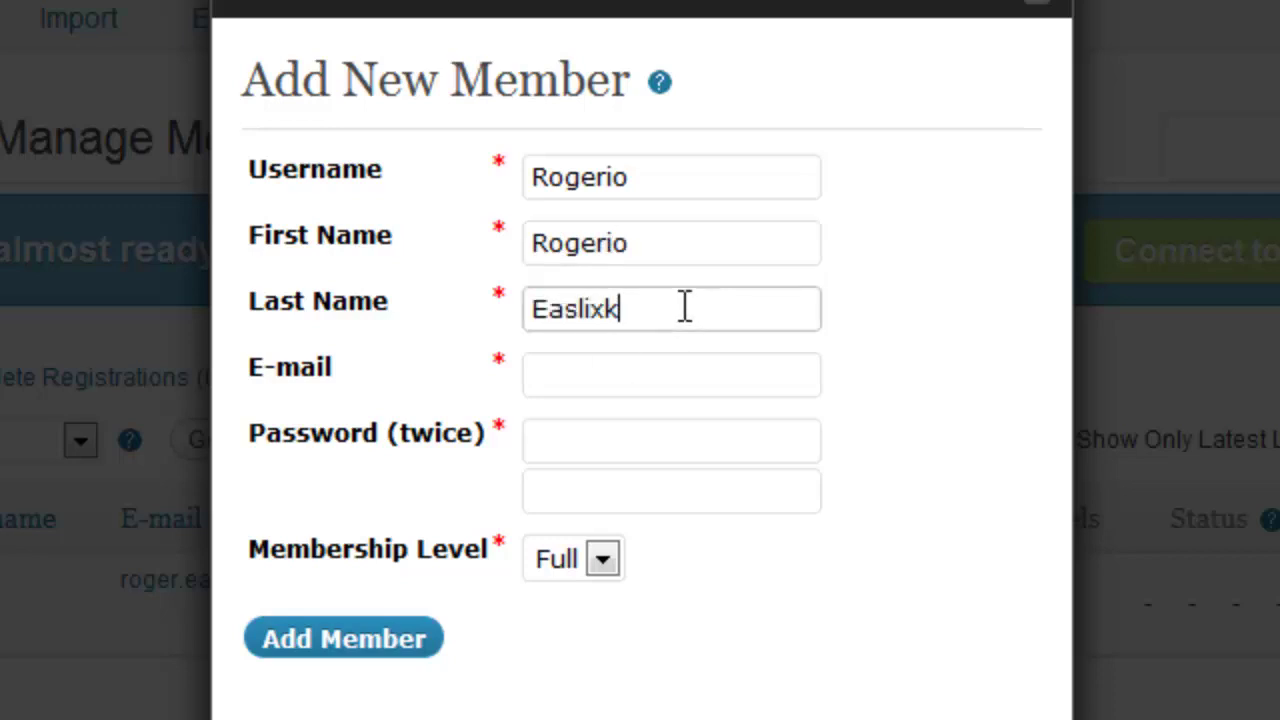
text(ck)
Enter the member's e-mail and password twice, keep level Full, and add the member.
click(678, 372)
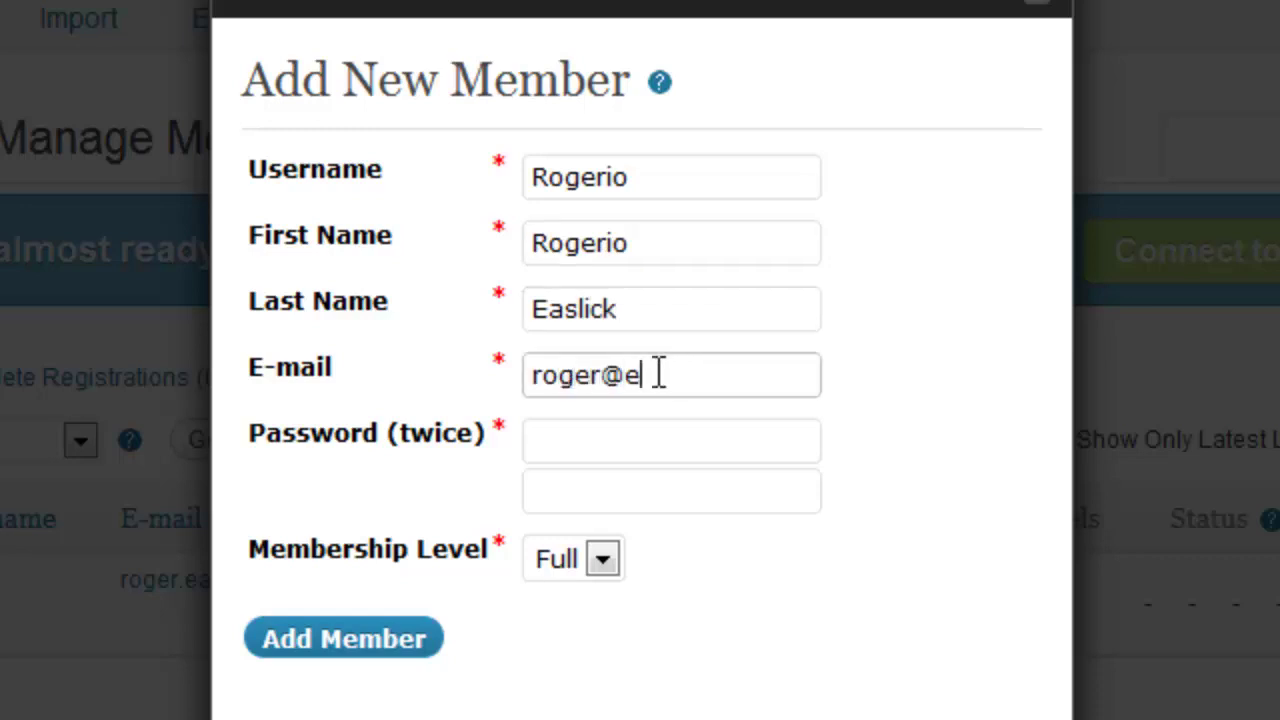
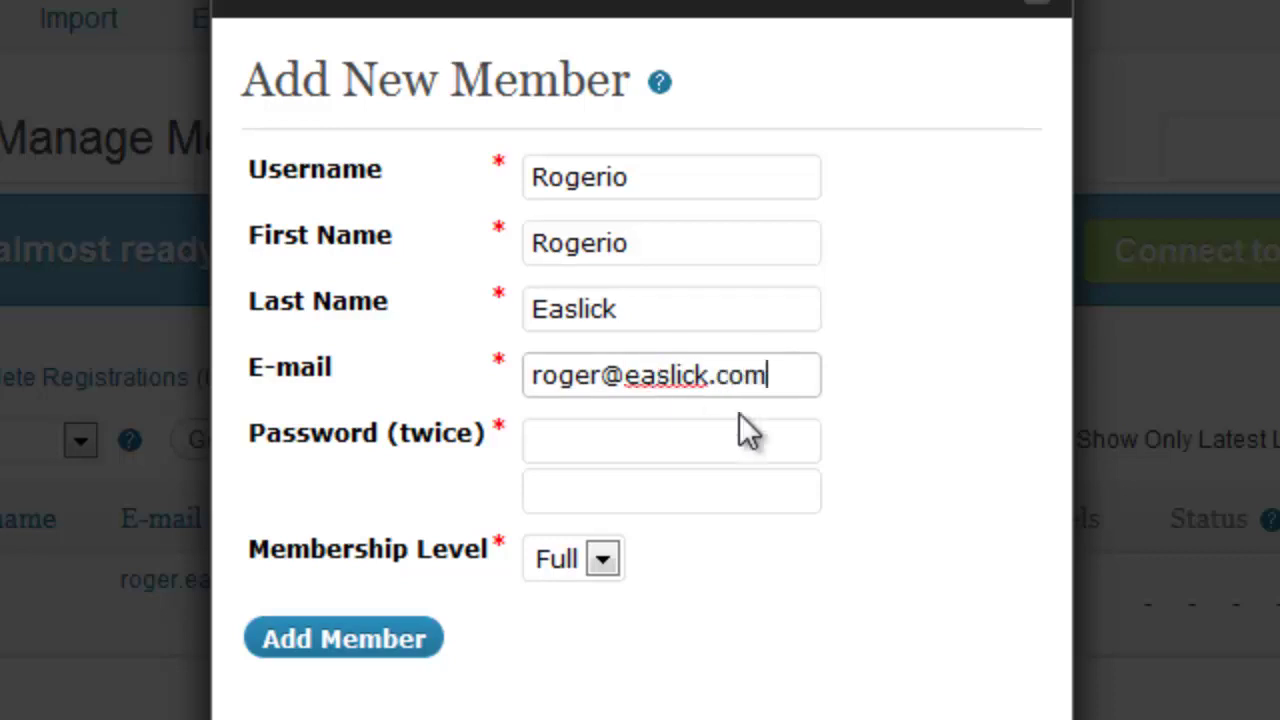
click(680, 437)
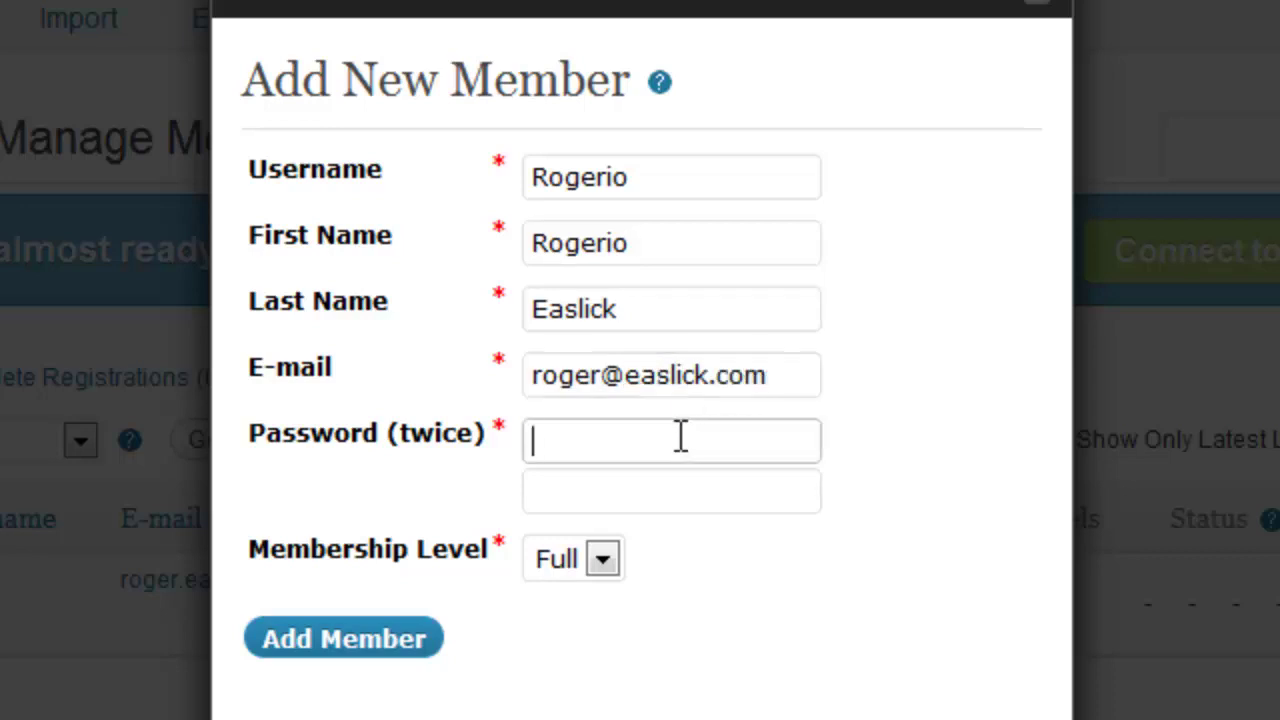
text(ro)
key(BackSpace)
key(BackSpace)
text(password1)
key(Tab)
text(password)
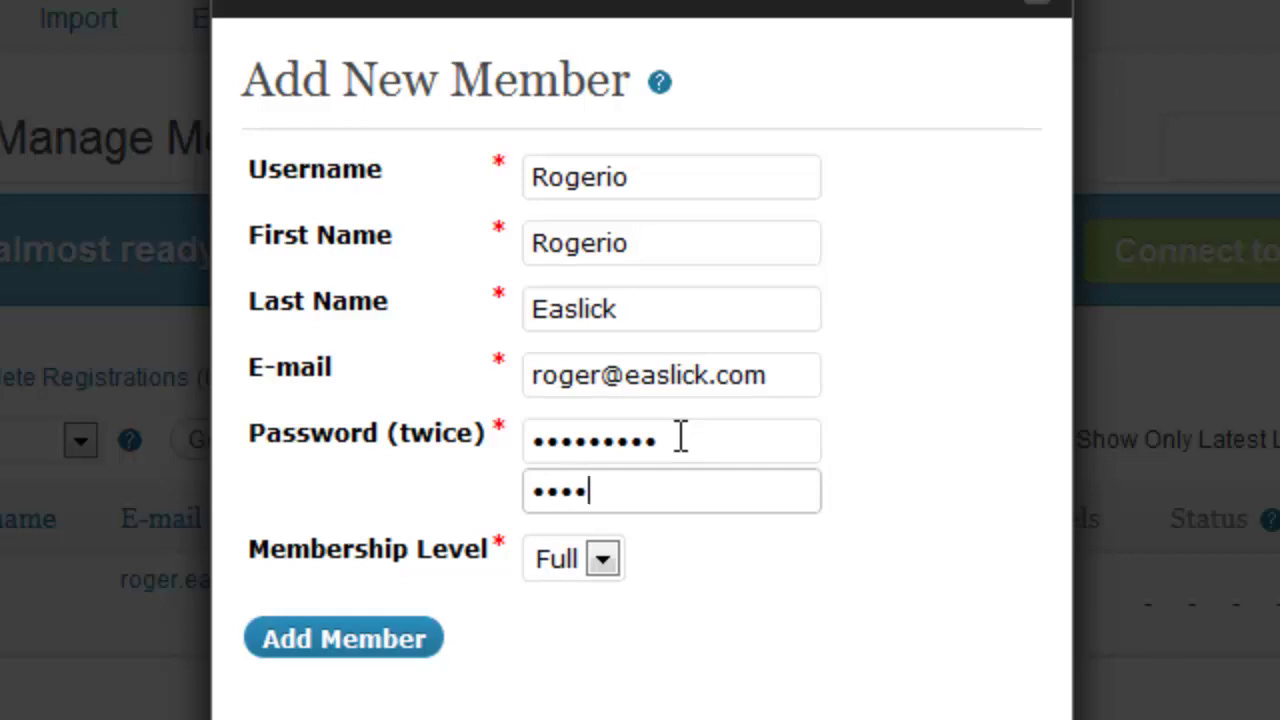
text(1)
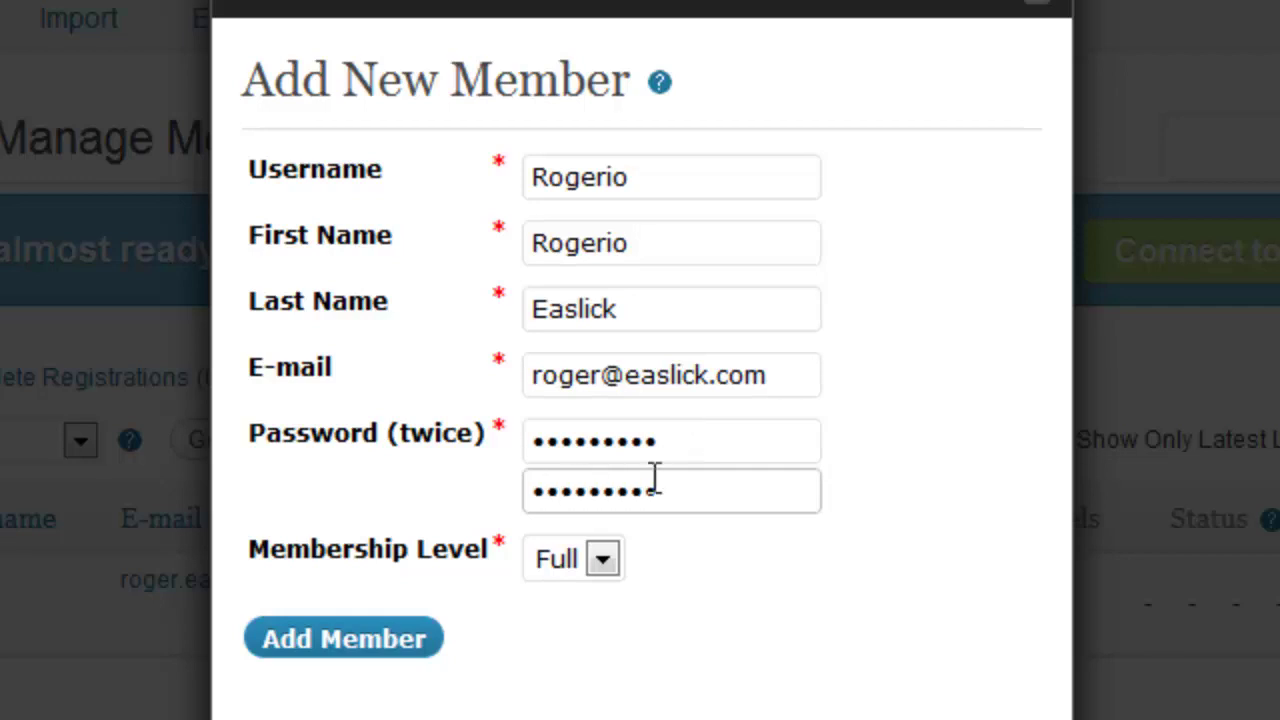
click(368, 636)
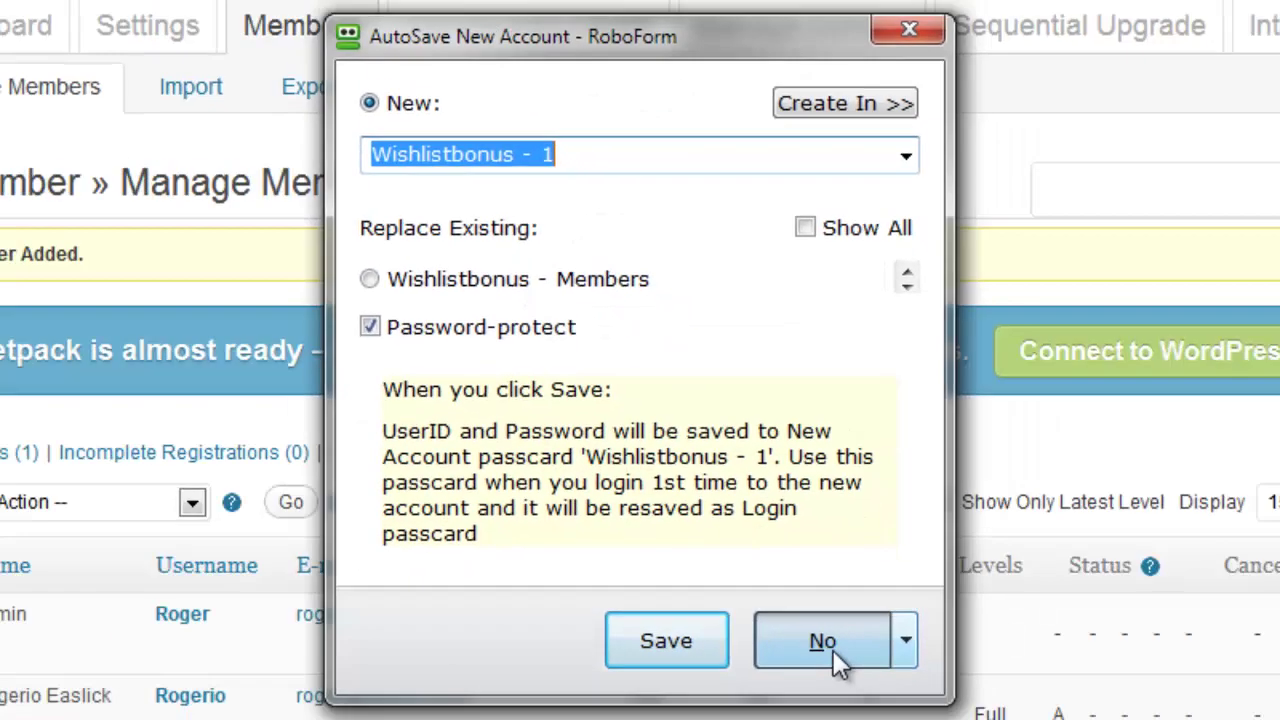
click(855, 708)
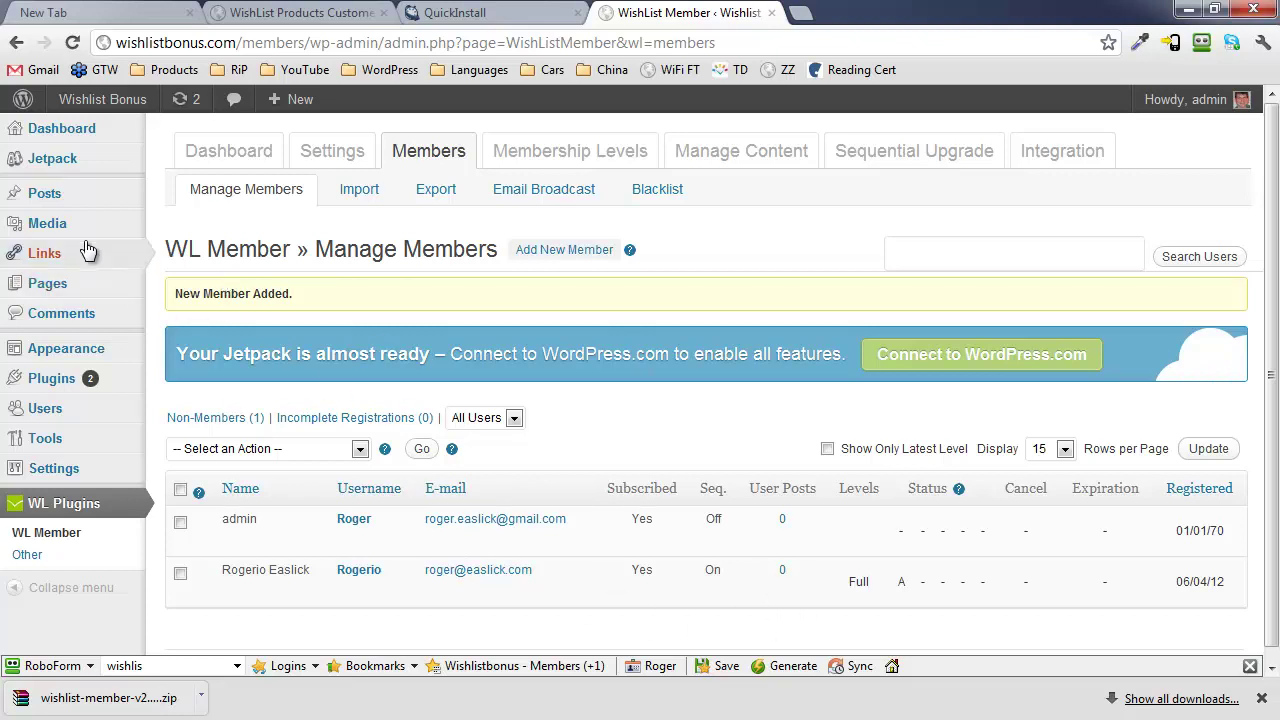
Start a new post titled 'My First Post'.
mouse_move(302, 100)
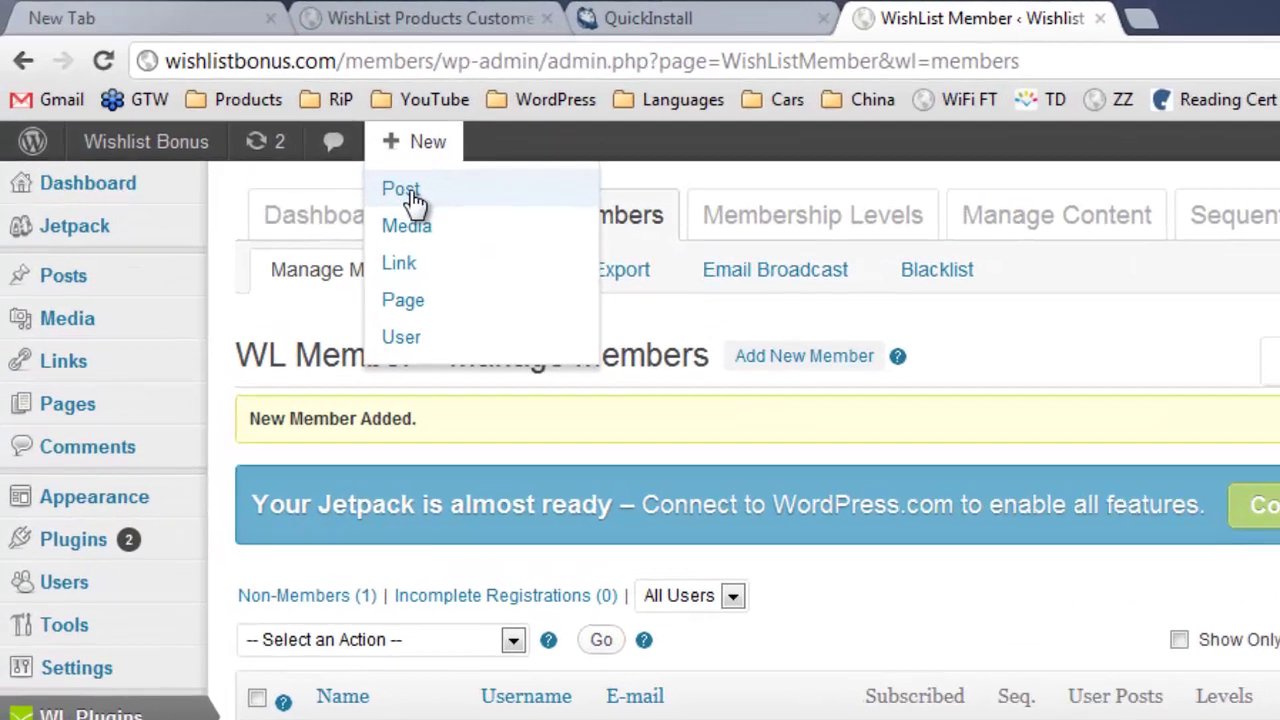
click(415, 202)
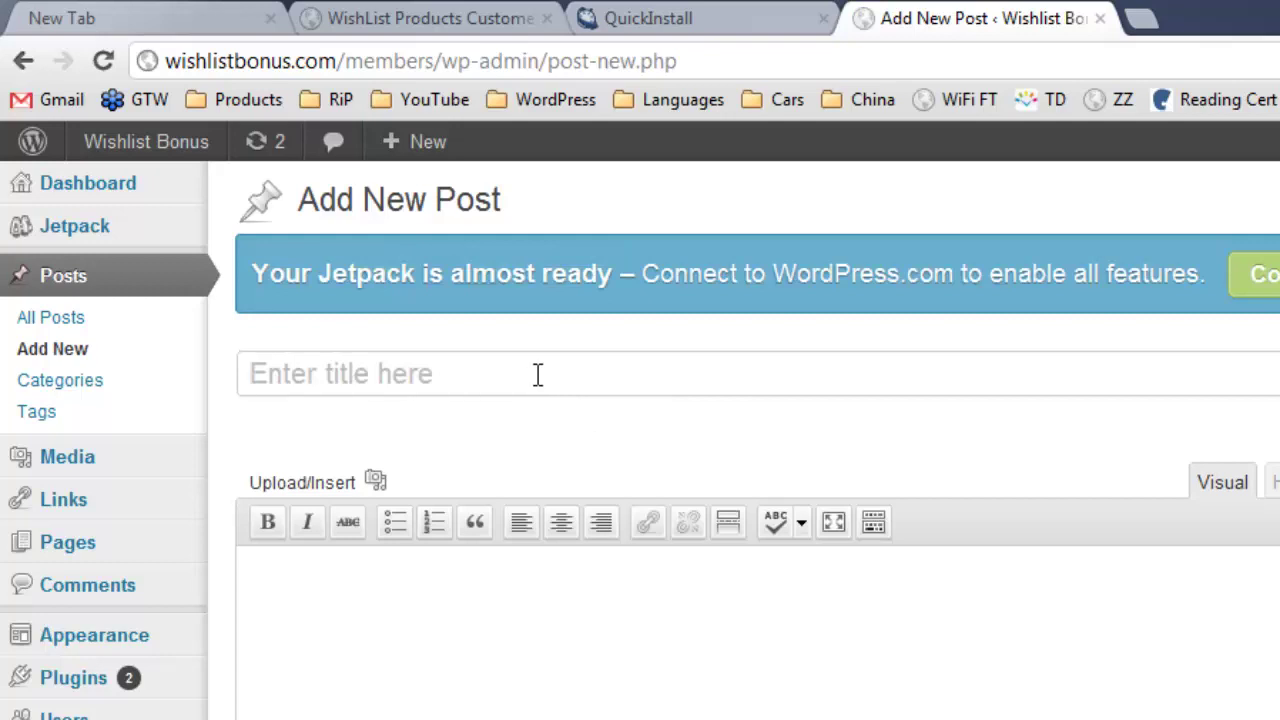
text(My )
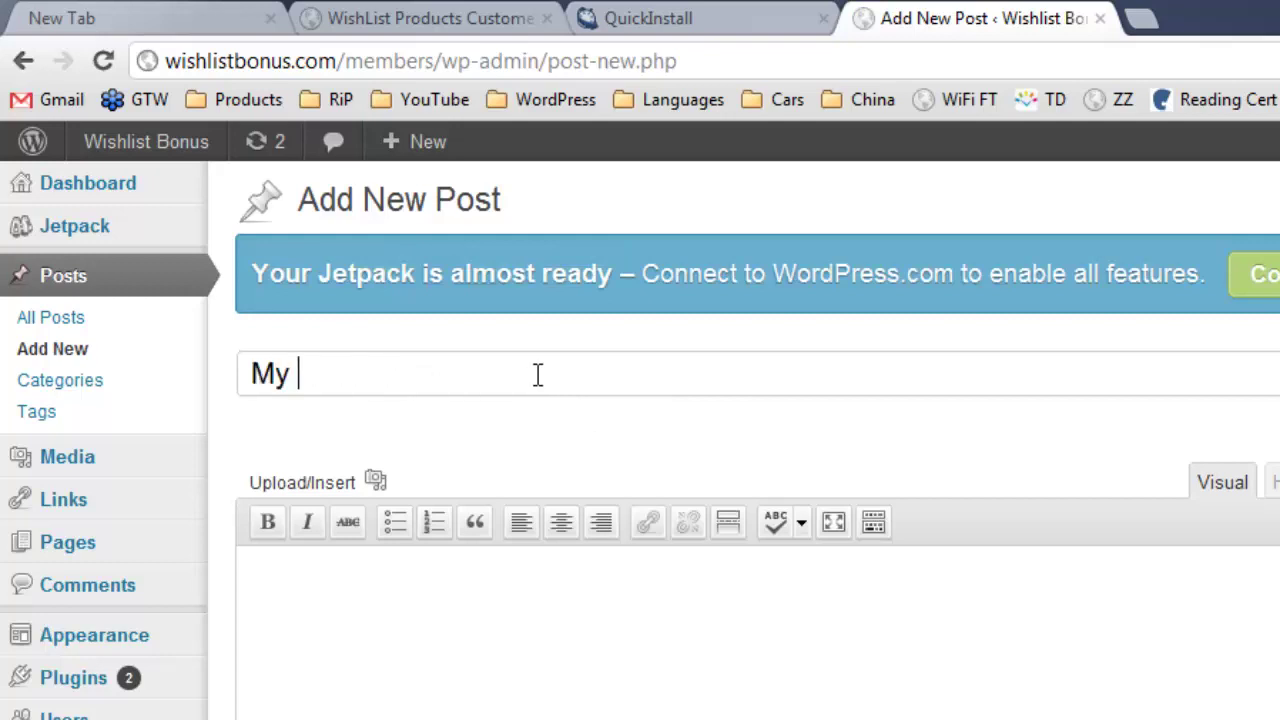
text(Fir)
key(BackSpace)
text(irst OP0)
key(BackSpace)
key(BackSpace)
key(BackSpace)
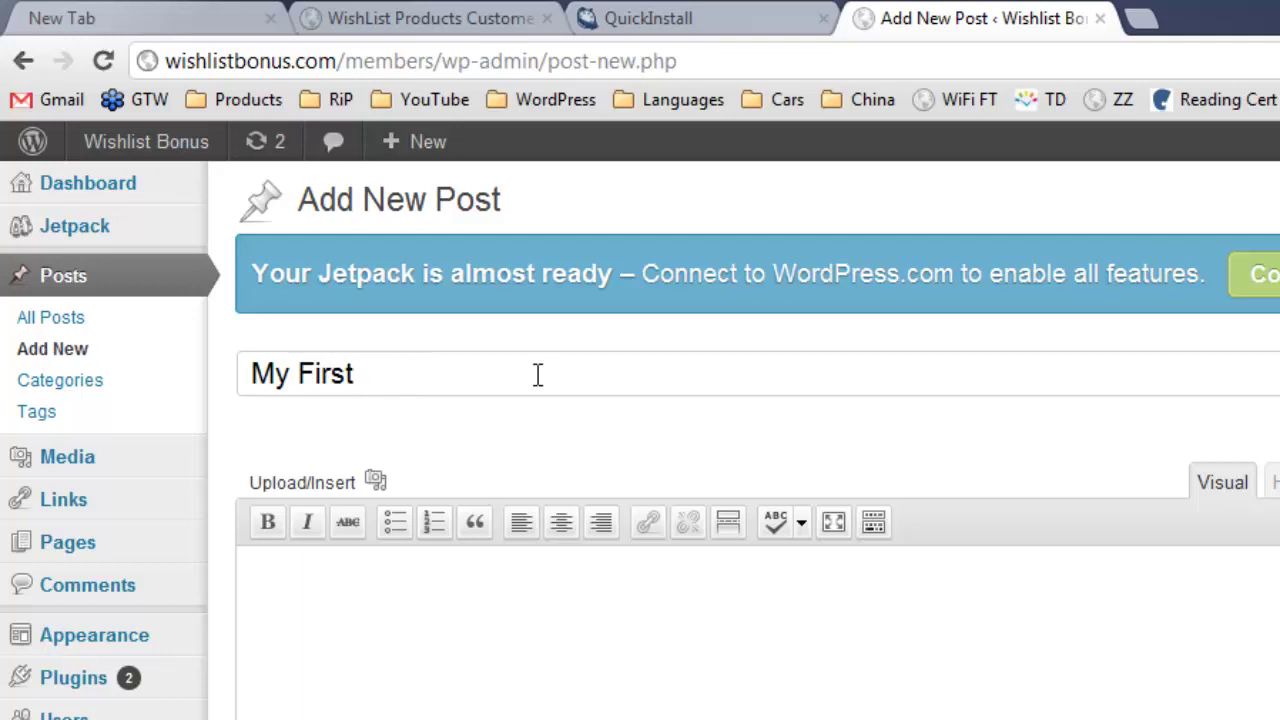
text(Powst)
key(BackSpace)
key(BackSpace)
key(BackSpace)
text(st)
Write the post body 'Only members should see this'.
click(456, 583)
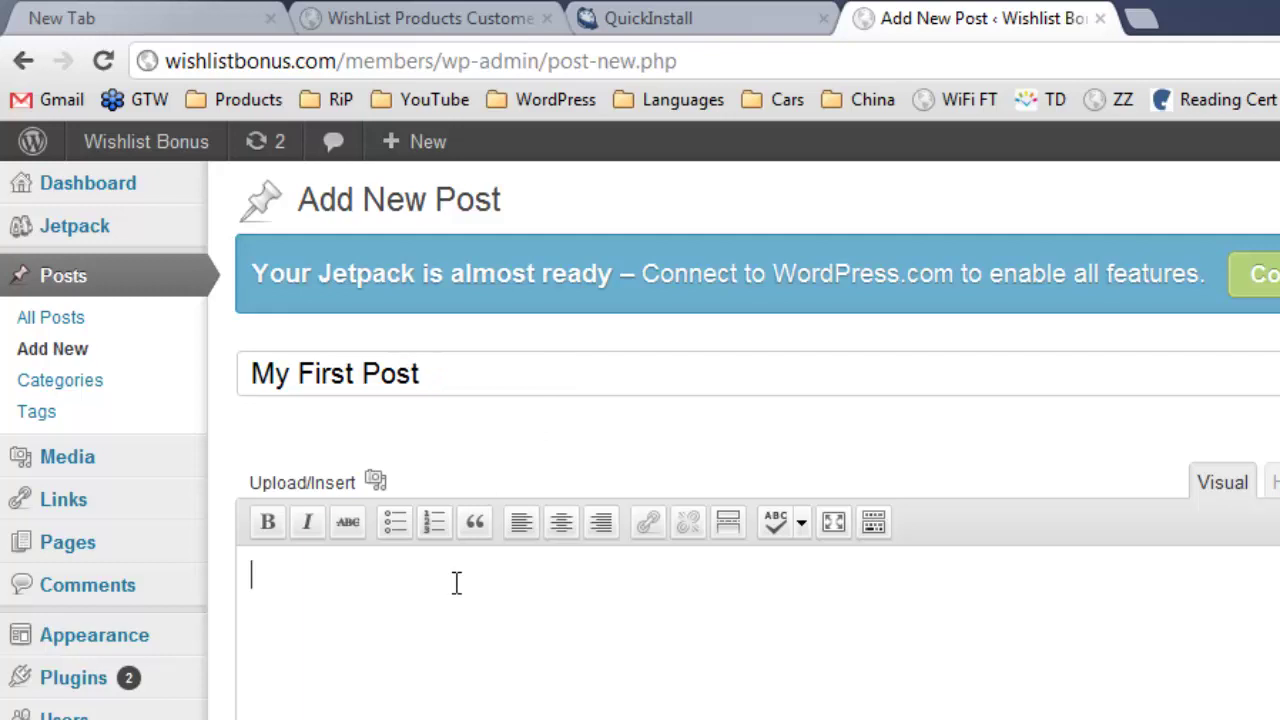
text(Onkly)
key(BackSpace)
key(BackSpace)
key(BackSpace)
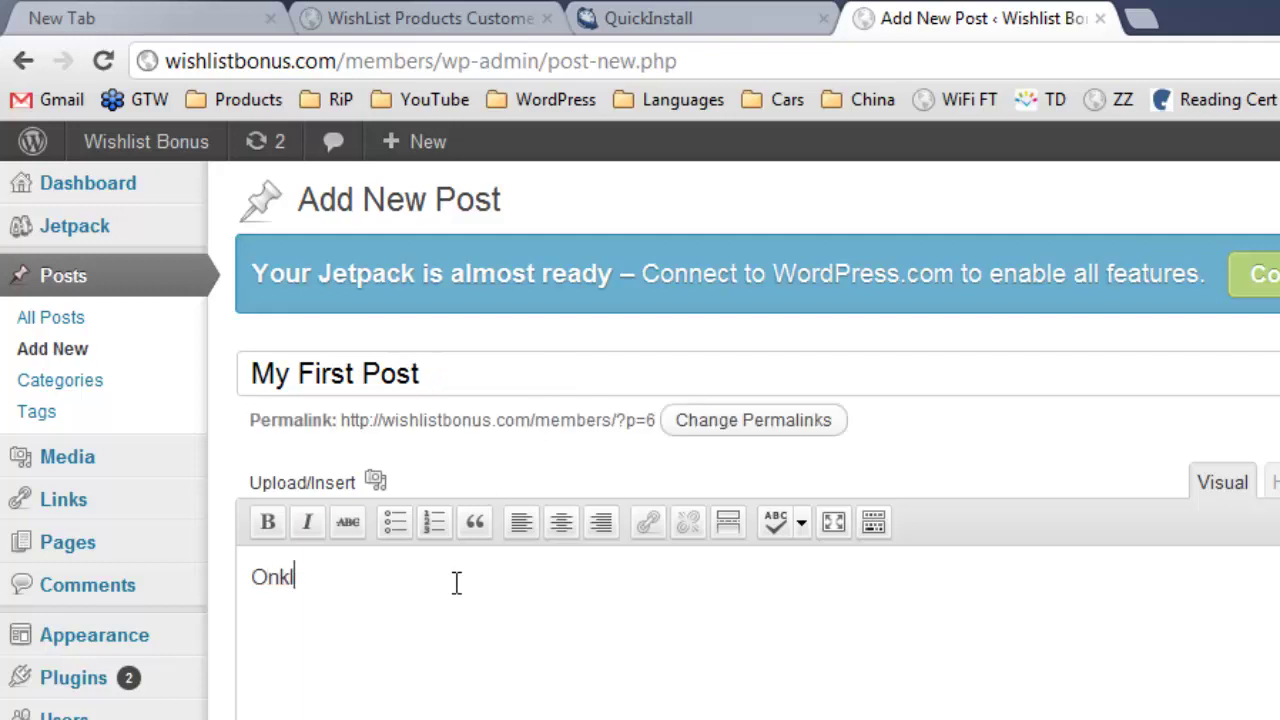
text(ly memb)
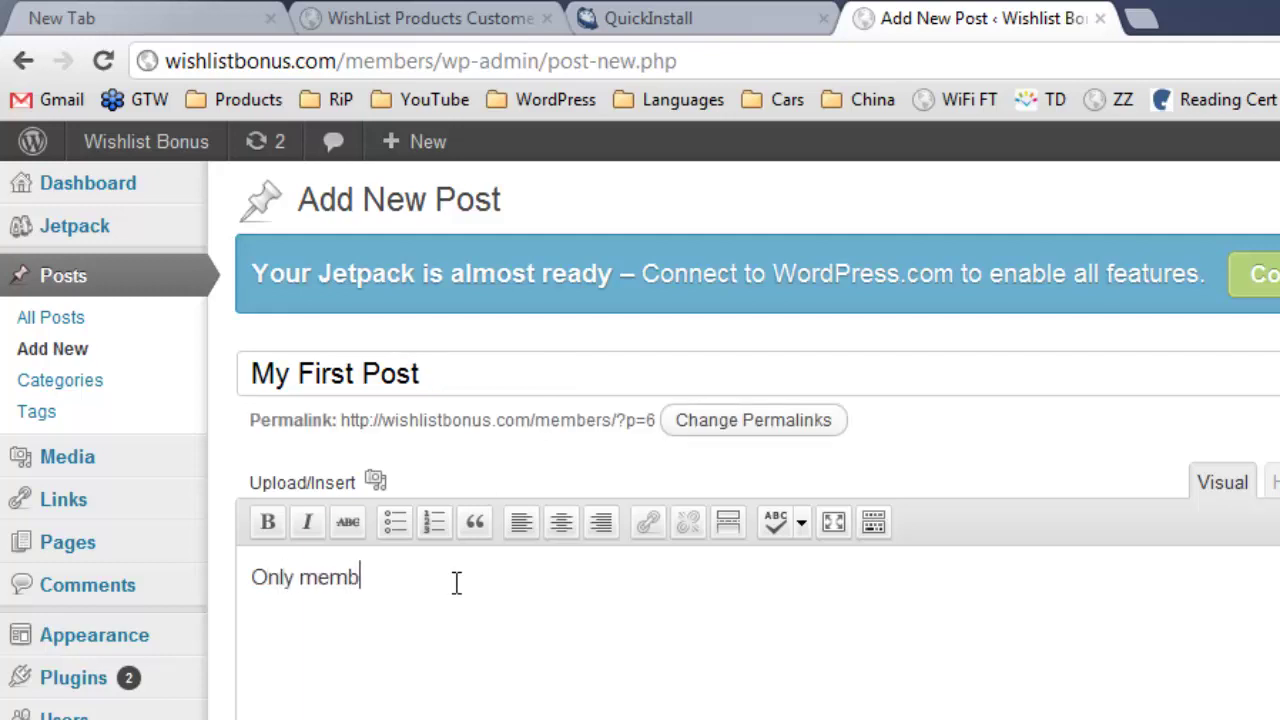
text(ersh sho)
key(BackSpace)
key(BackSpace)
key(BackSpace)
key(BackSpace)
key(BackSpace)
text(show)
key(BackSpace)
text(uld see t hi)
key(BackSpace)
key(BackSpace)
key(BackSpace)
text(his)
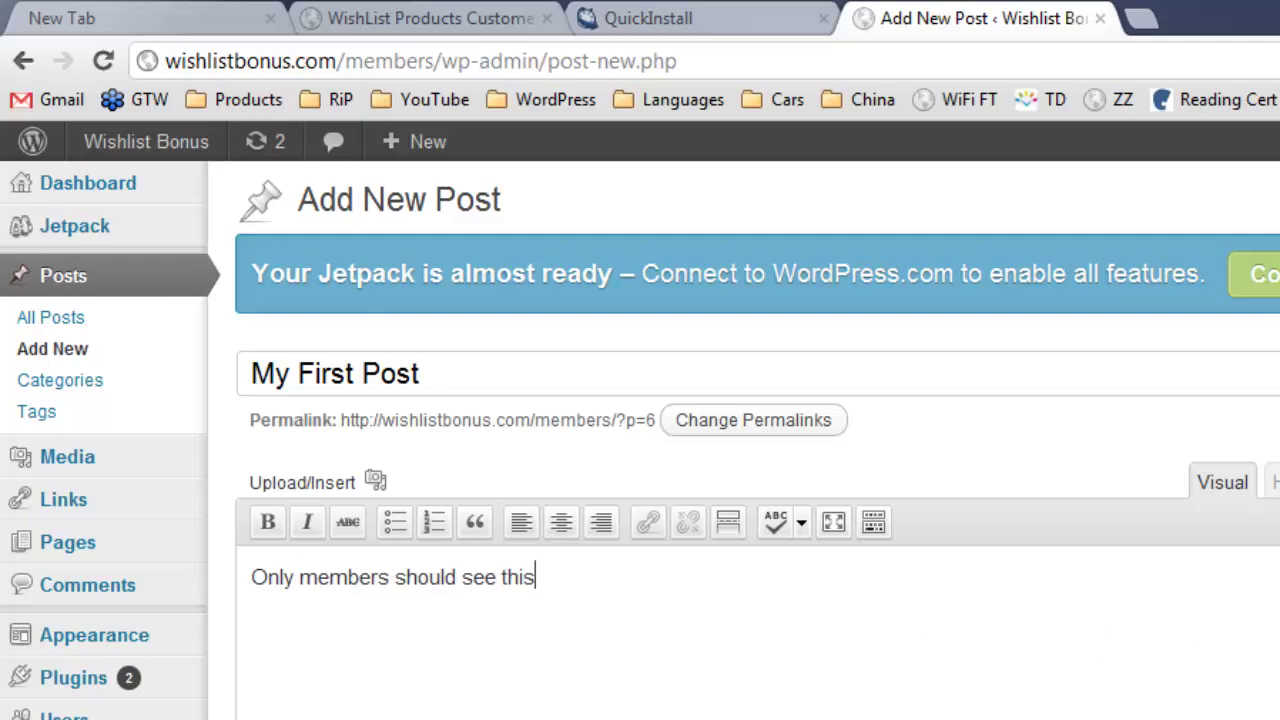
Confirm the post is protected for the Full level and publish My First Post.
scroll(740, 450, down, 7)
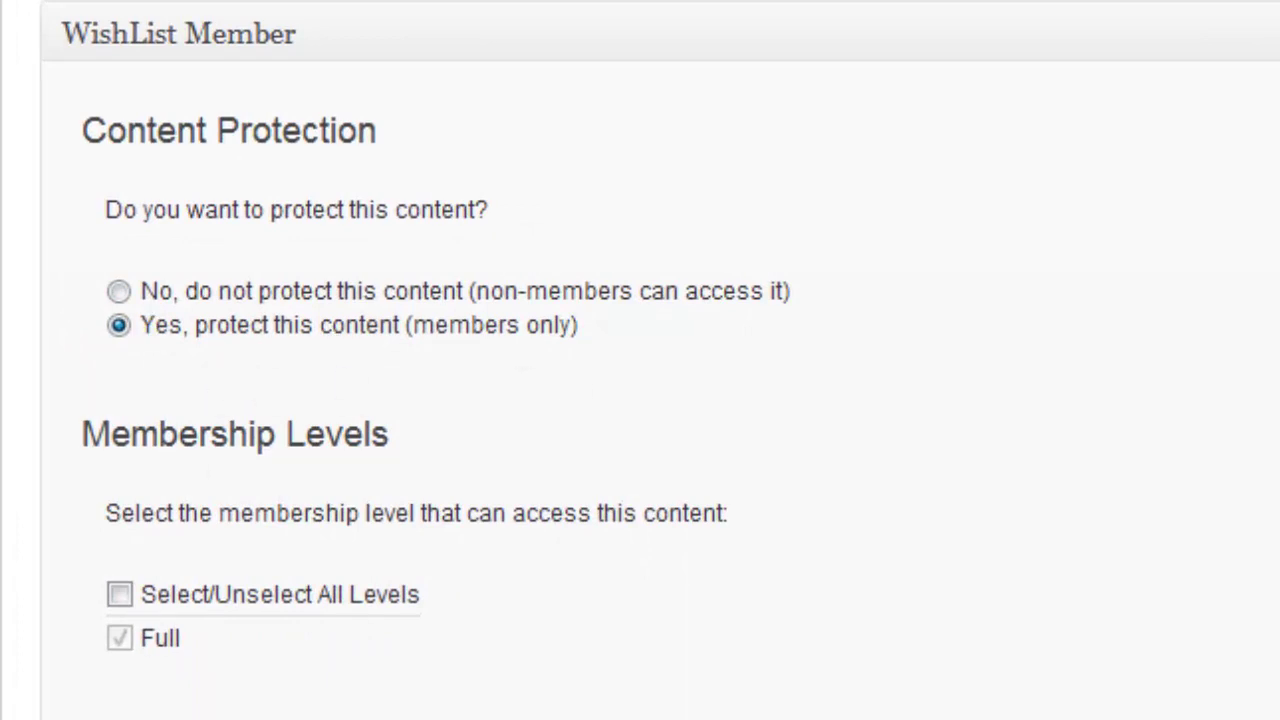
scroll(537, 706, down, 5)
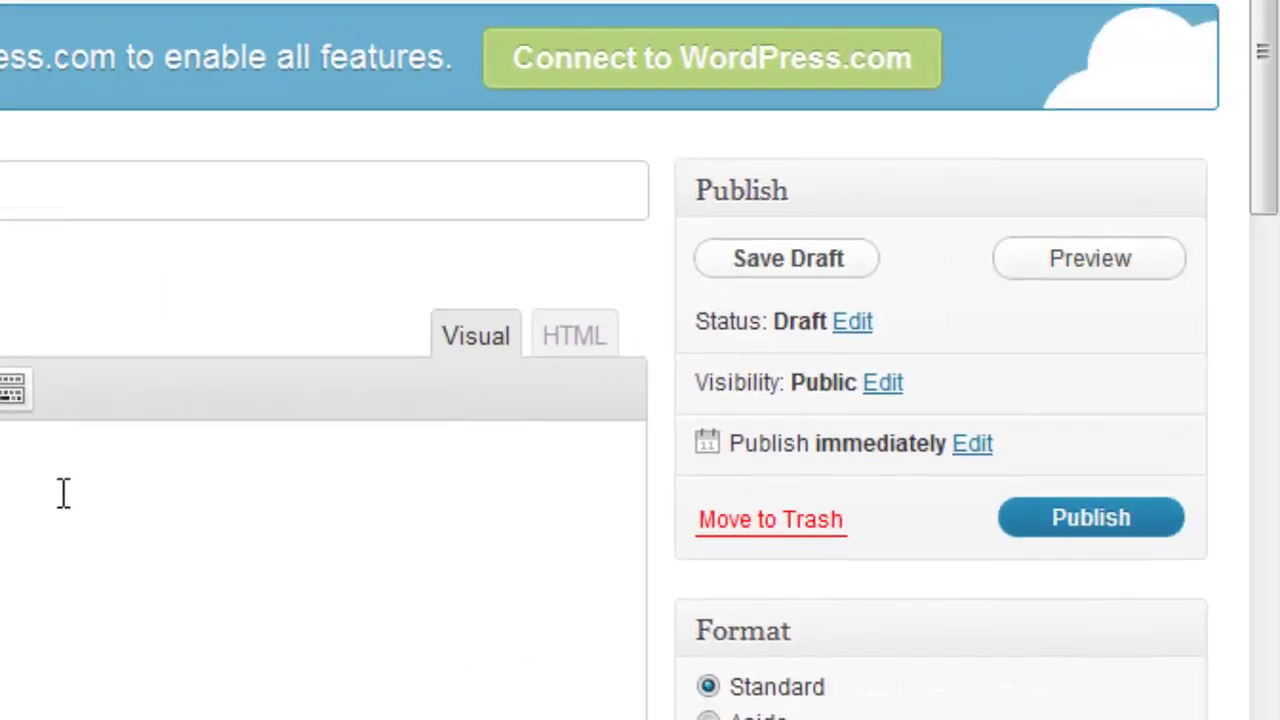
click(1066, 521)
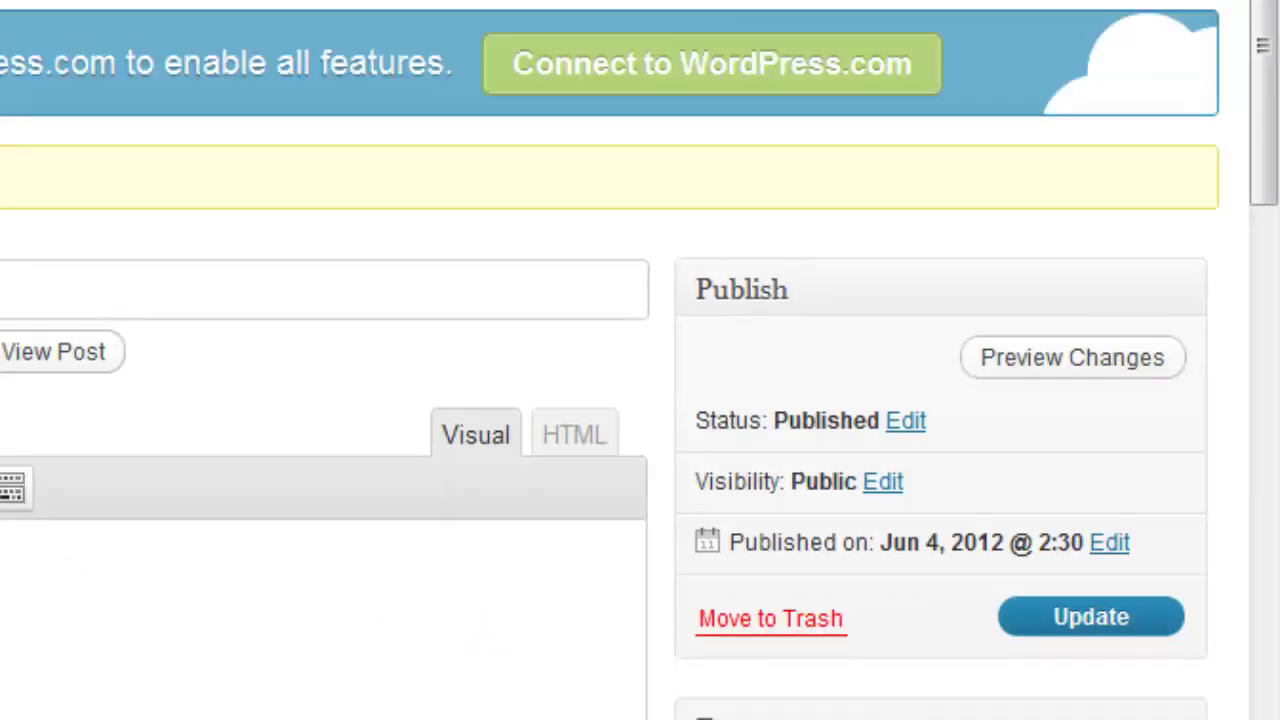
Log out of the admin account and check which posts the Wishlist Bonus home page shows.
mouse_move(1195, 101)
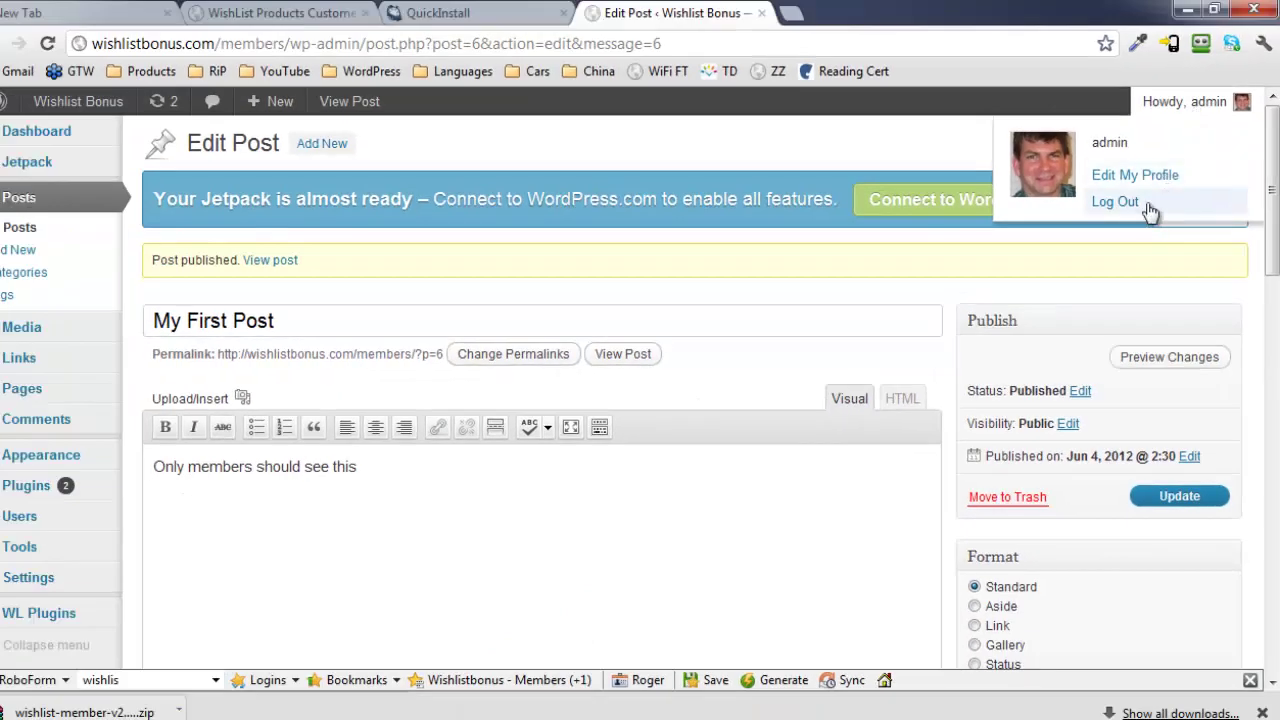
click(1130, 203)
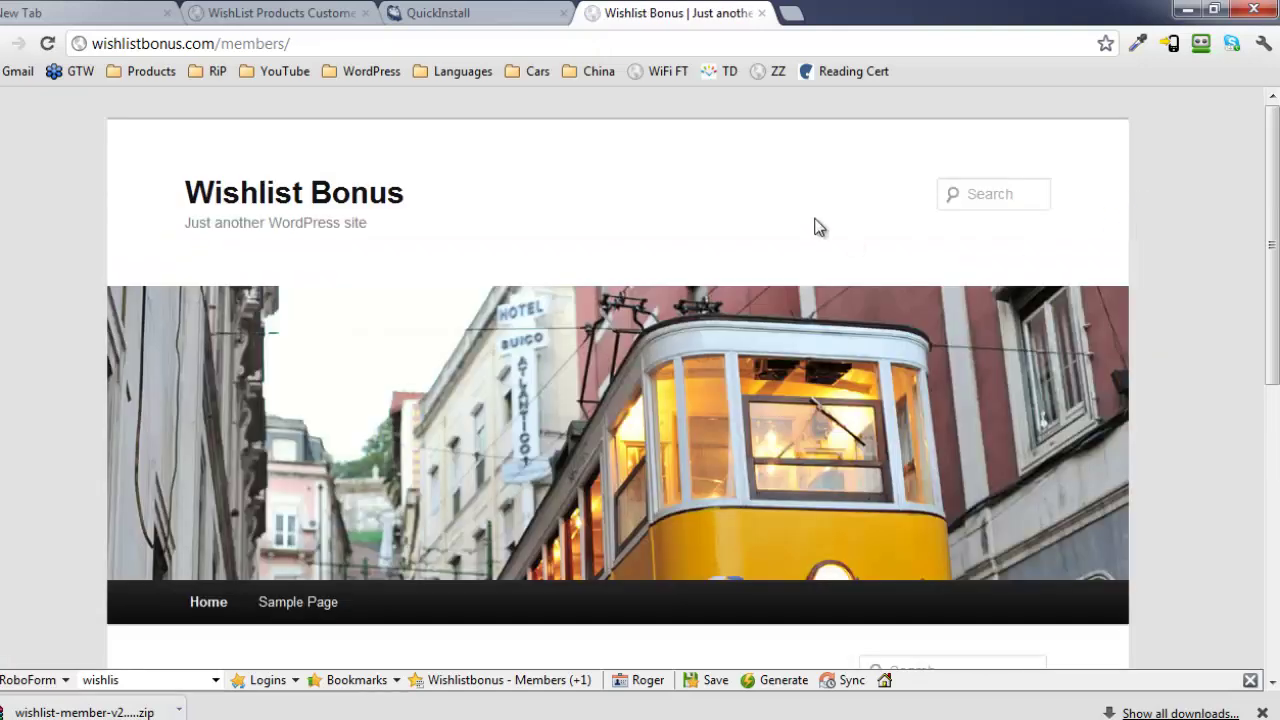
scroll(437, 251, down, 3)
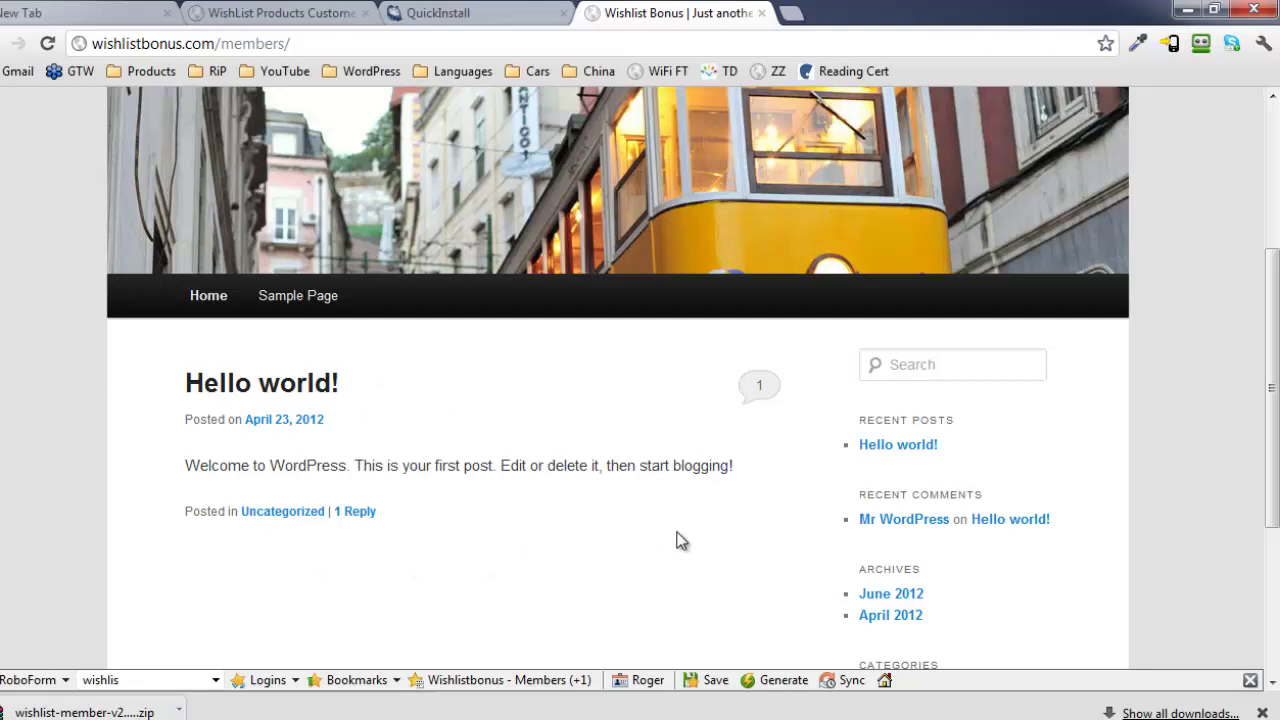
scroll(884, 454, up, 3)
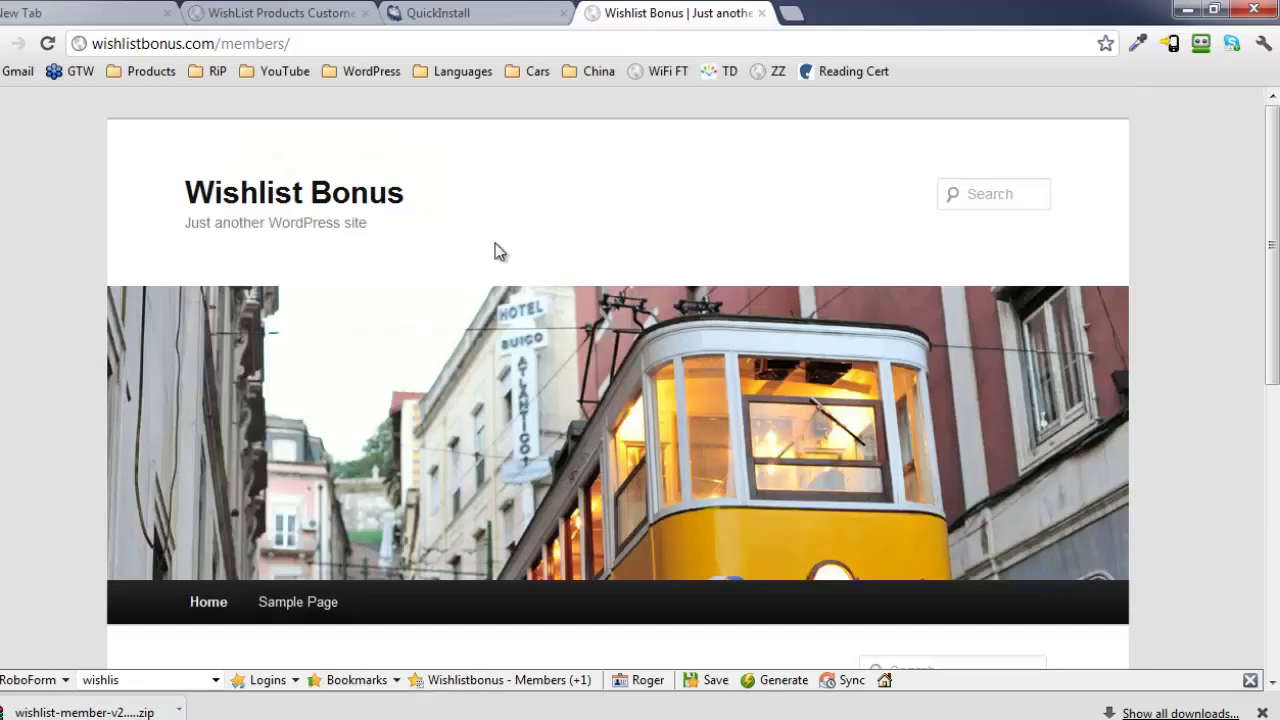
Go to the site's /wp-admin login page.
click(327, 41)
click(336, 43)
text(w)
text(p)
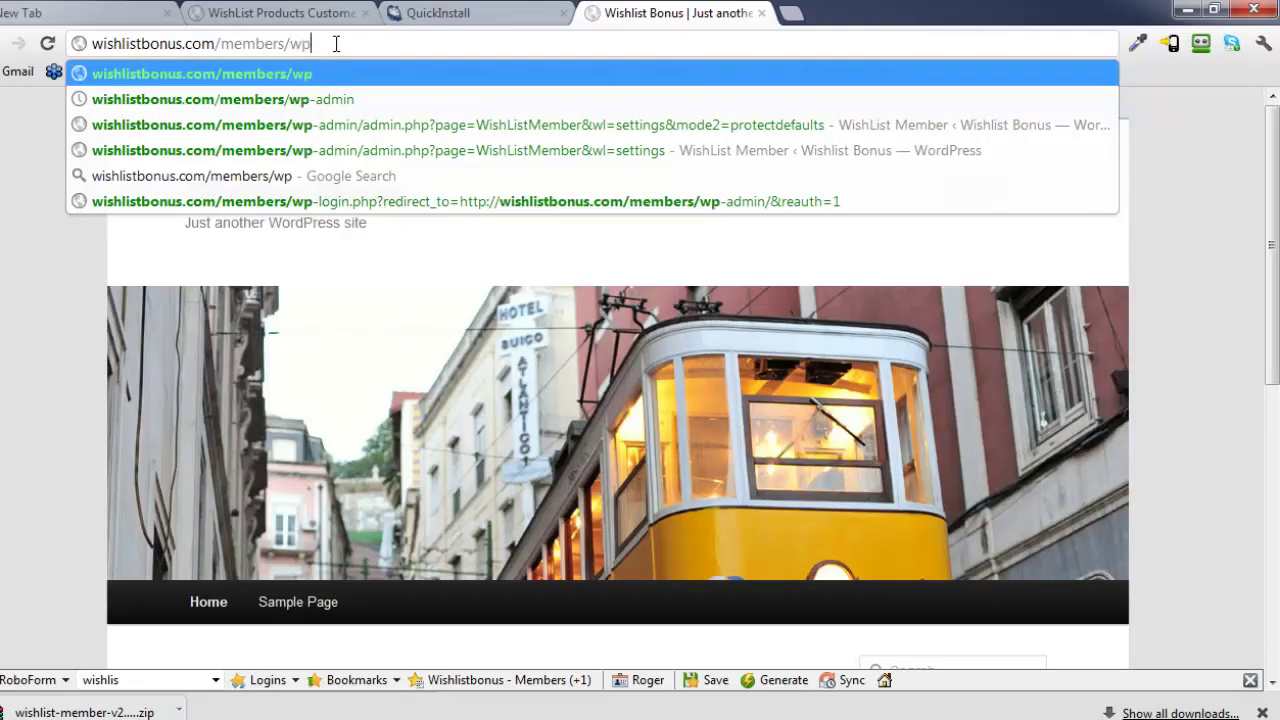
text(-admin)
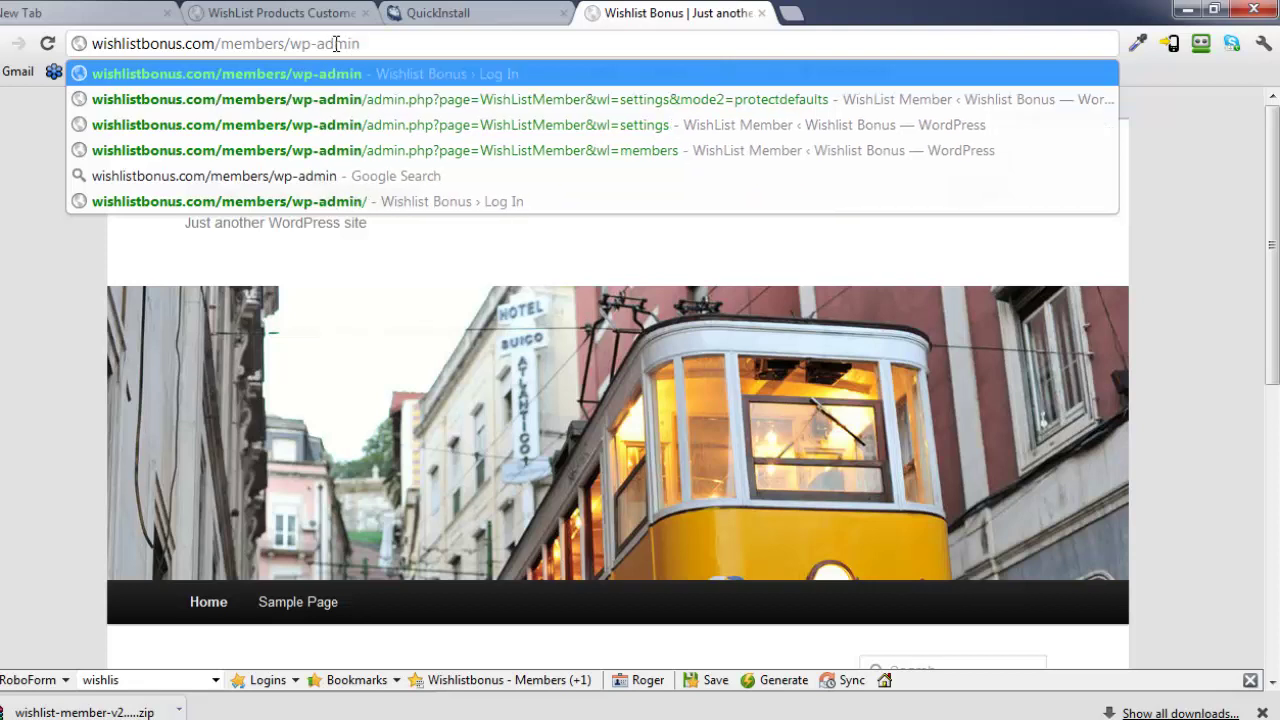
key(Return)
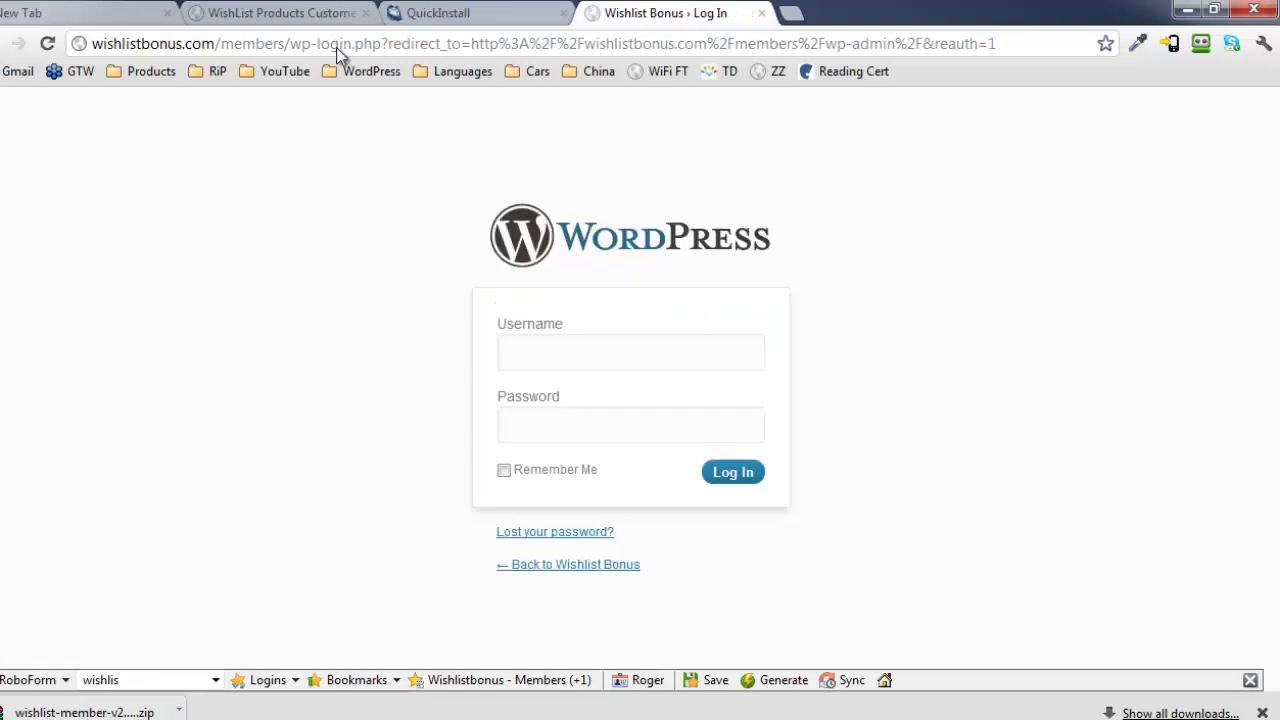
Log in with the new member's username and password, then check My First Post on the home page.
click(582, 349)
text(Rogerio)
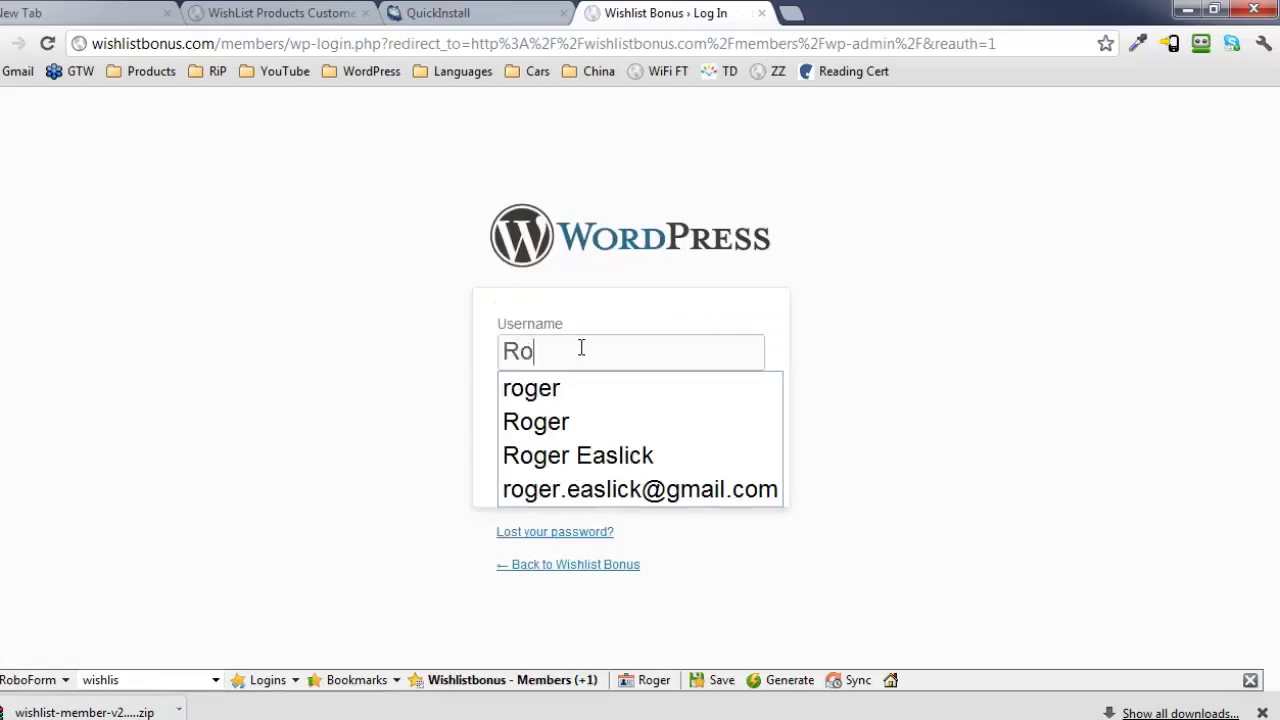
key(Tab)
text(••••••••••••)
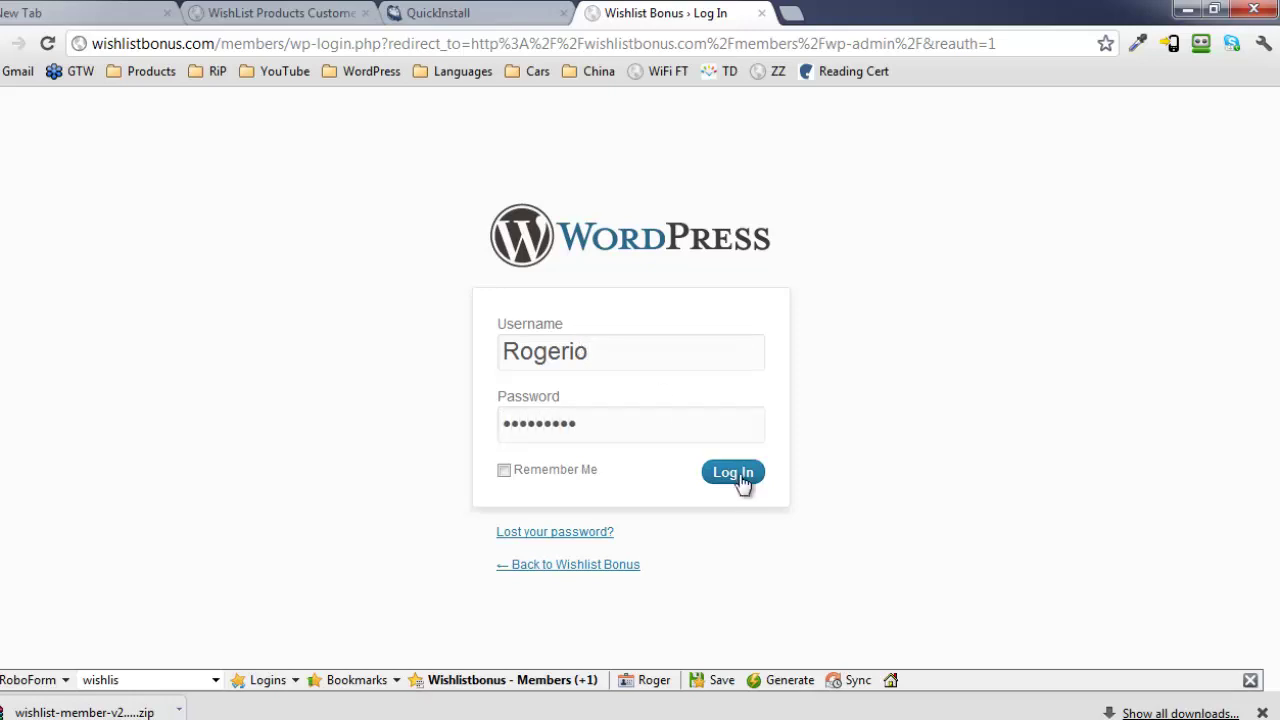
click(740, 477)
click(673, 499)
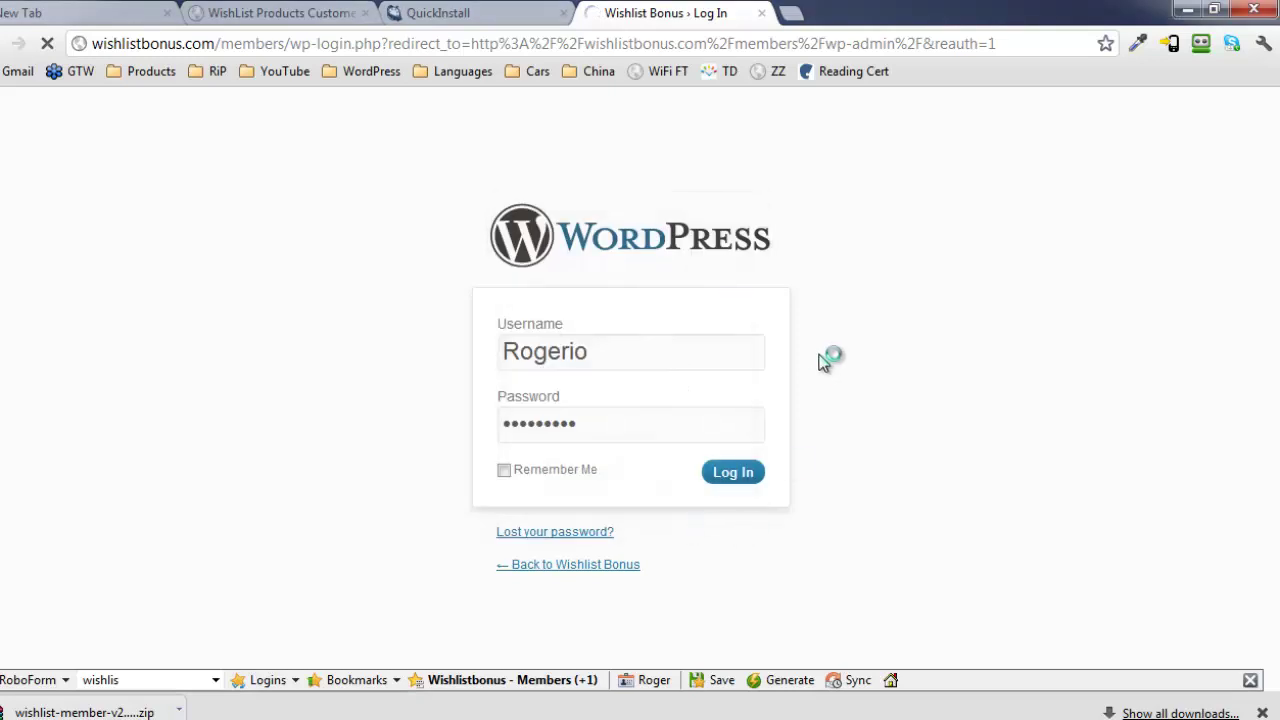
scroll(608, 346, down, 4)
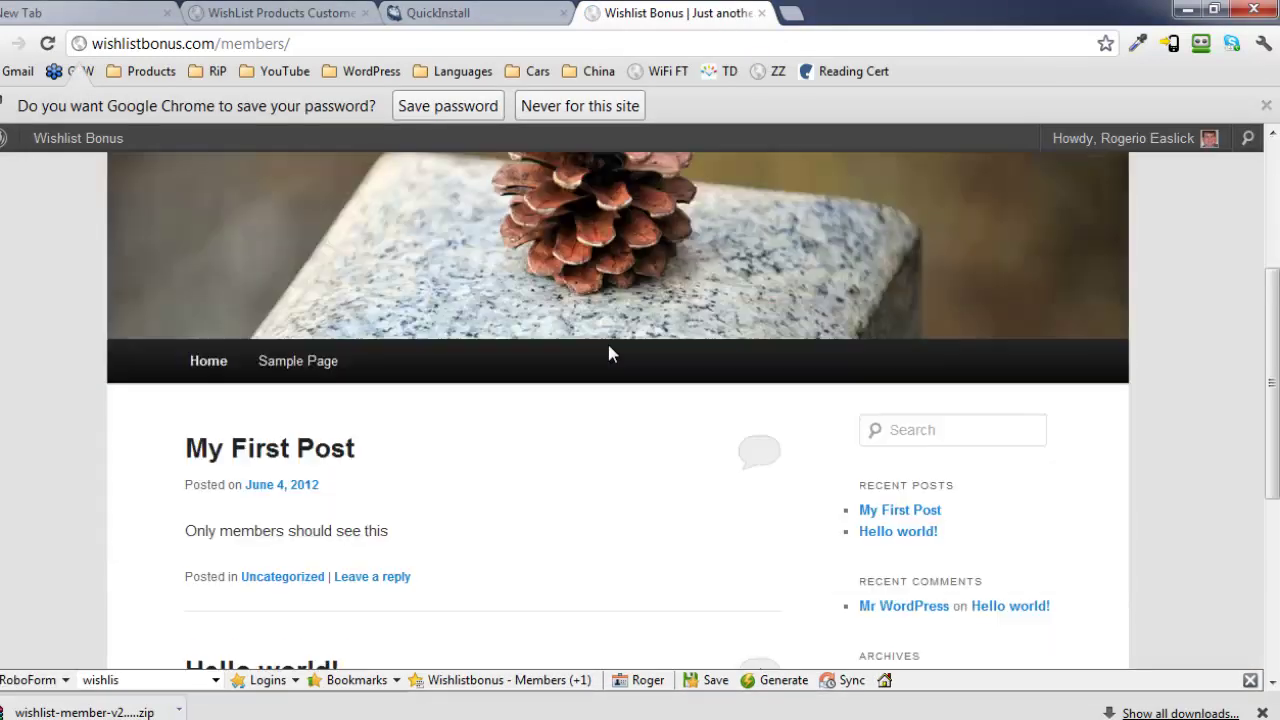
scroll(608, 346, down, 2)
scroll(608, 346, up, 1)
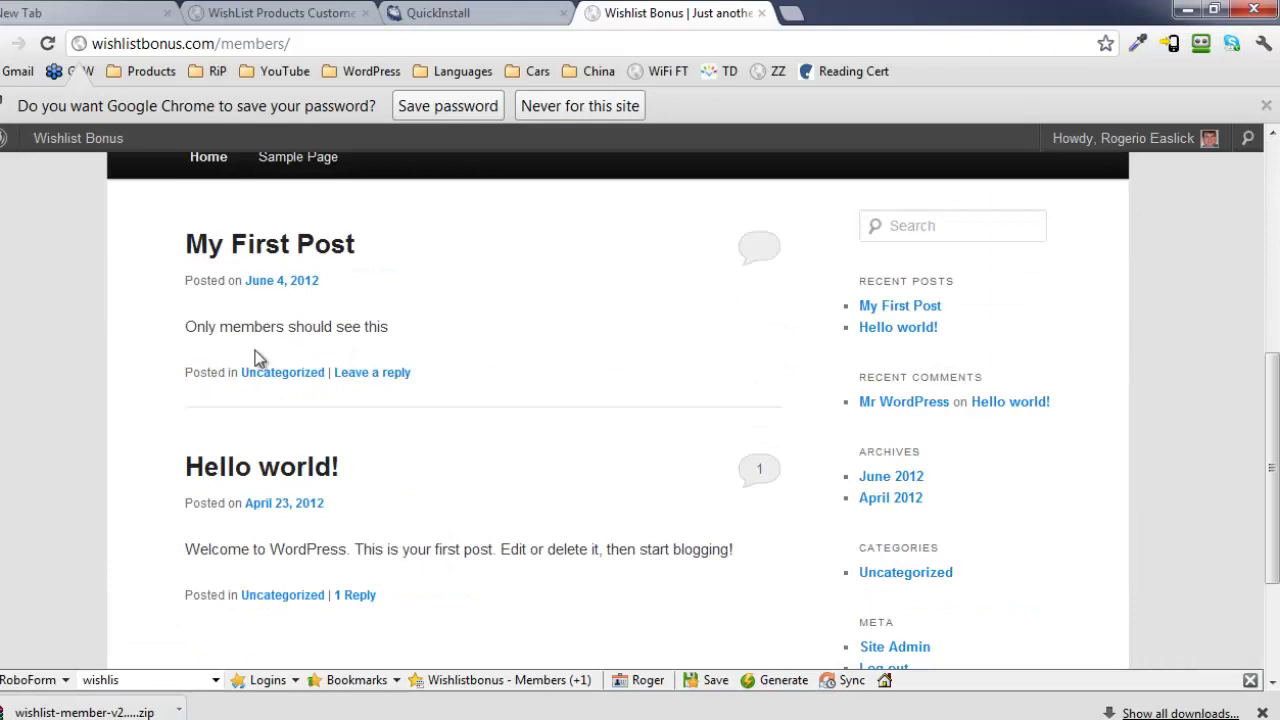